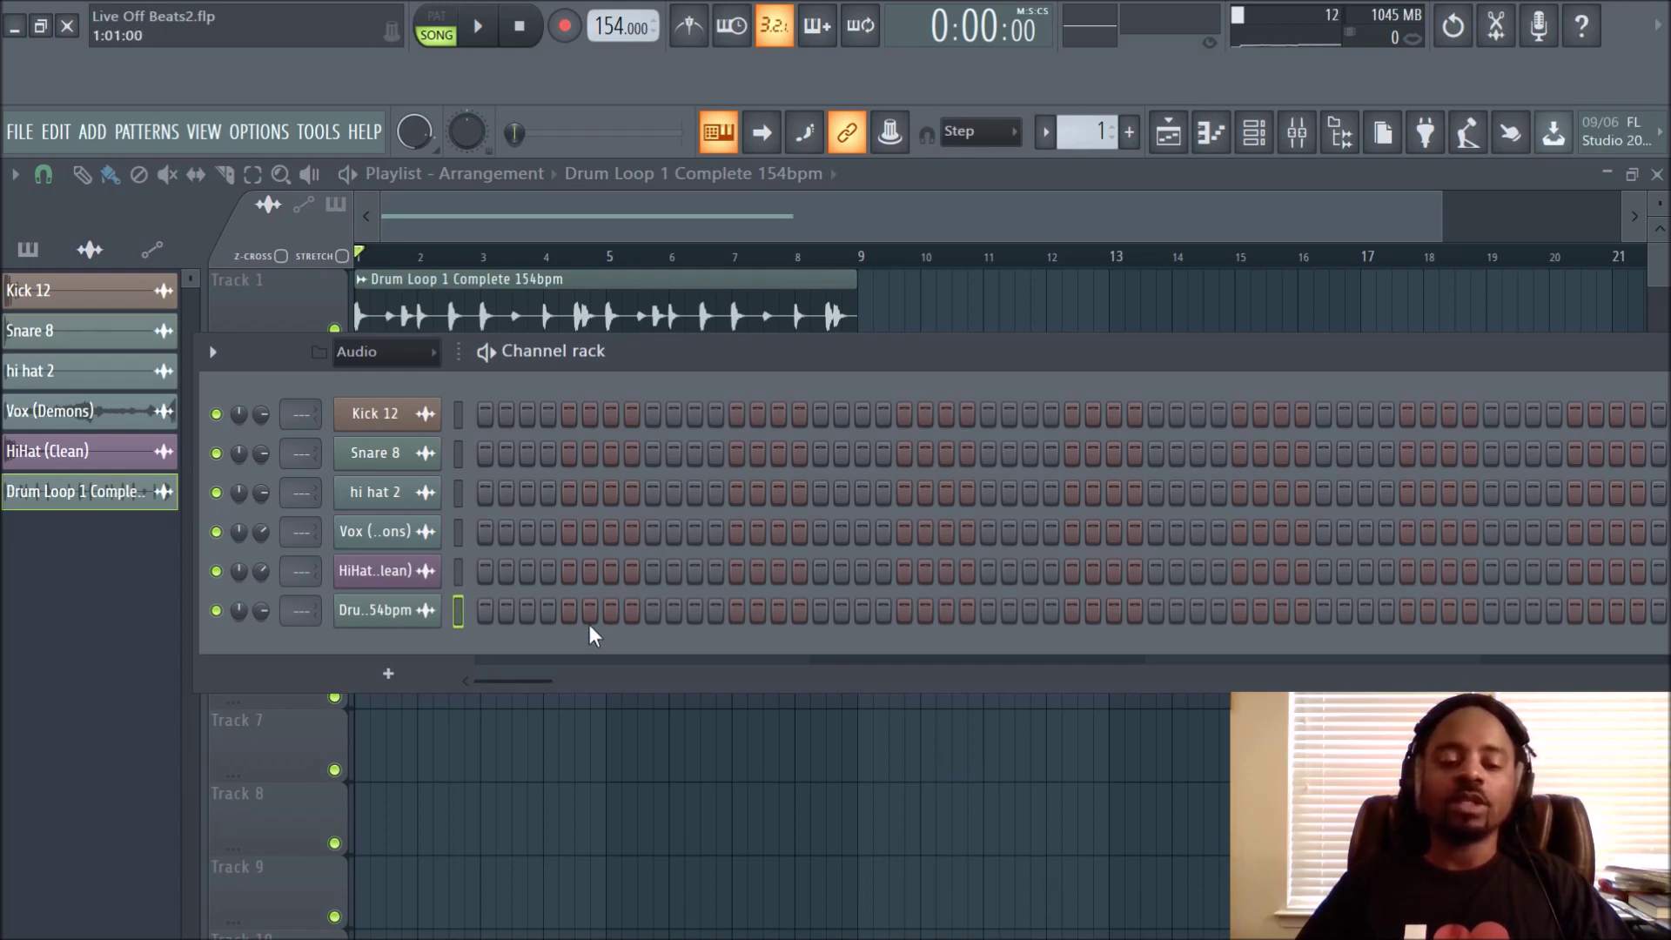
# Open the Drum Loop 1 Complete 154bpm channel settings and move the window to the screen centre
pyautogui.moveTo(832, 352); pyautogui.dragTo(837, 365)
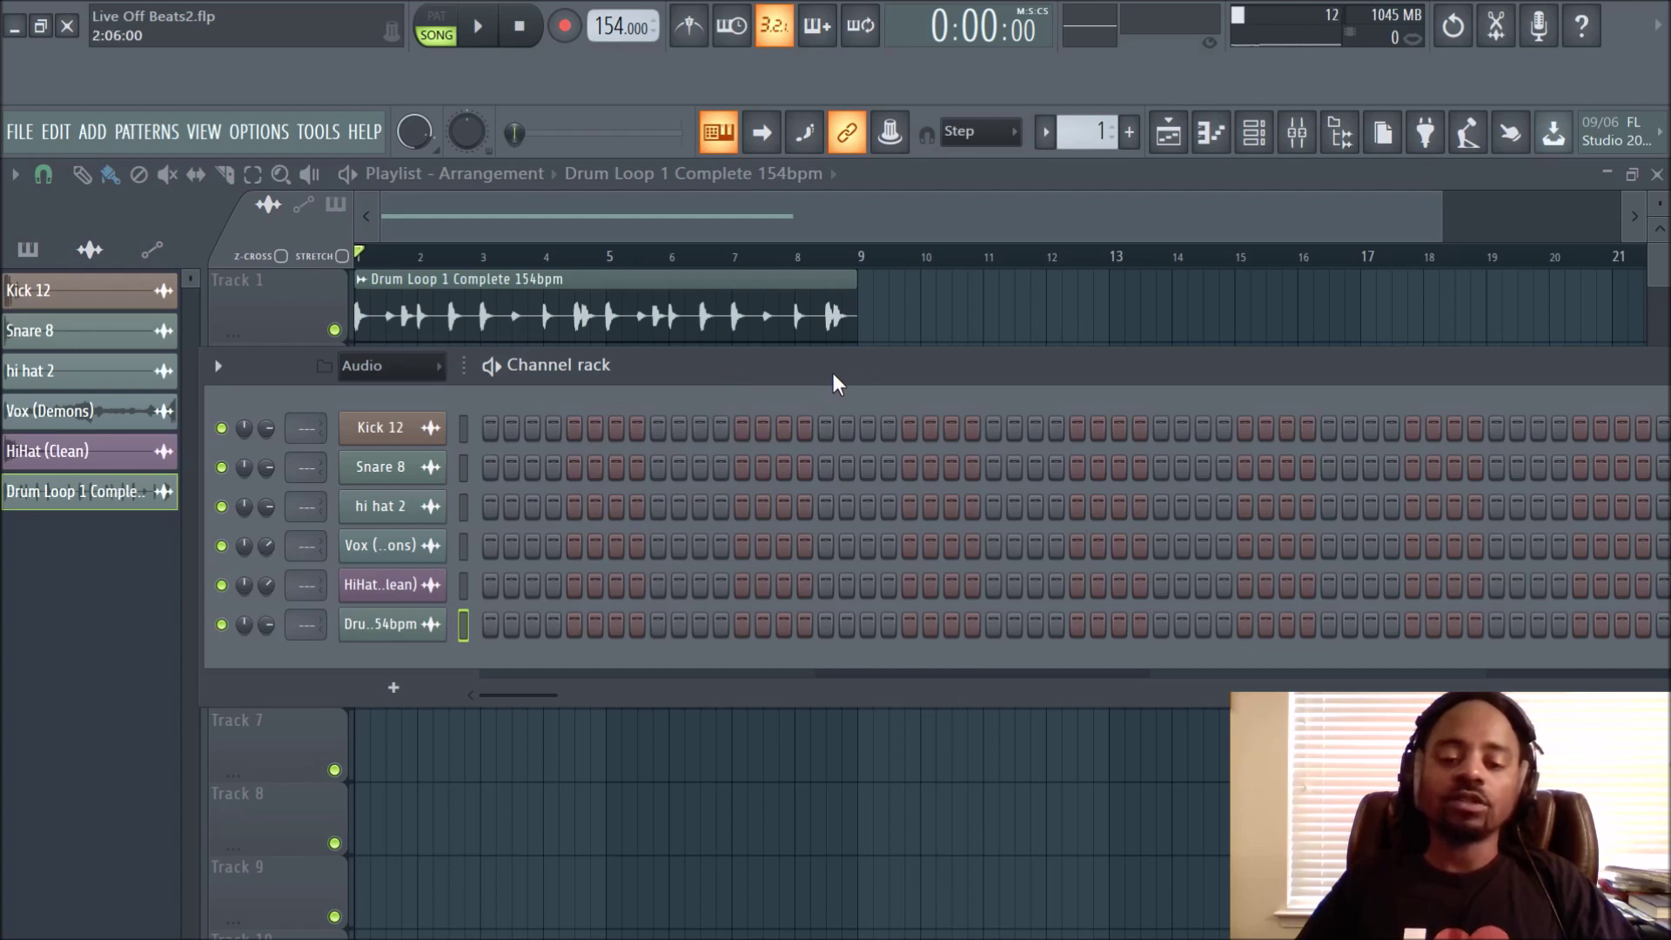
pyautogui.moveTo(831, 383); pyautogui.dragTo(854, 388)
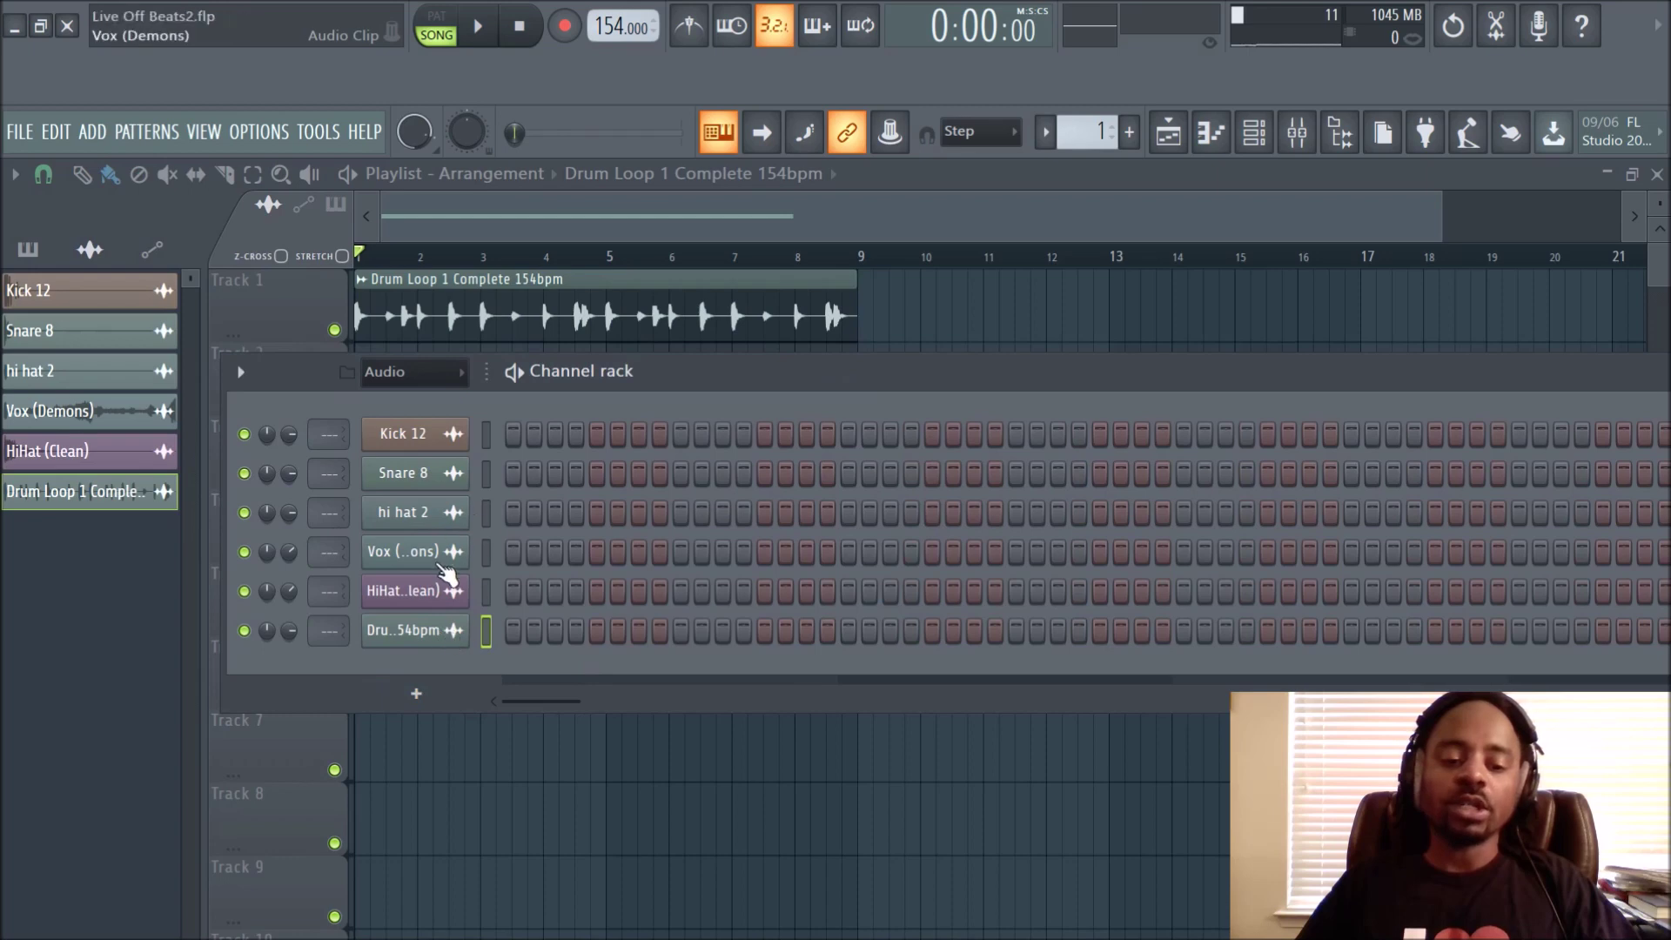
pyautogui.click(416, 638)
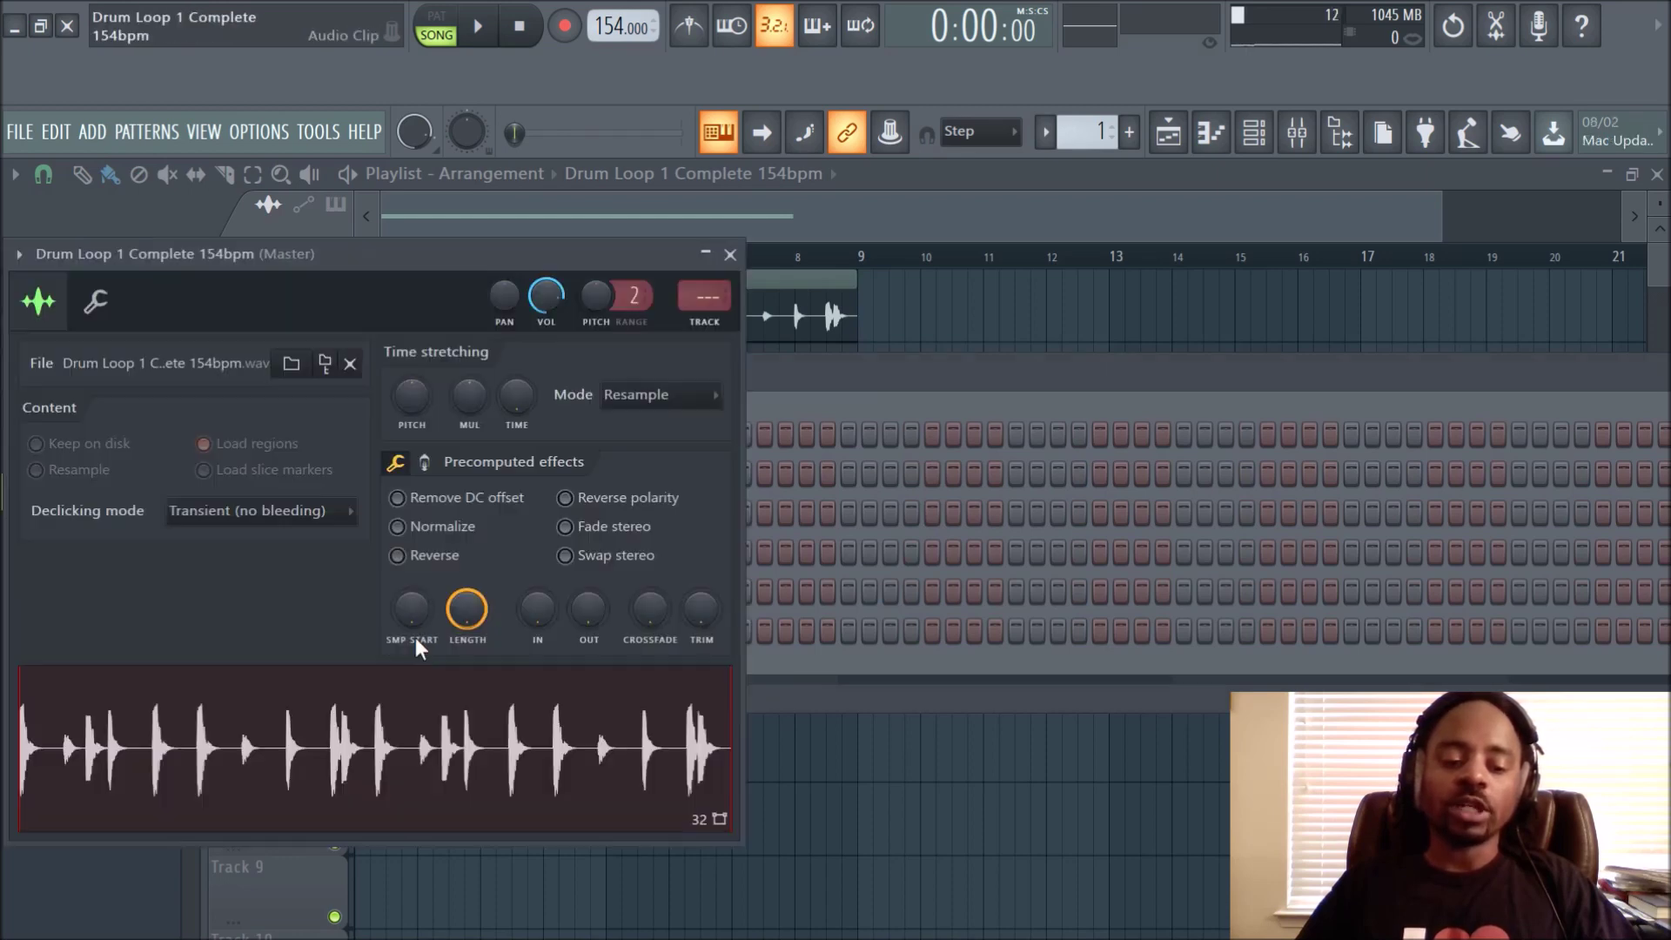
pyautogui.moveTo(447, 253); pyautogui.dragTo(826, 225)
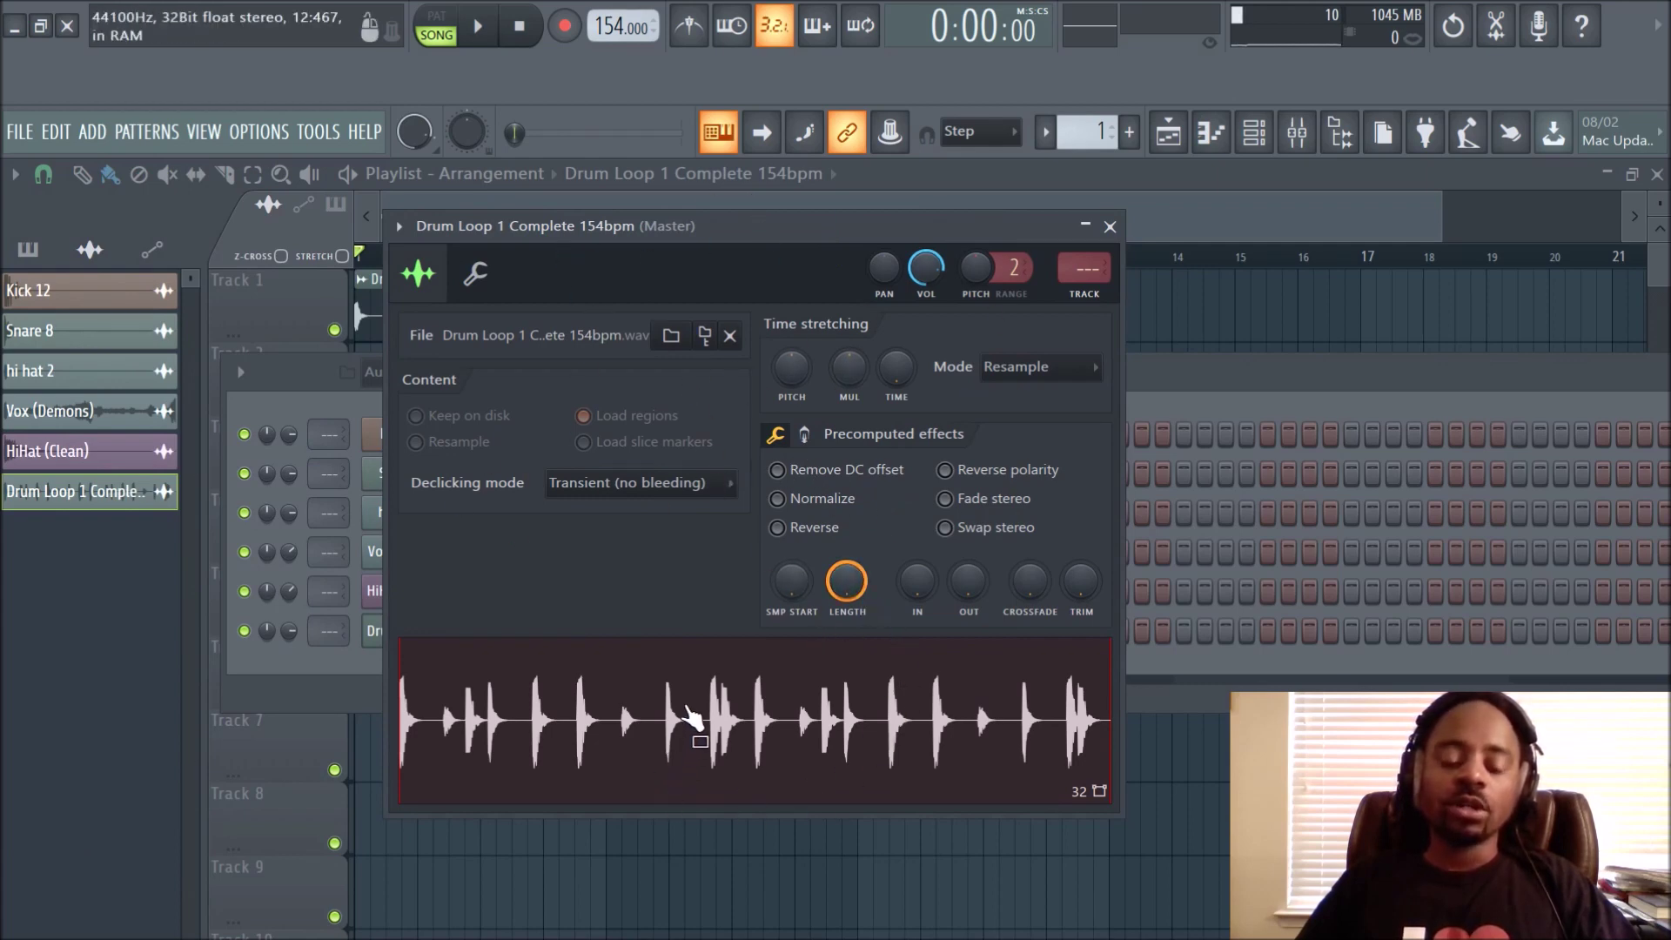
# Load the Drum Loop 1 Complete 154bpm sample into Edison from the waveform's Edit option
pyautogui.rightClick(694, 688)
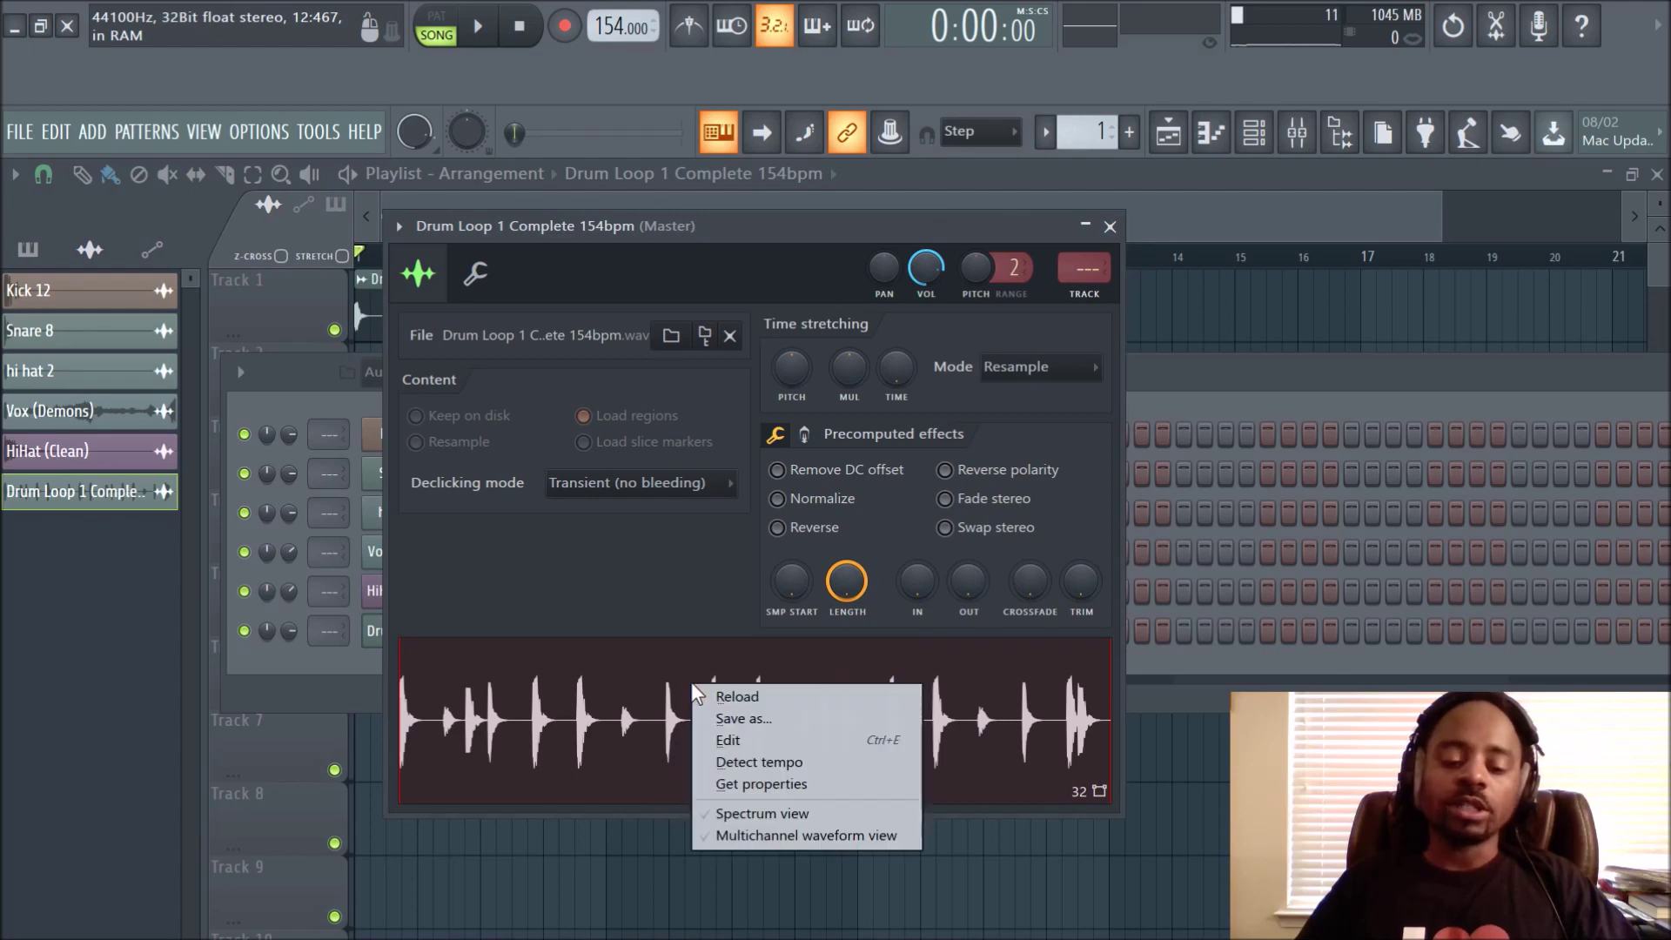
pyautogui.click(736, 745)
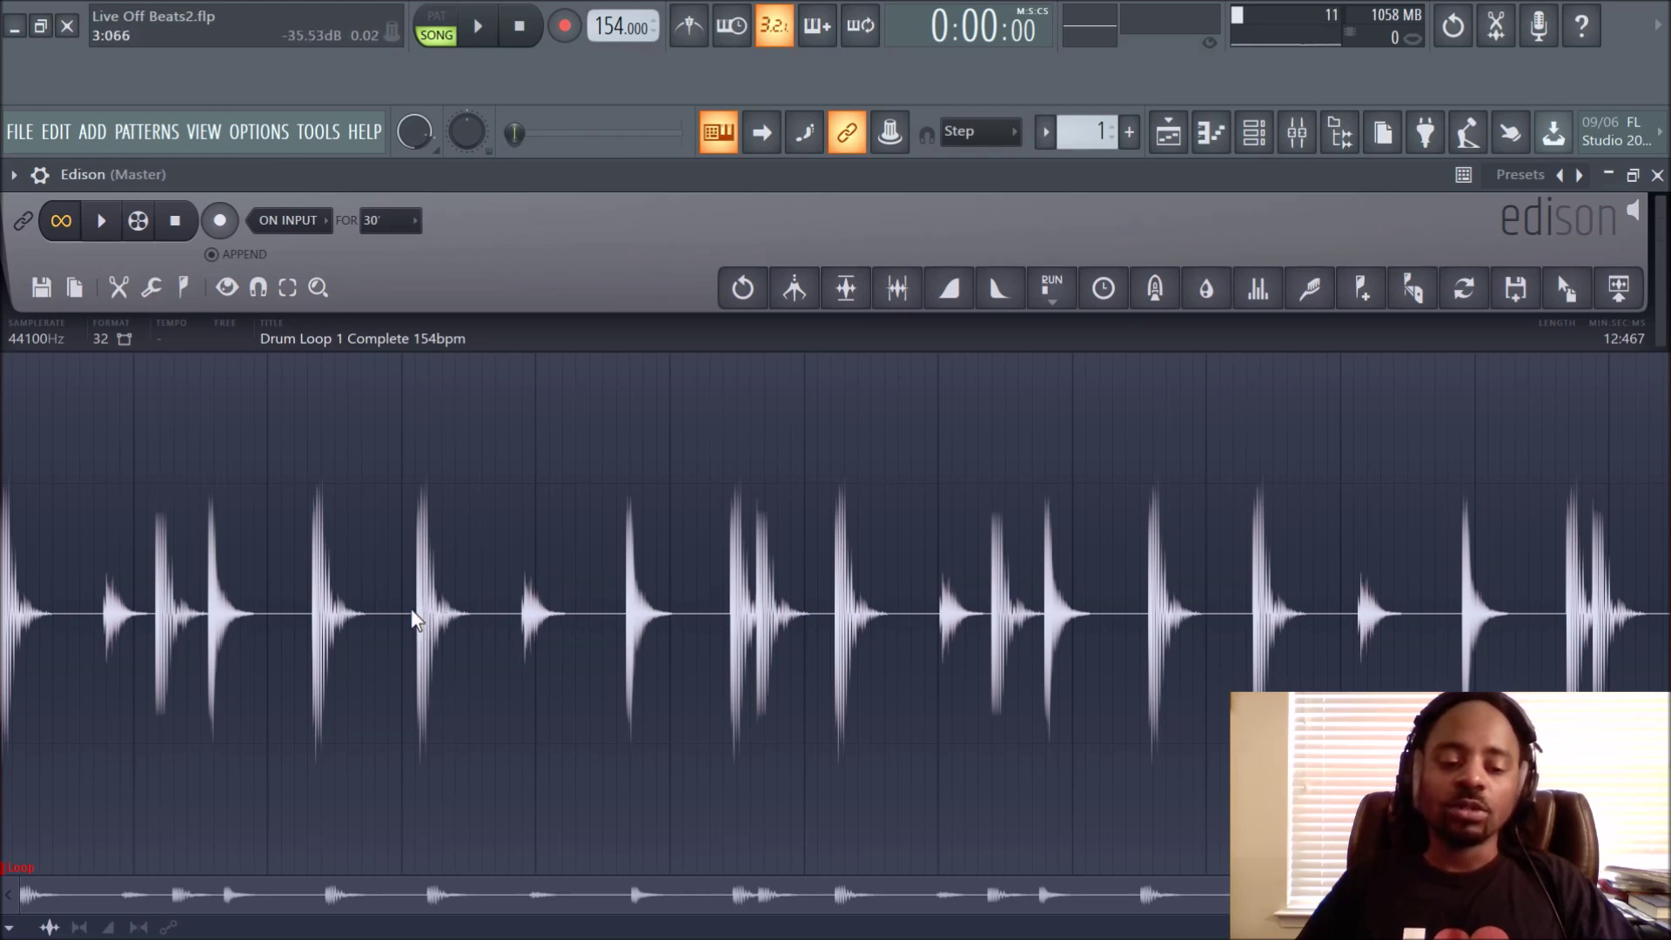
pyautogui.scroll(5, 417, 618)
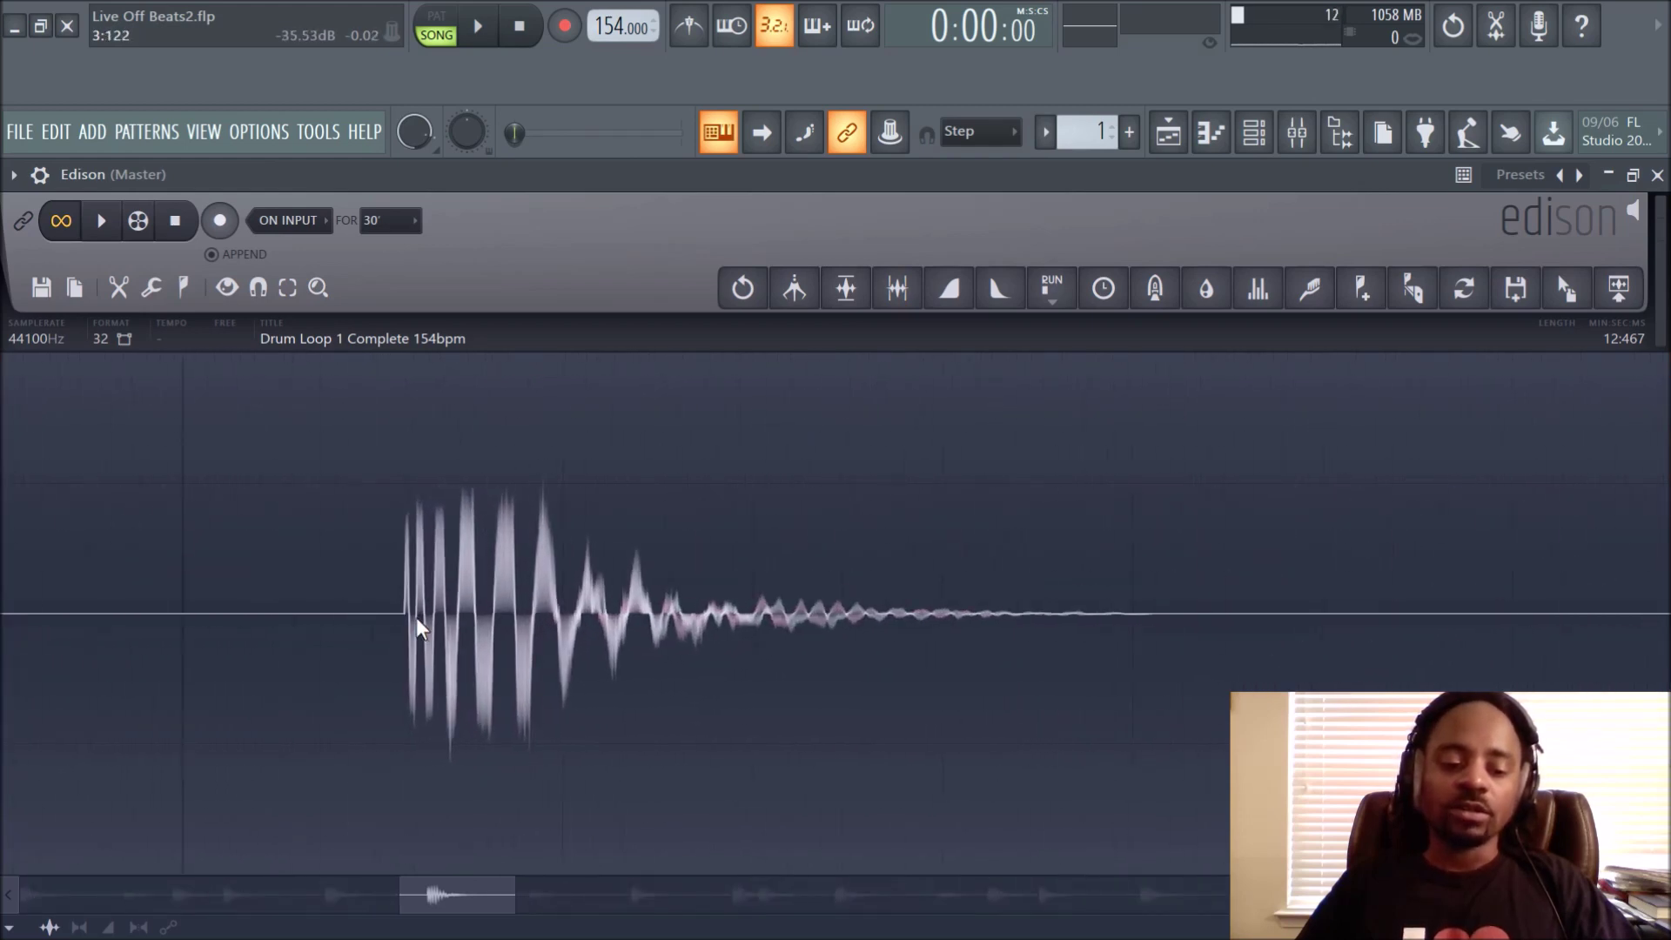
pyautogui.scroll(3, 405, 627)
pyautogui.scroll(3, 408, 626)
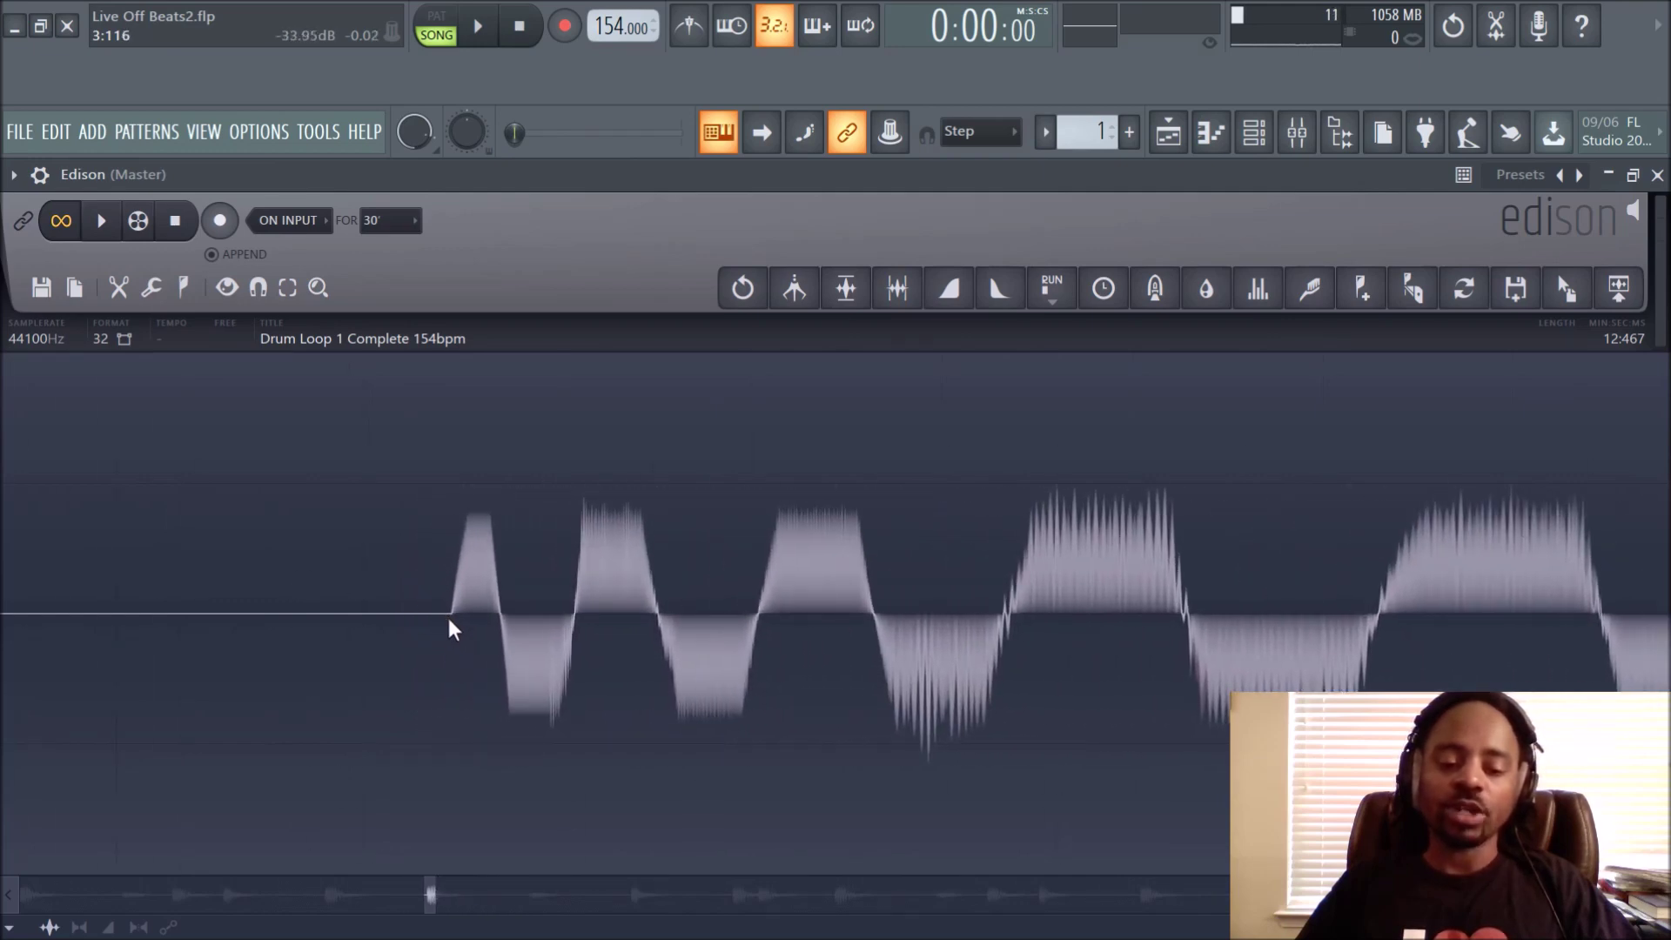
pyautogui.scroll(-8, 450, 628)
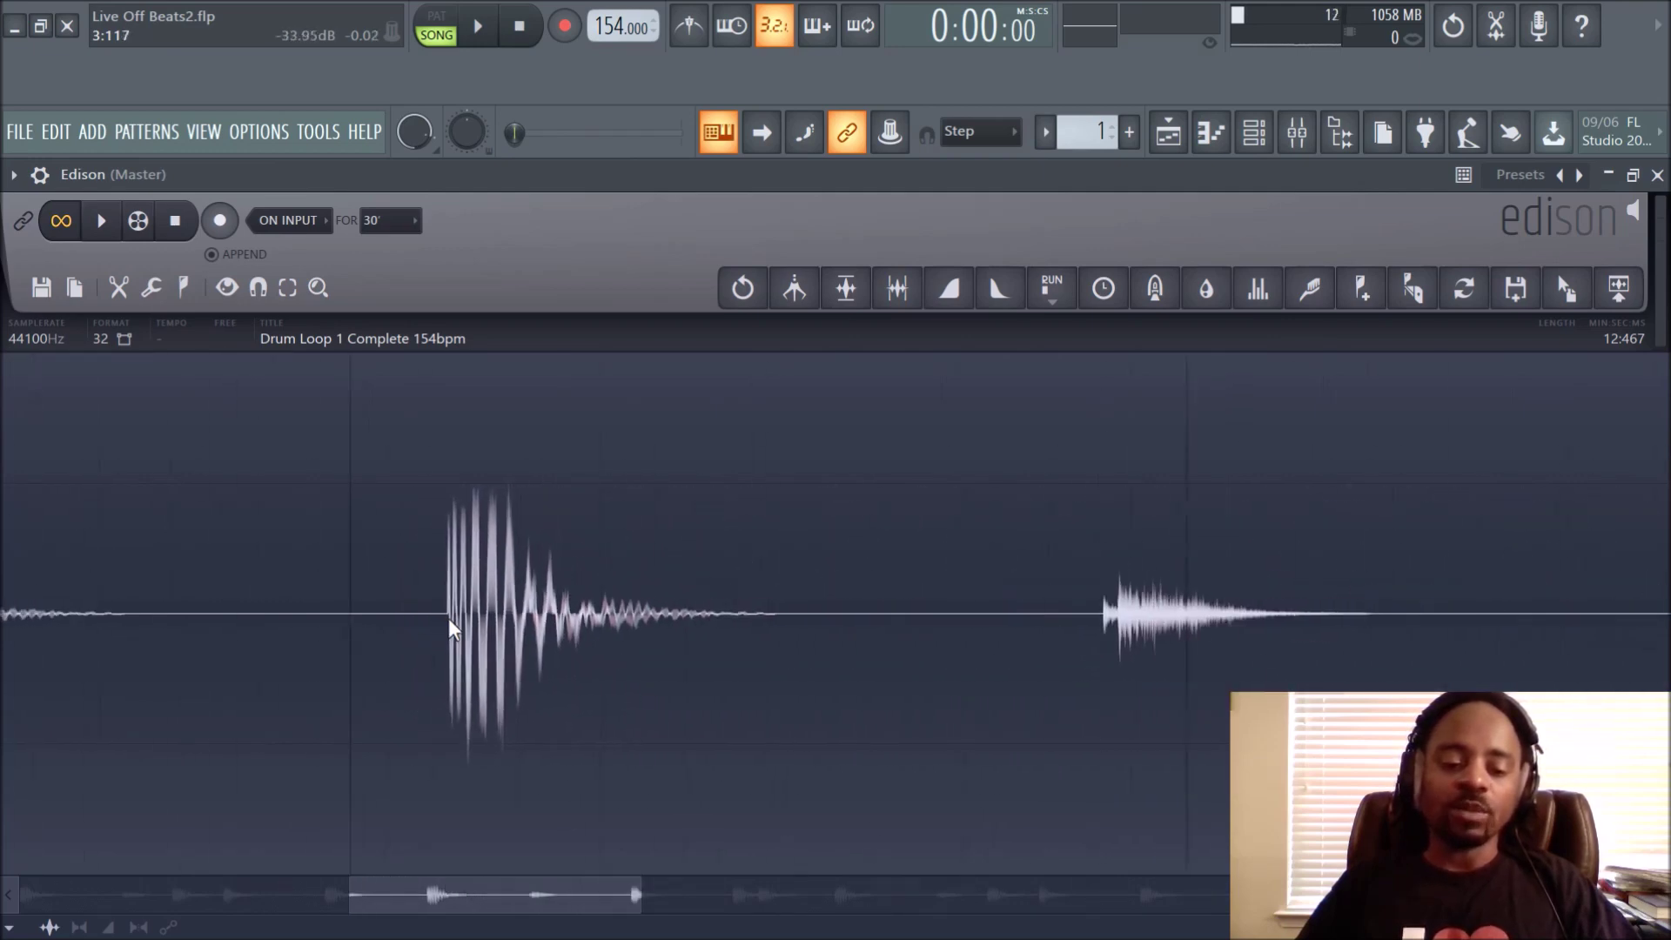
pyautogui.scroll(-3, 450, 628)
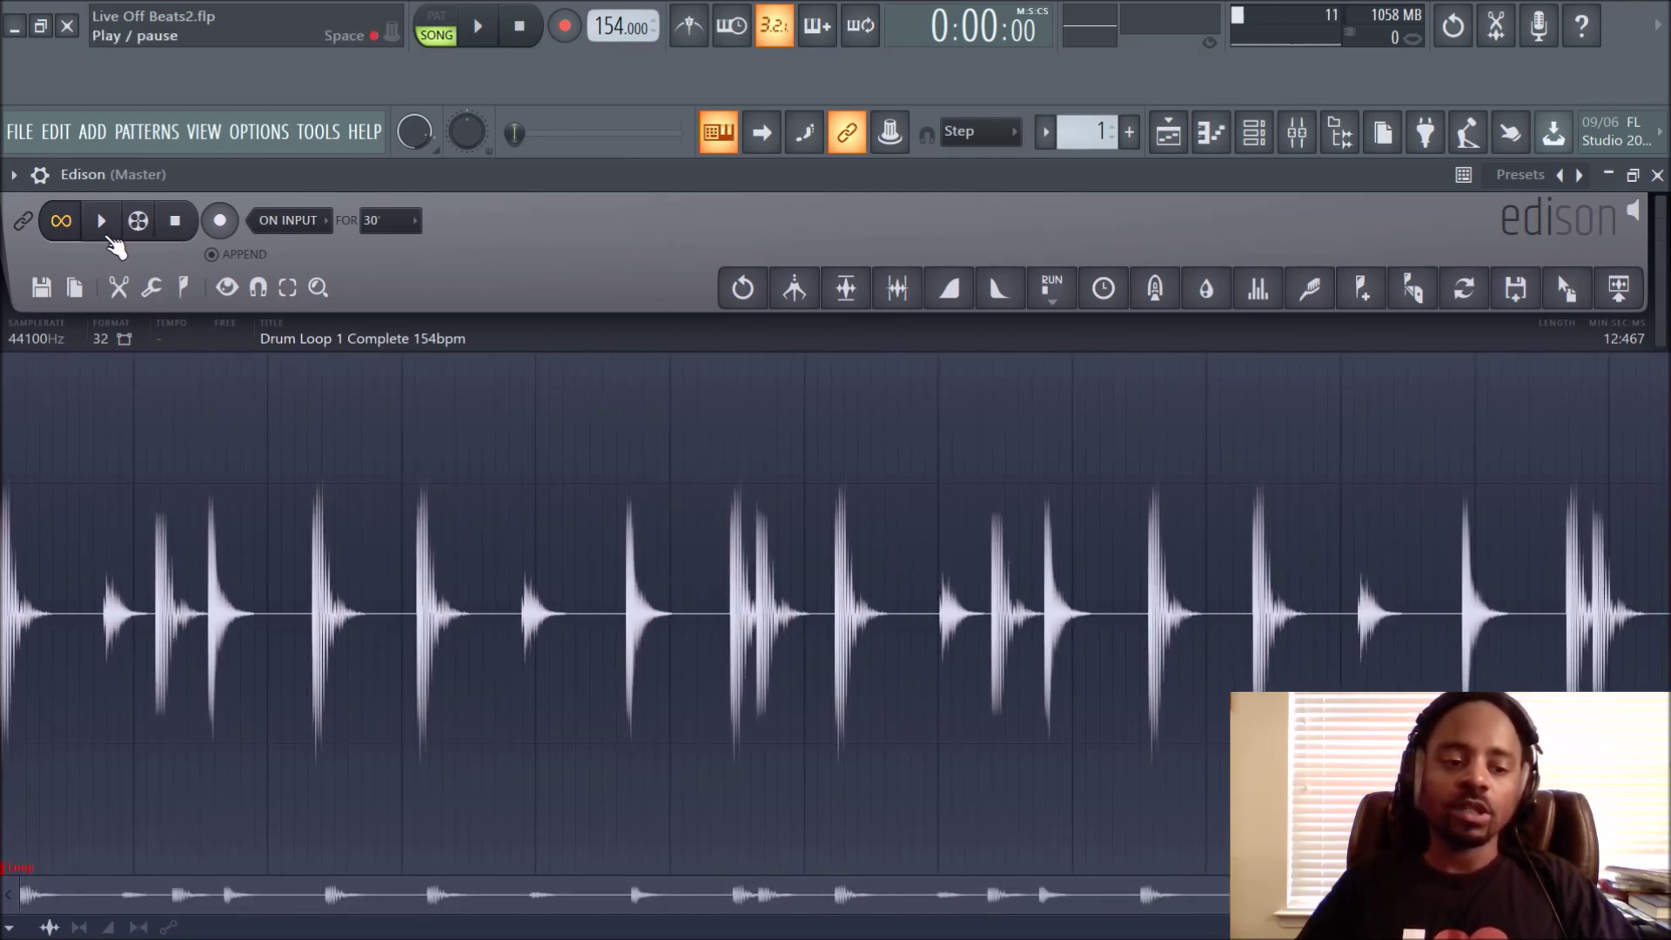
pyautogui.click(106, 233)
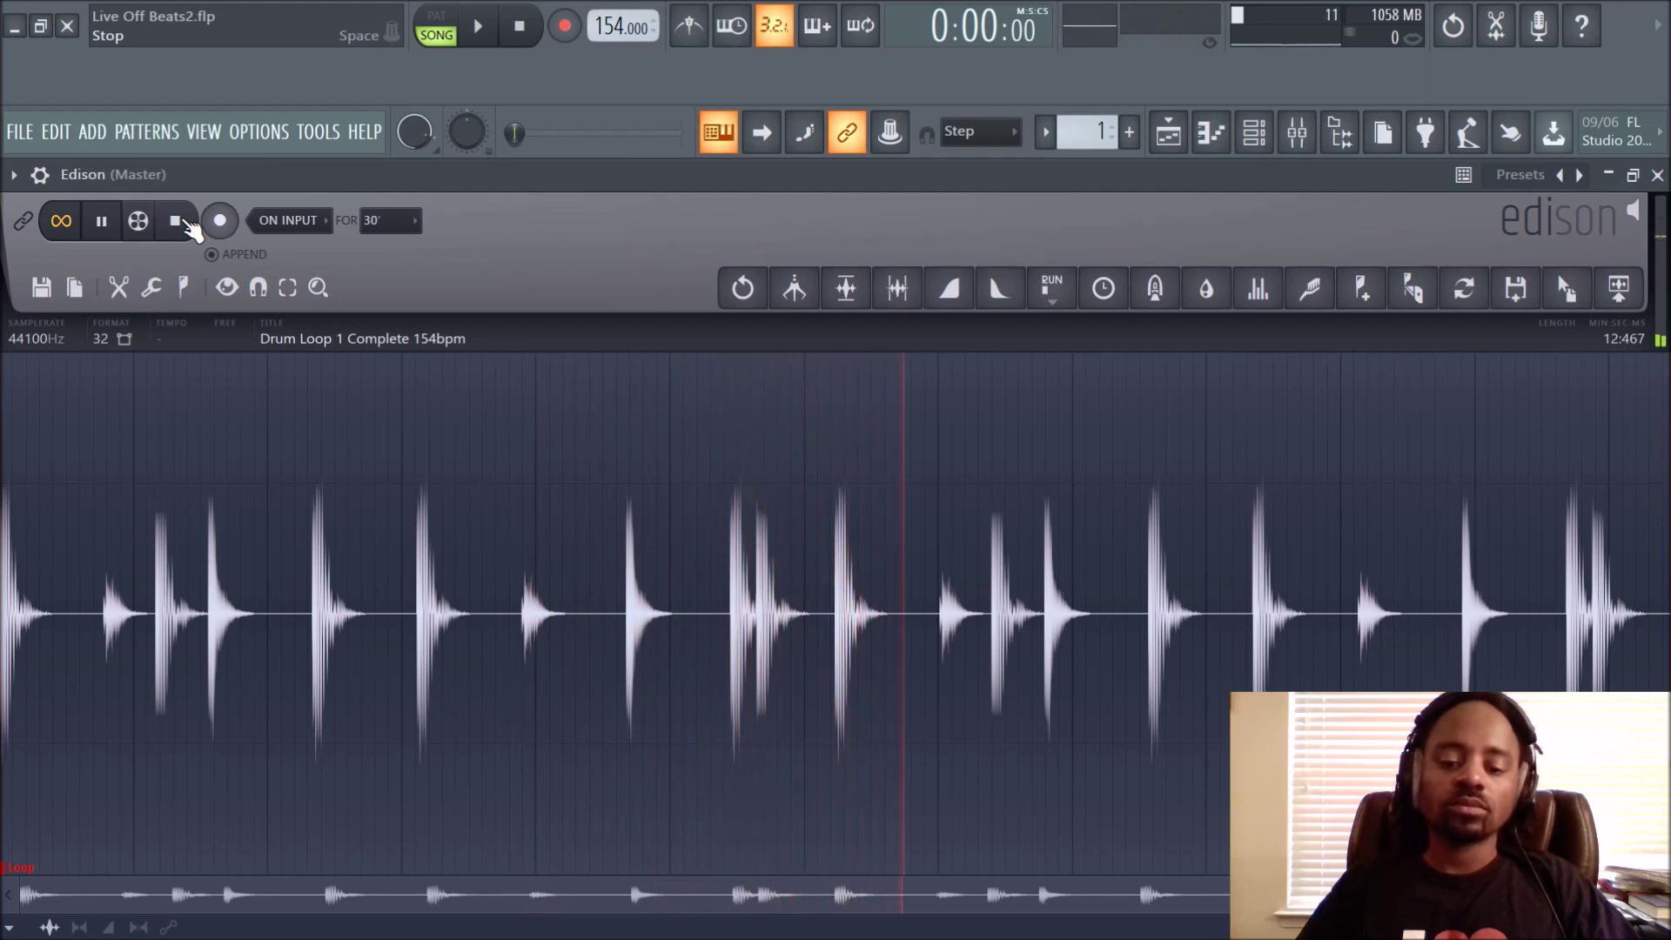
pyautogui.press('XF86AudioLowerVolume')
pyautogui.press('XF86AudioLowerVolume')
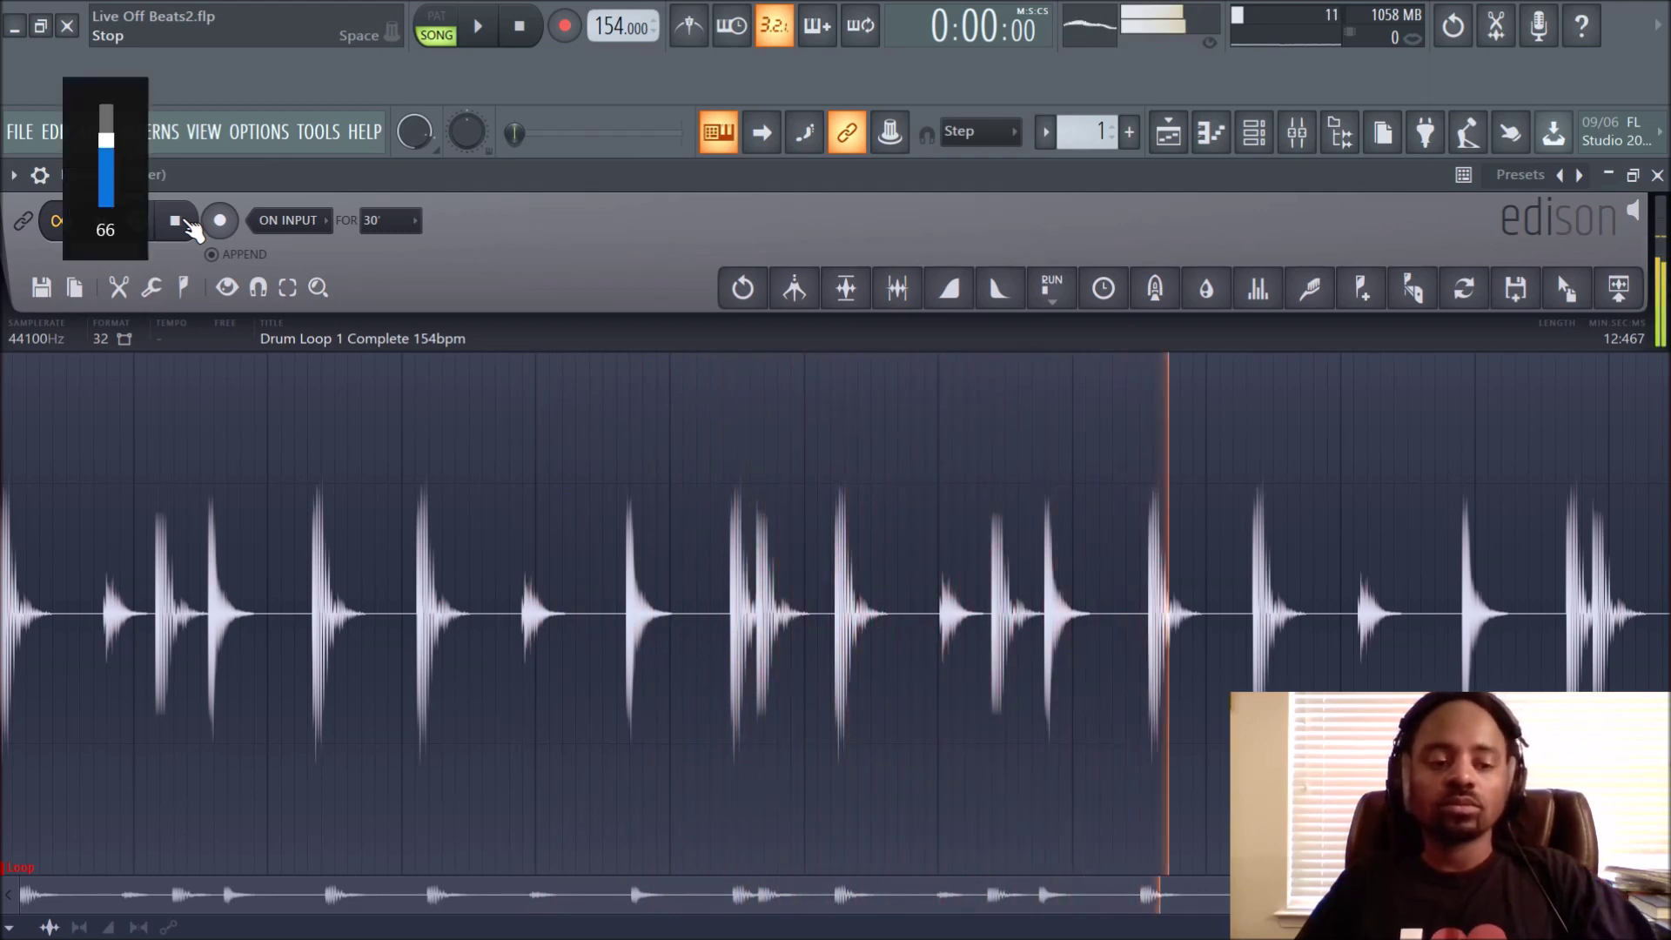
pyautogui.press('XF86AudioRaiseVolume')
pyautogui.press('XF86AudioRaiseVolume')
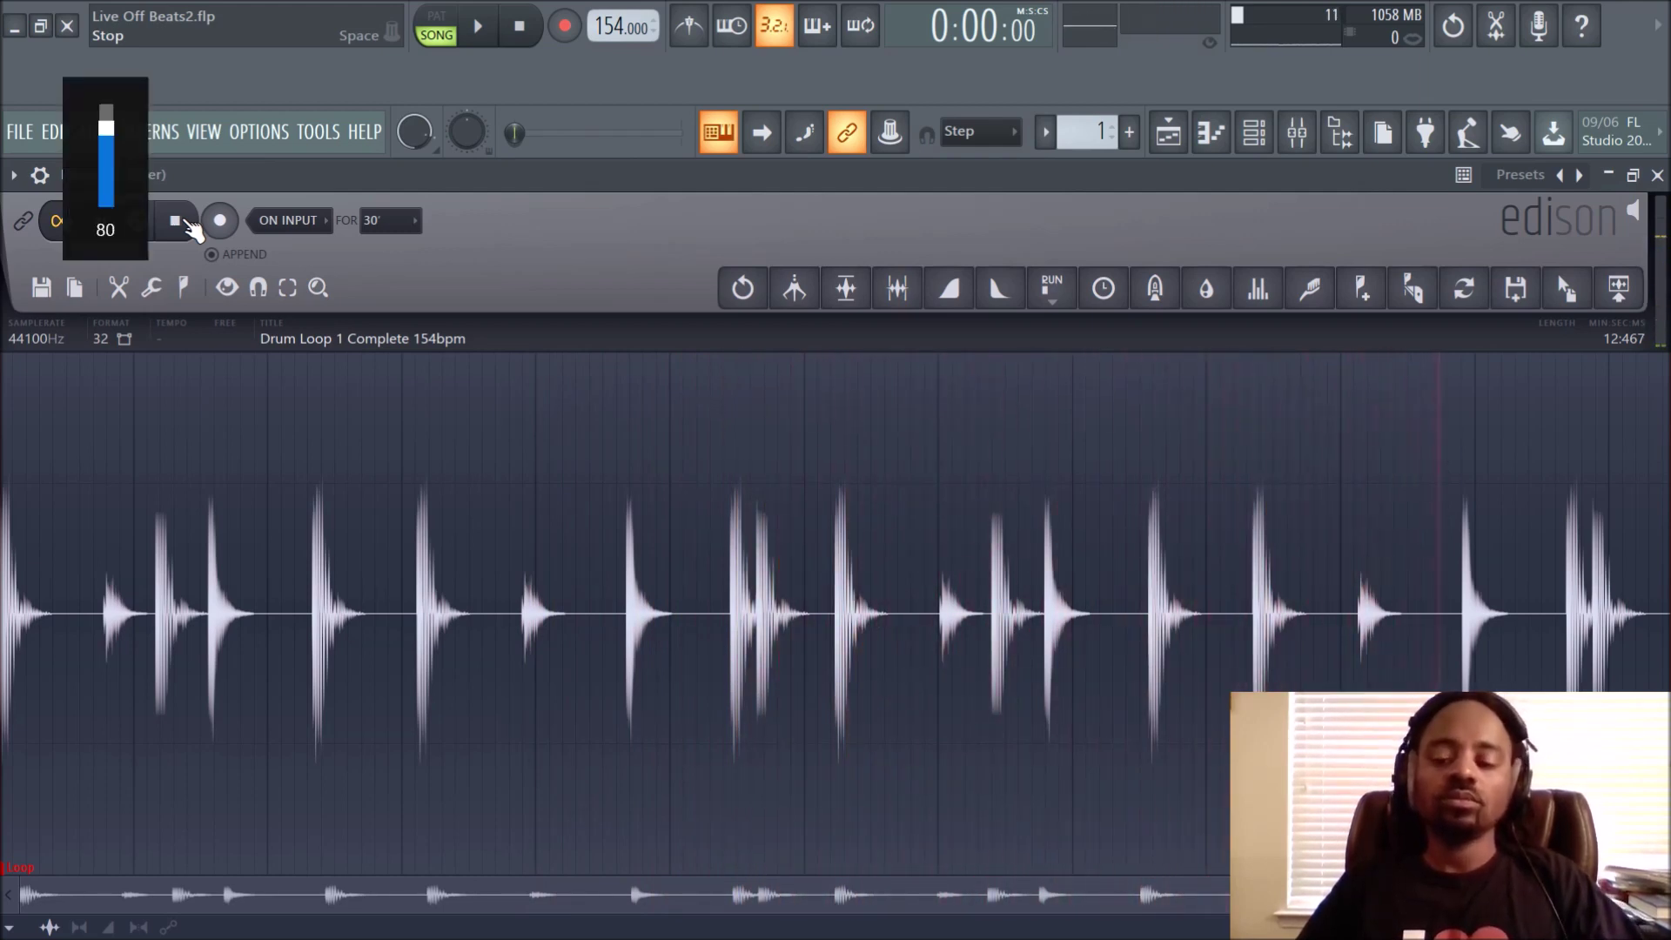
pyautogui.click(192, 228)
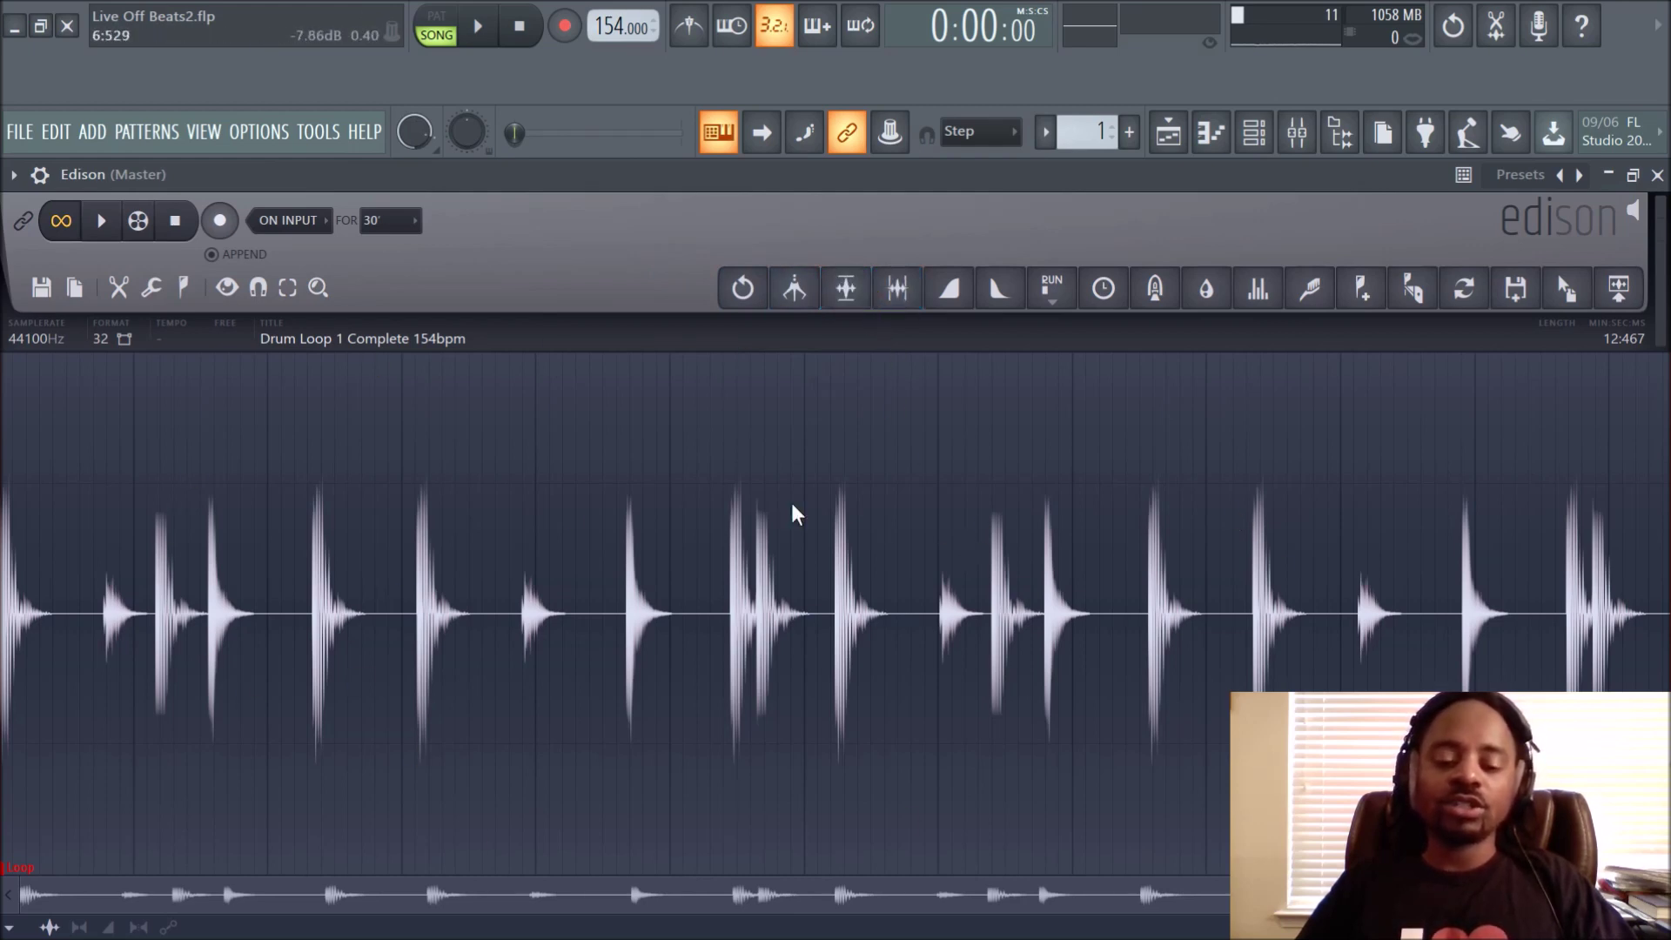
# Clear the waveform selection, normalize the whole drum loop in Edison, and play it back
pyautogui.moveTo(445, 483); pyautogui.dragTo(1351, 601)
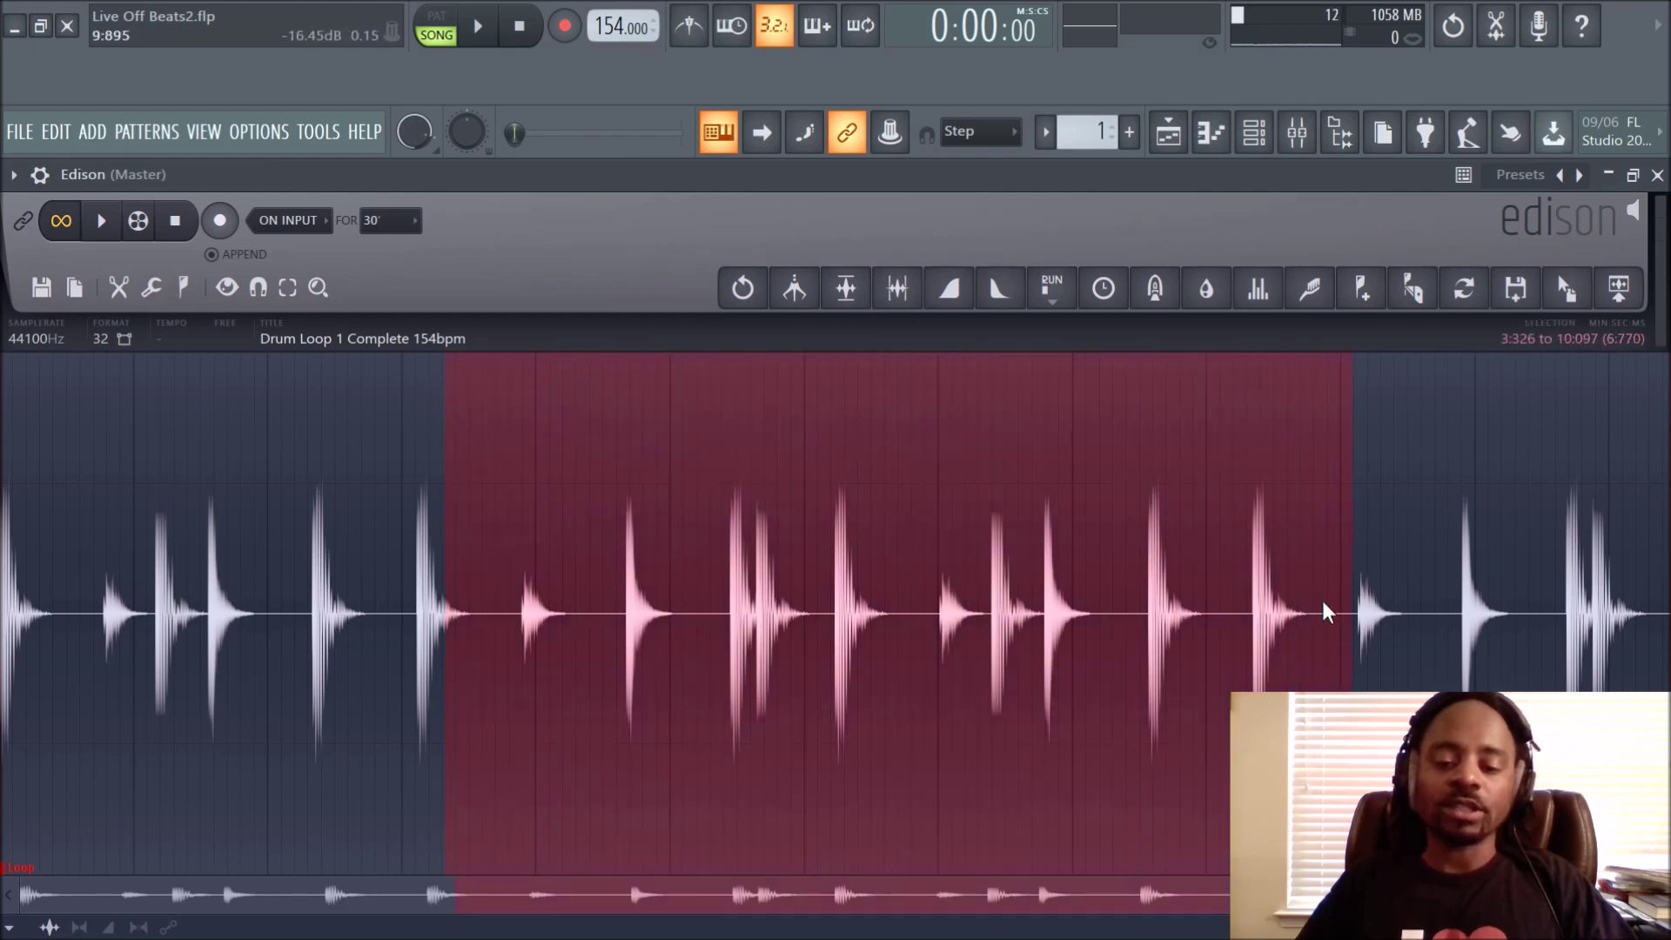
pyautogui.click(372, 462)
pyautogui.click(179, 225)
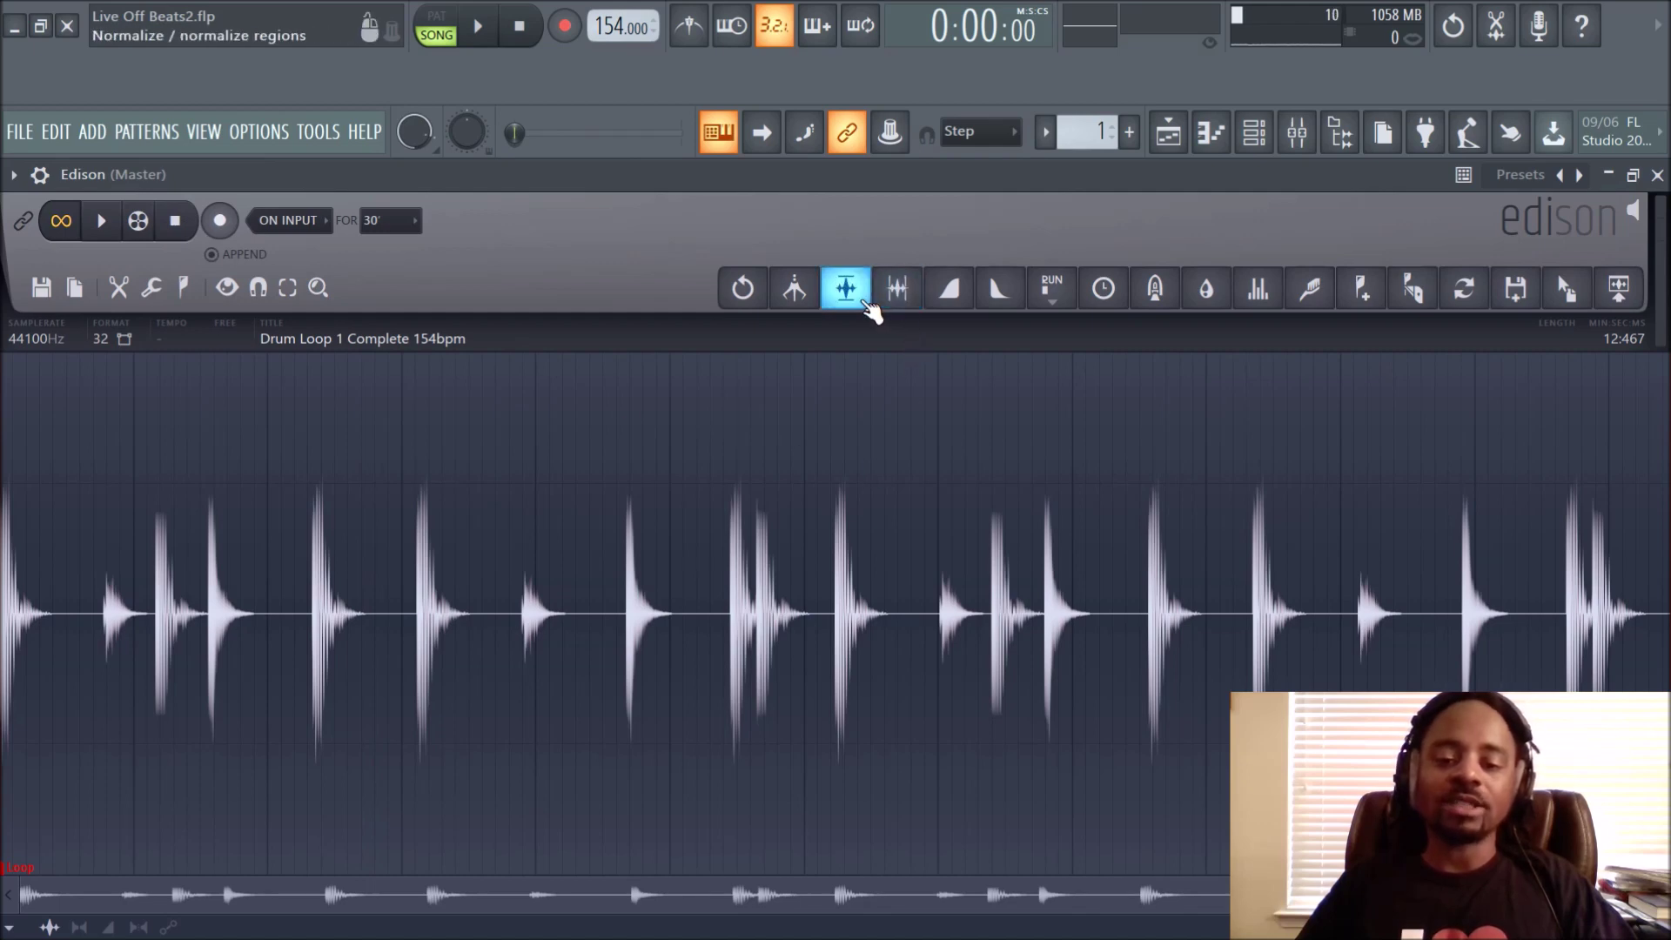
pyautogui.click(862, 304)
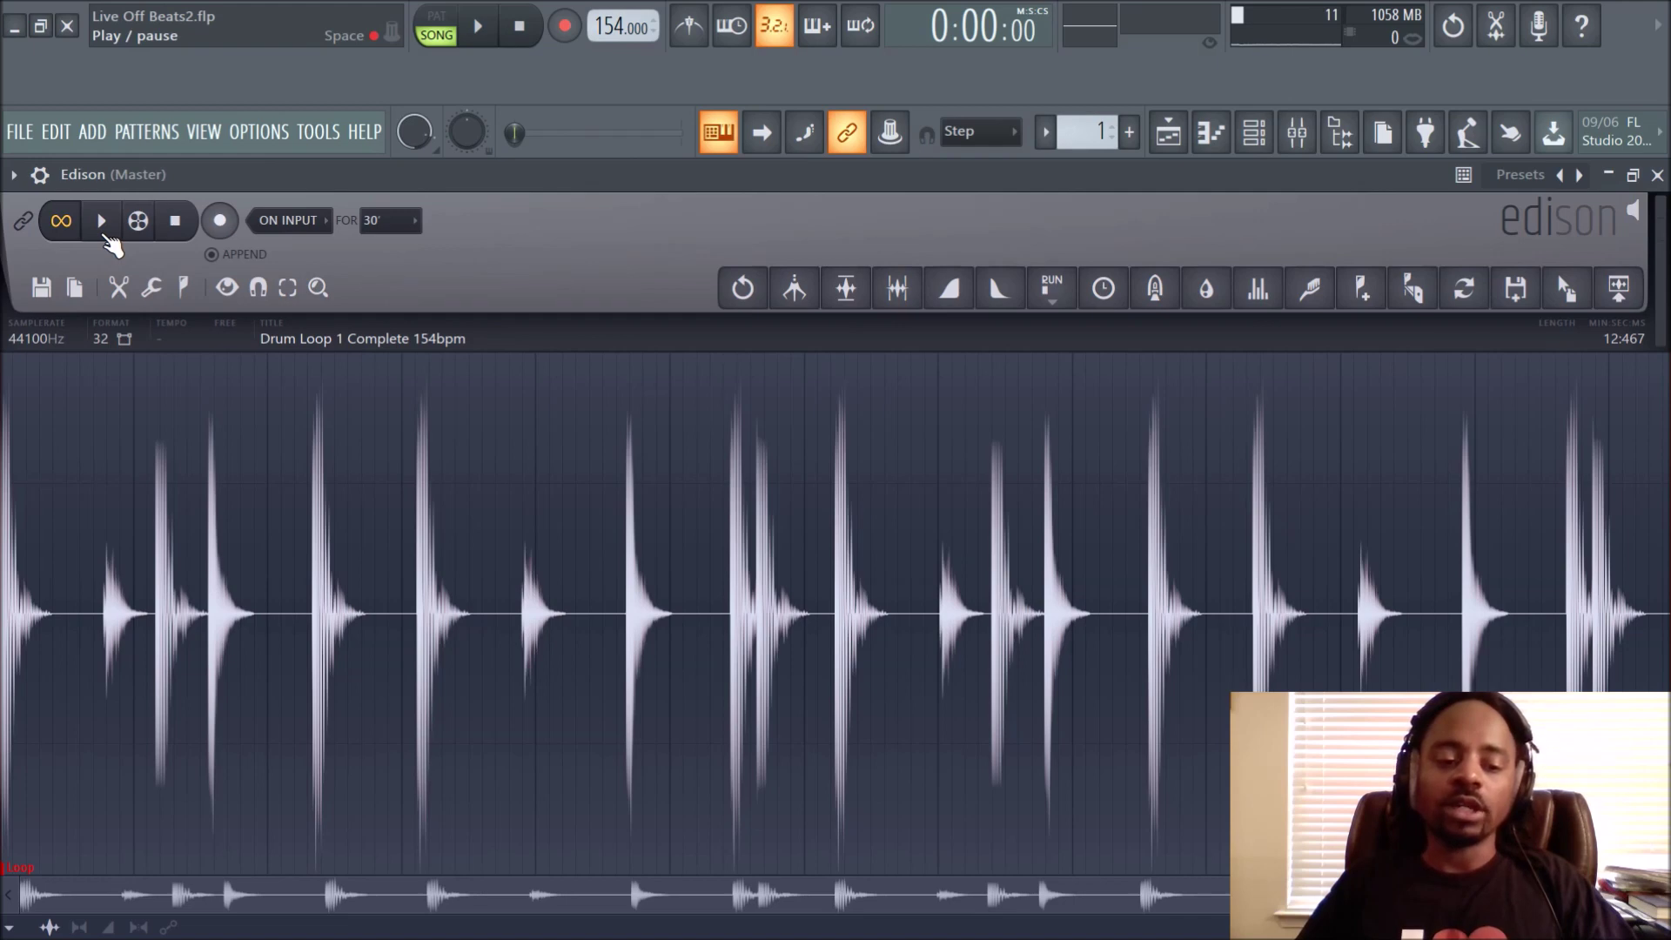
pyautogui.click(104, 233)
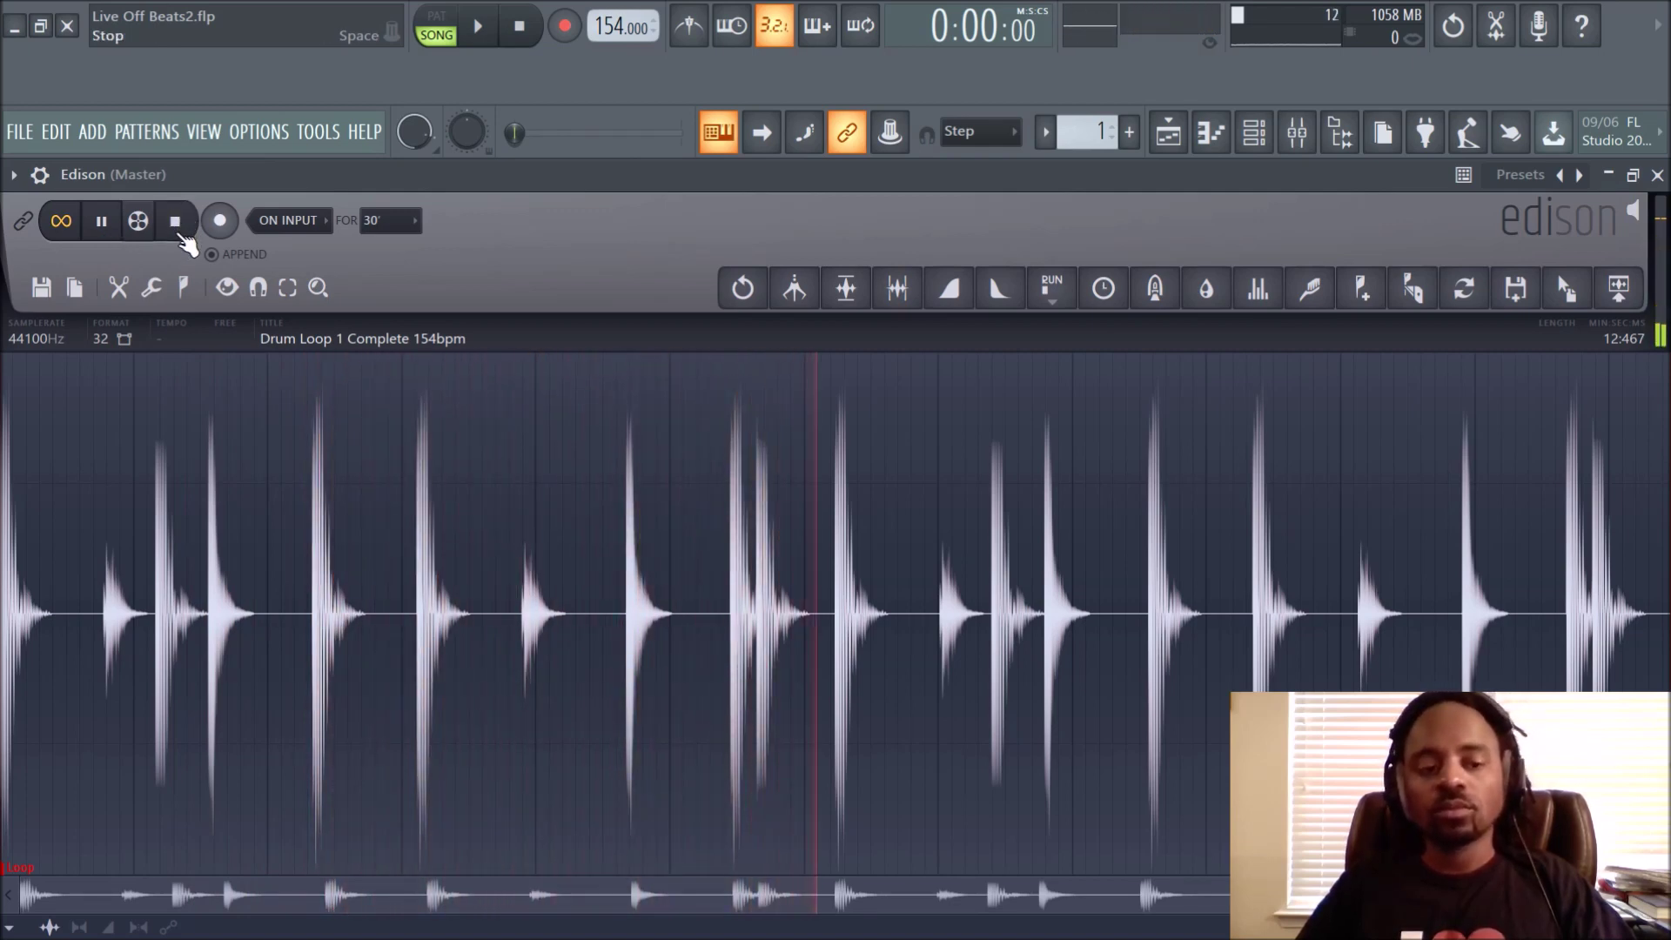
pyautogui.click(177, 222)
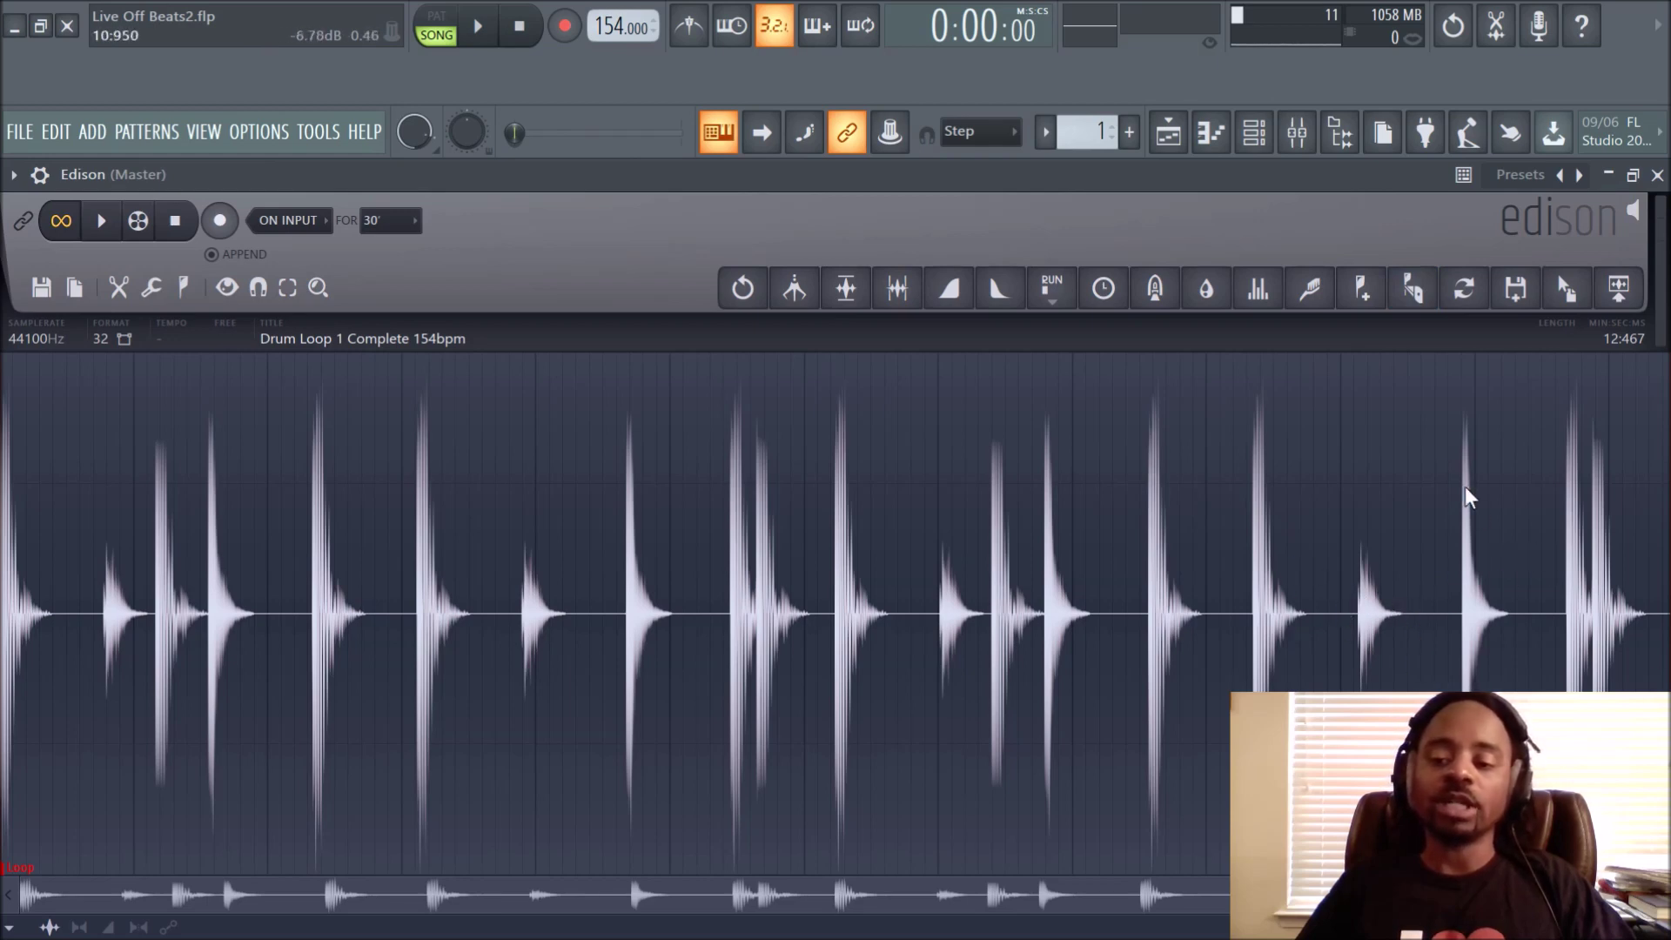
# Apply Small grid-slicing to the drum loop from Edison's slicing dropdown
pyautogui.click(1416, 296)
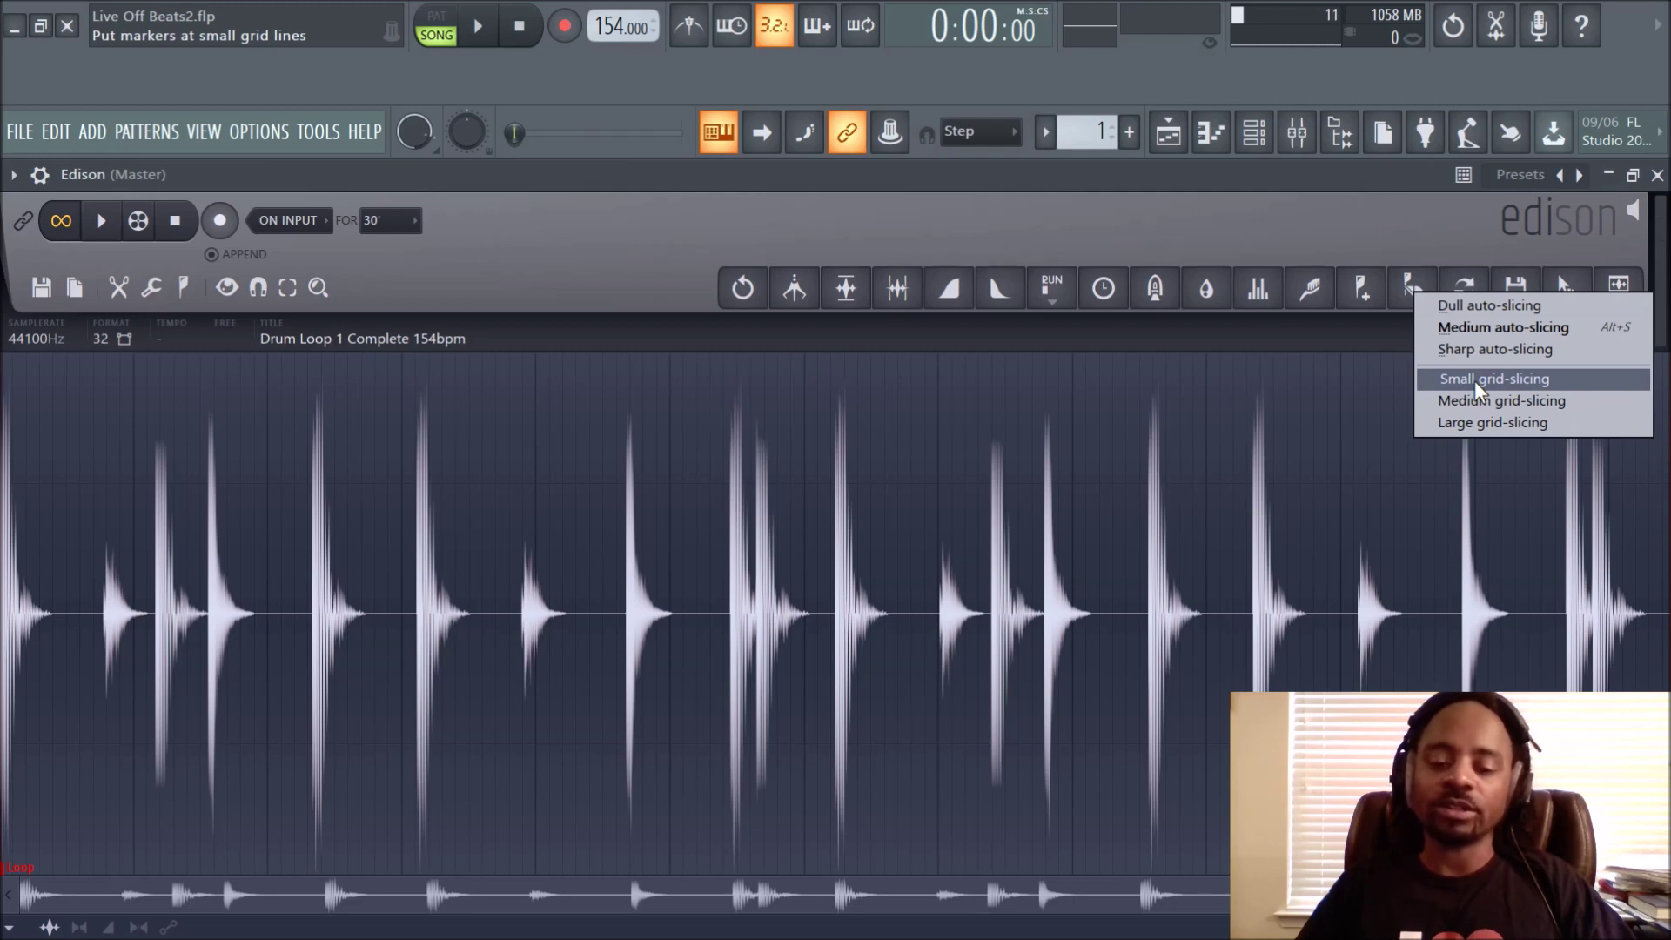
pyautogui.click(1474, 379)
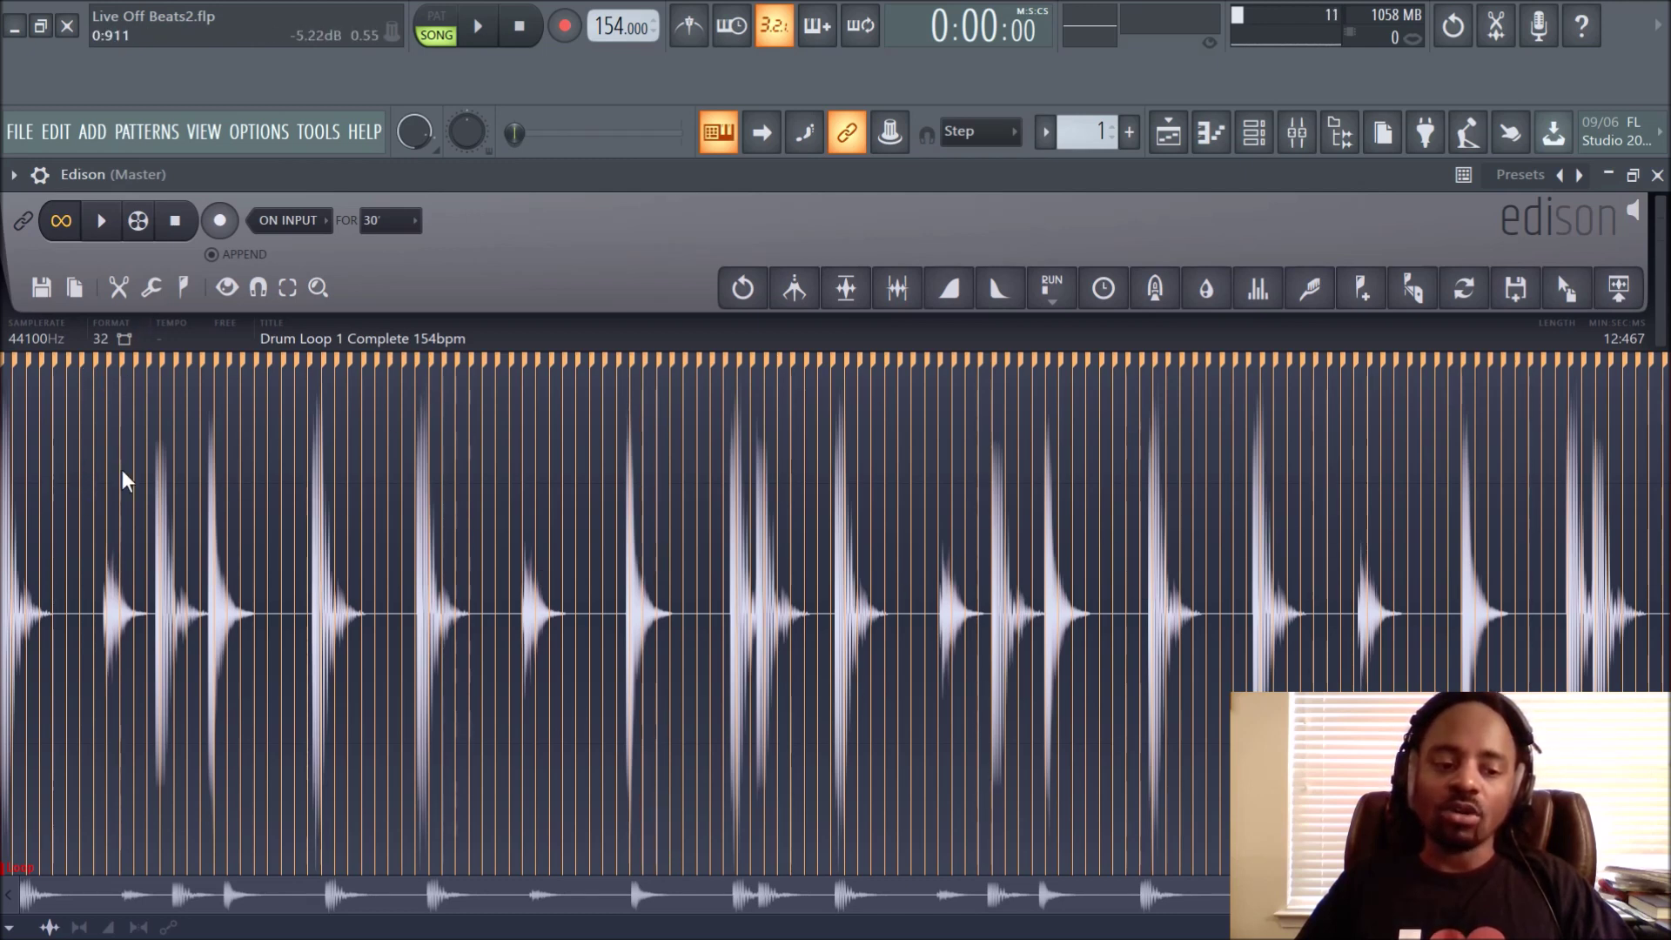
# Zoom in to inspect the small-grid slice markers, then undo the slicing with Ctrl+Z
pyautogui.scroll(5, 457, 564)
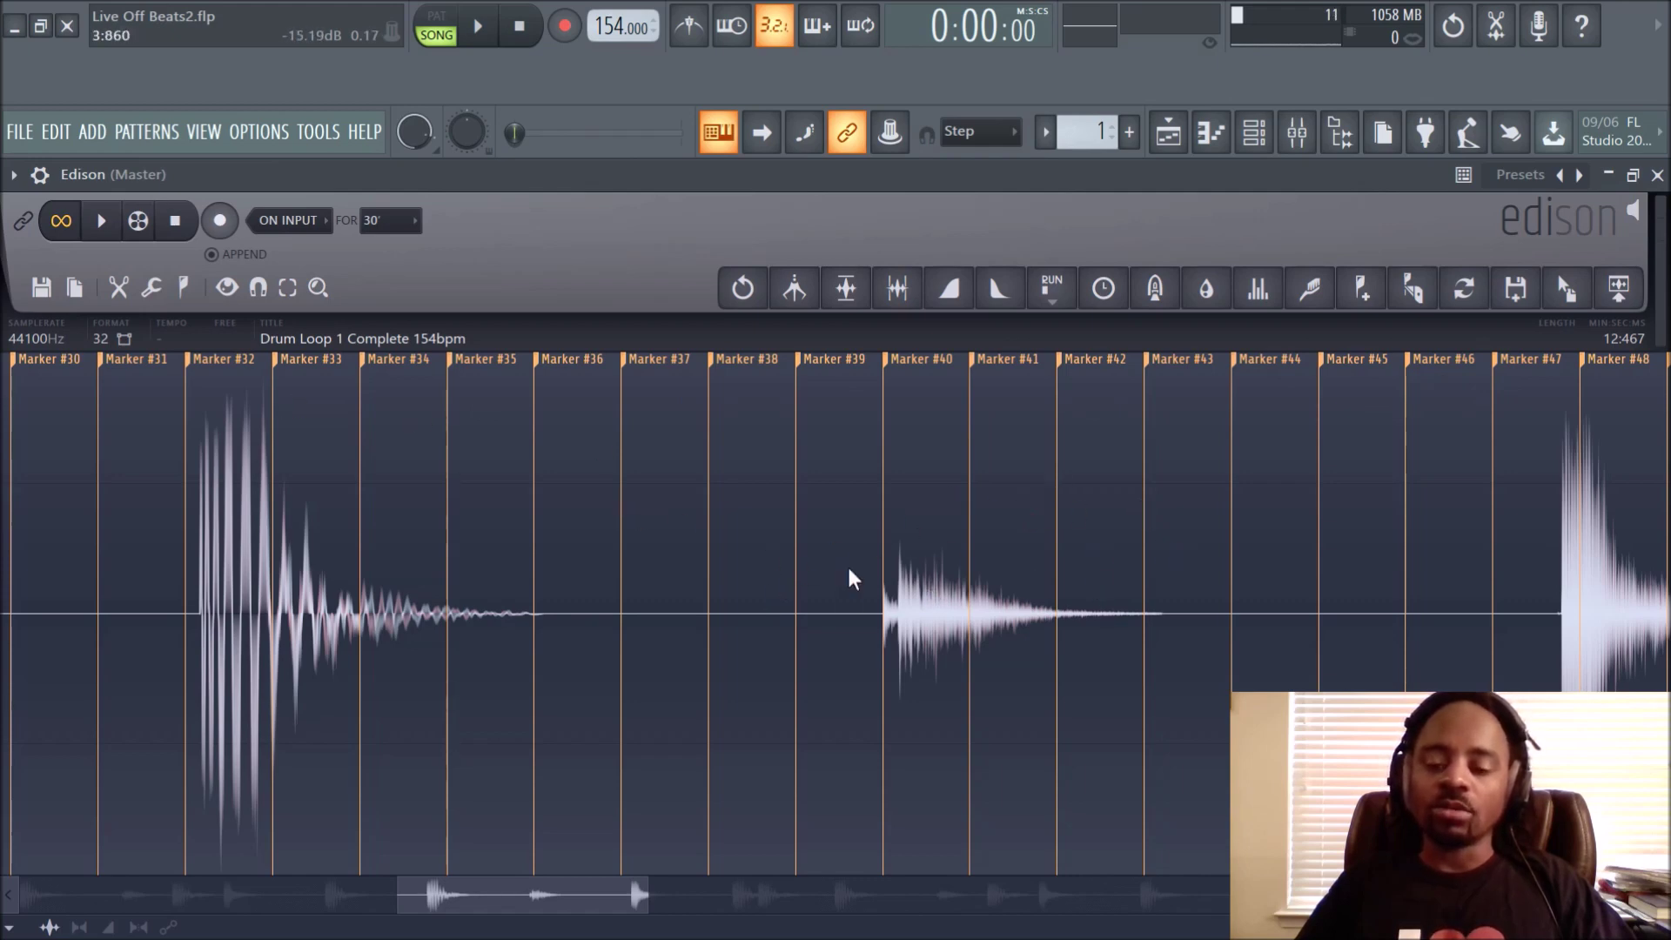
pyautogui.hotkey('ctrl', 'z')
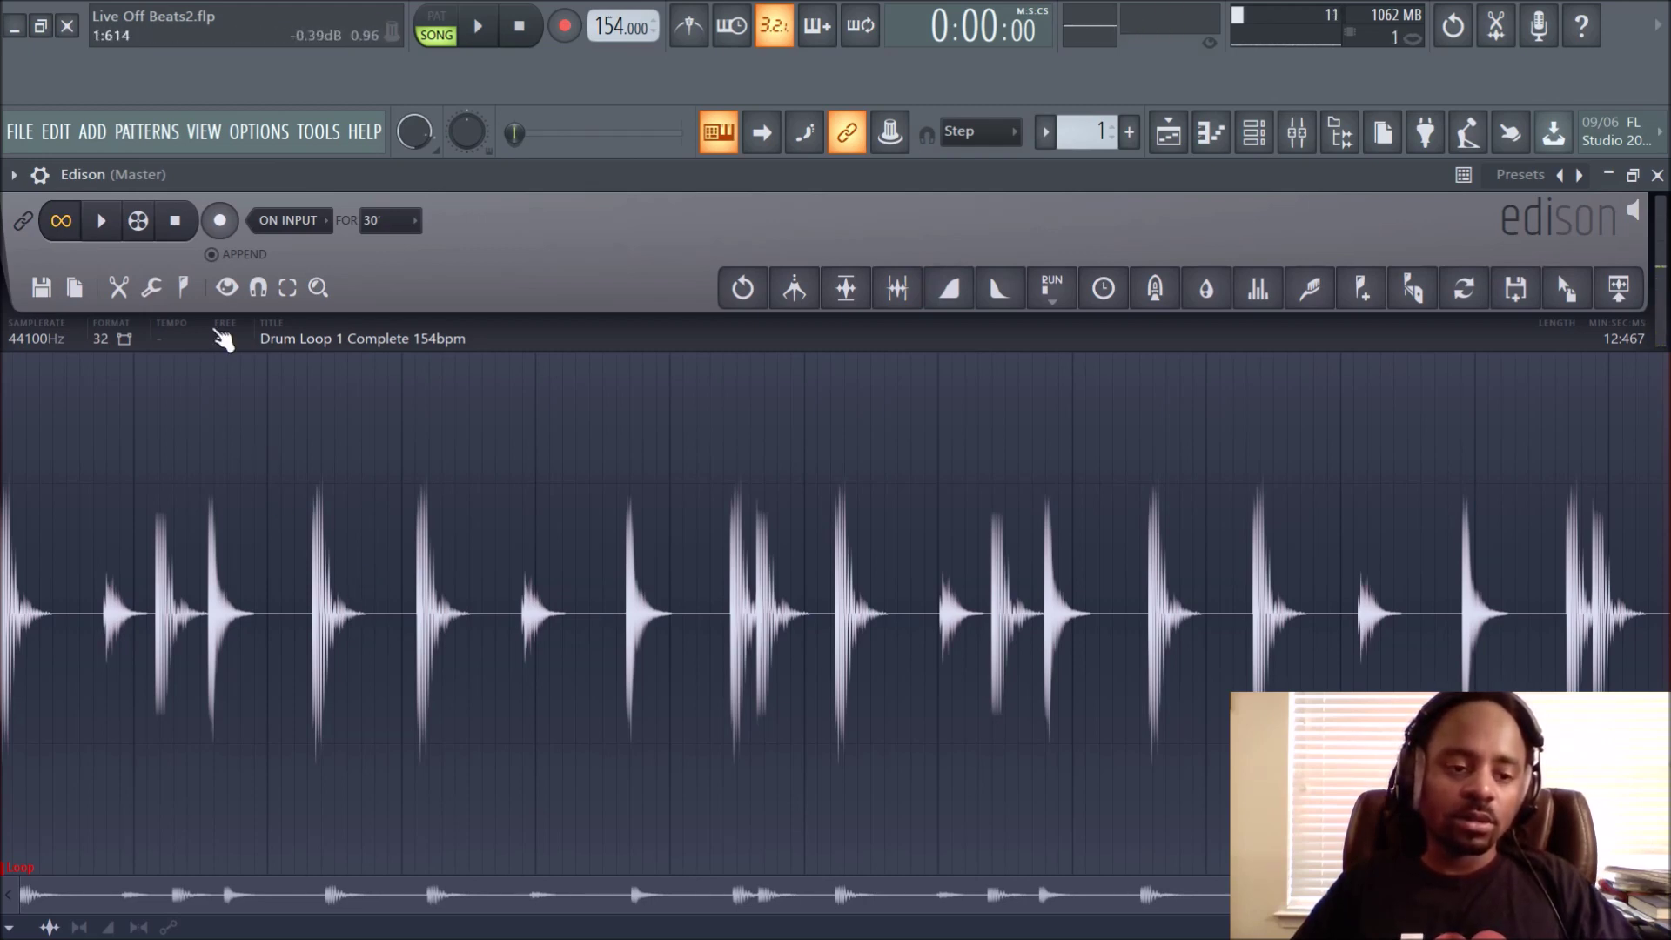
# Normalize the drum loop to full level, checking the spectrogram view before and after, ending on waveform
pyautogui.press('s')
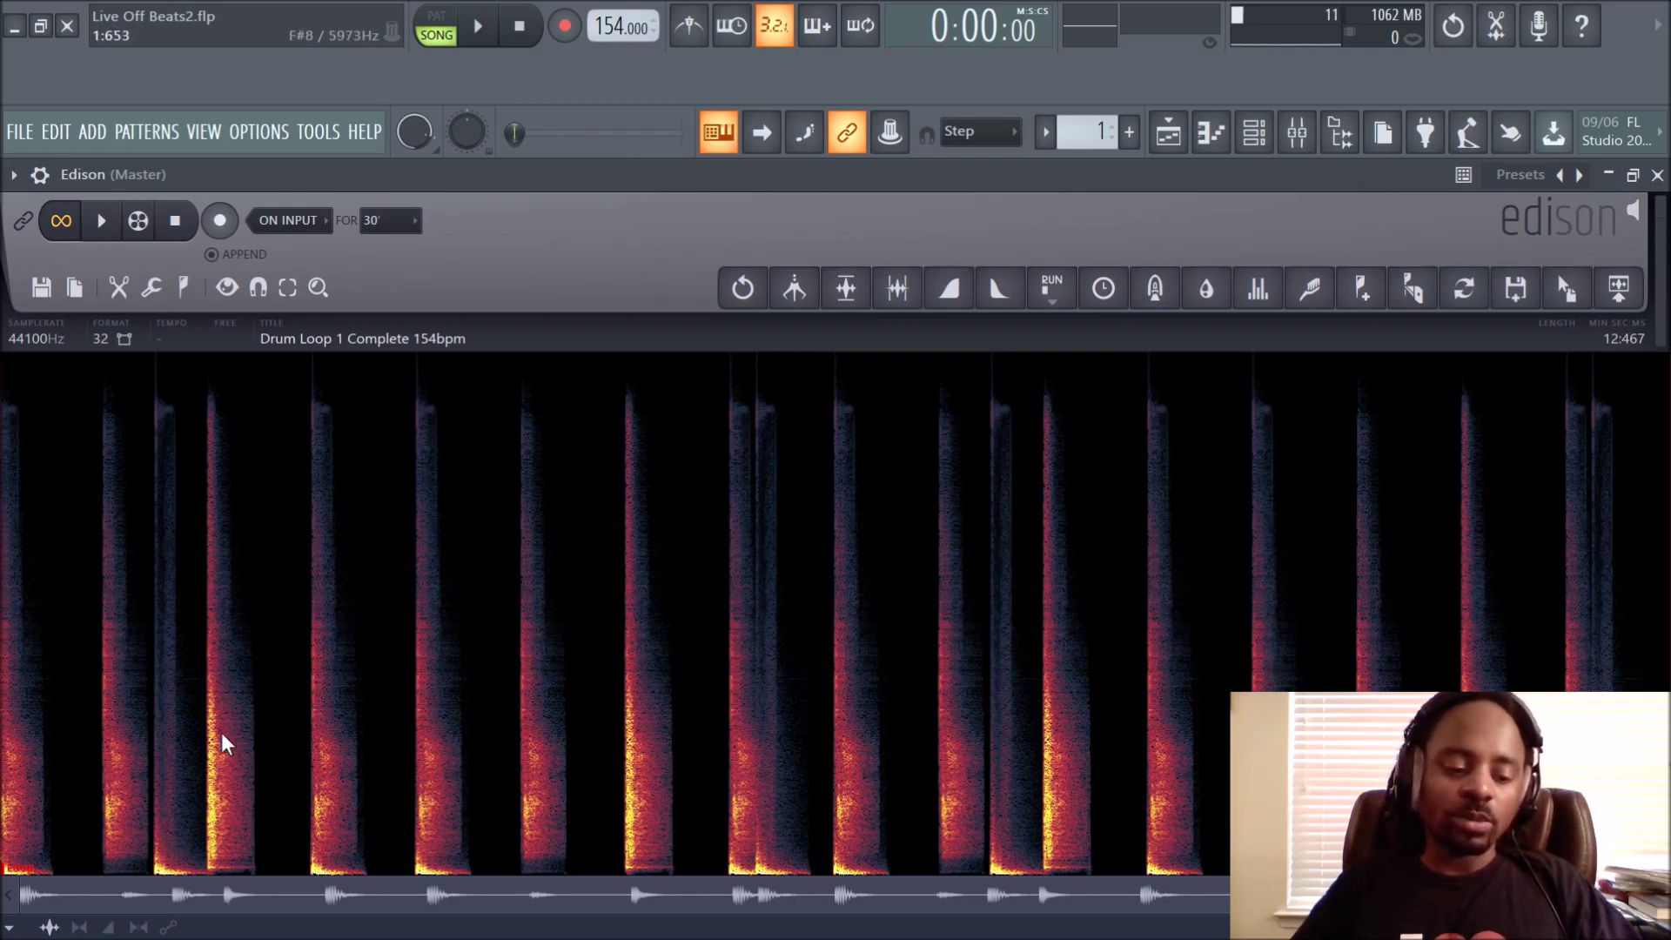
pyautogui.press('Tab')
pyautogui.press('Tab')
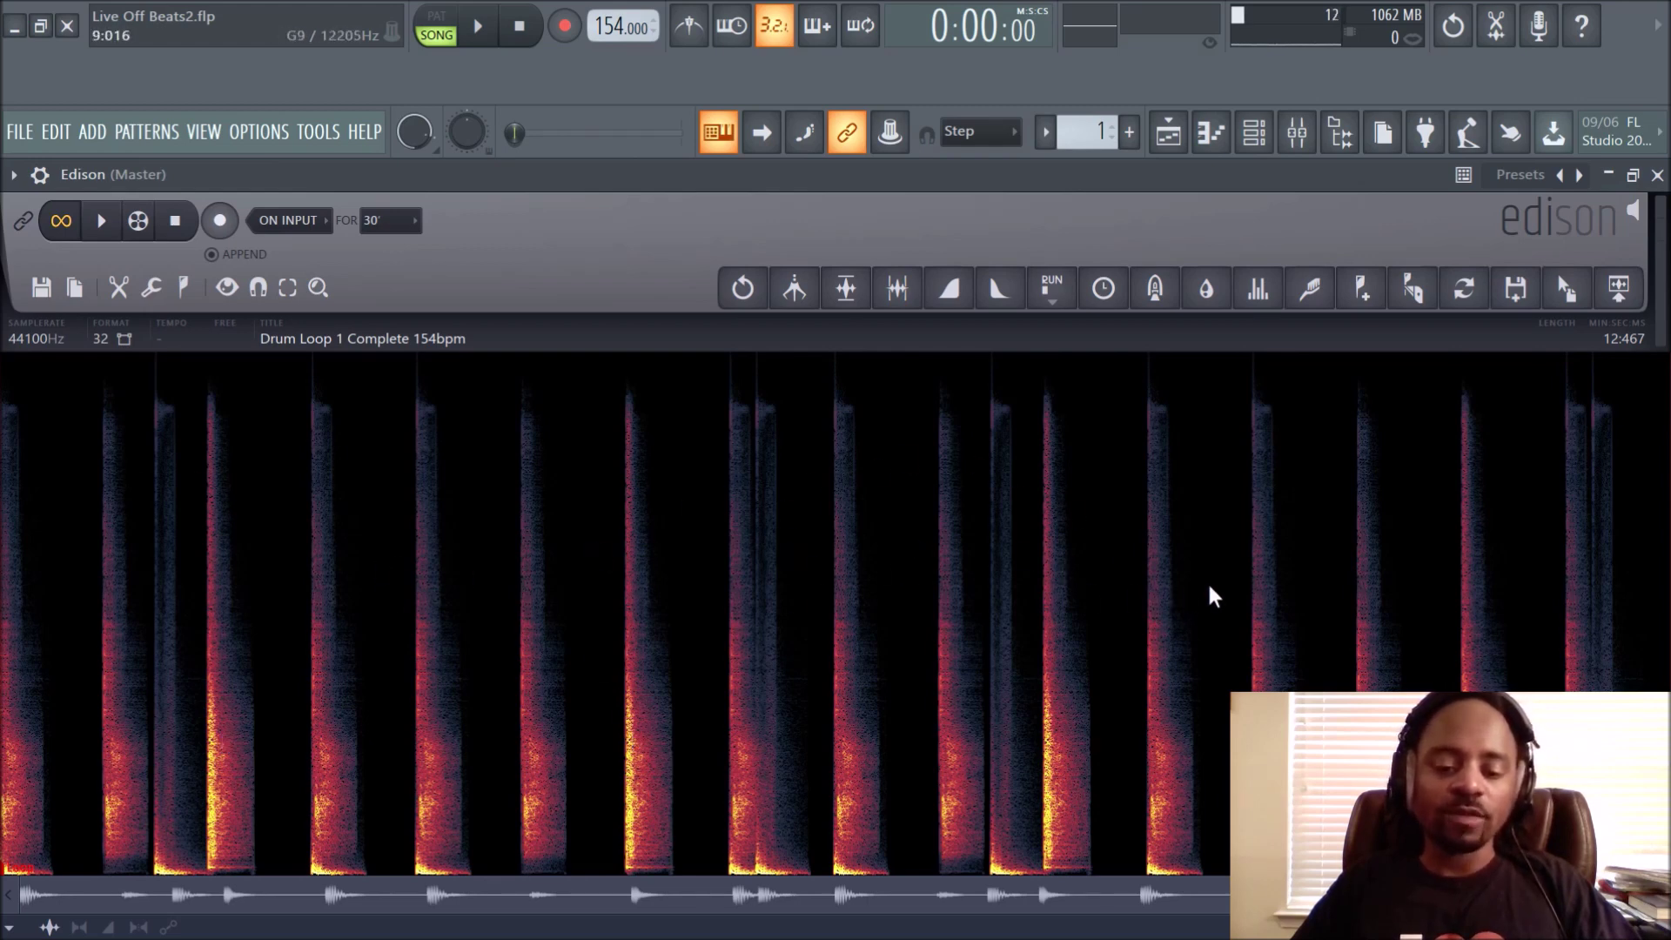
pyautogui.press('Tab')
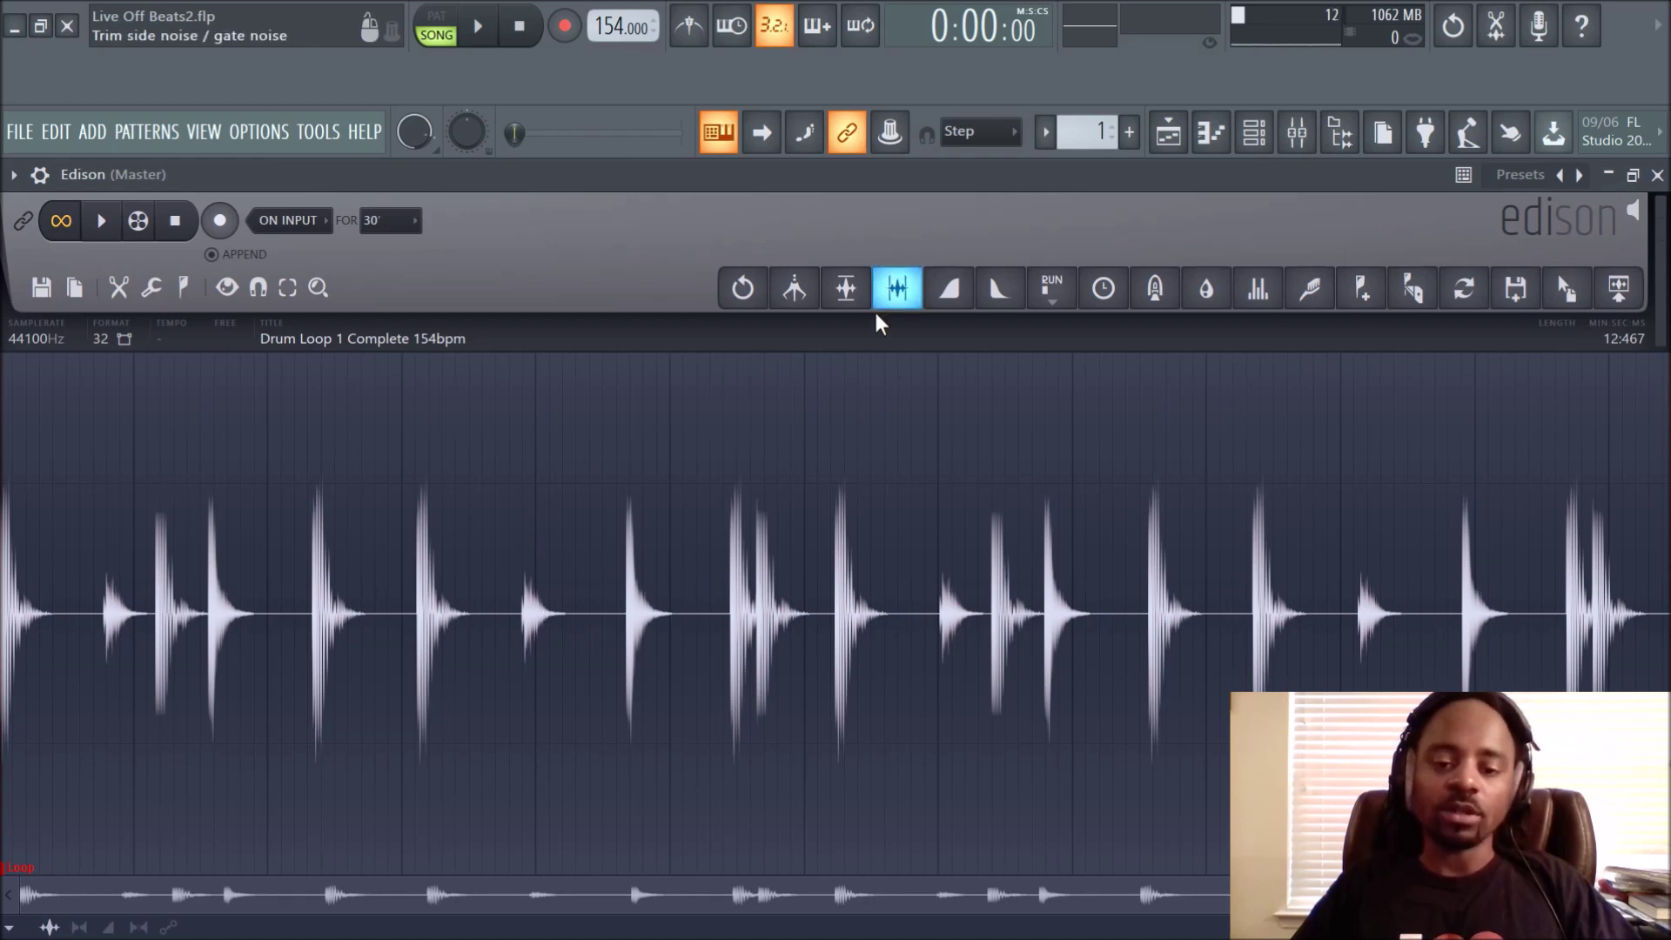
pyautogui.click(848, 295)
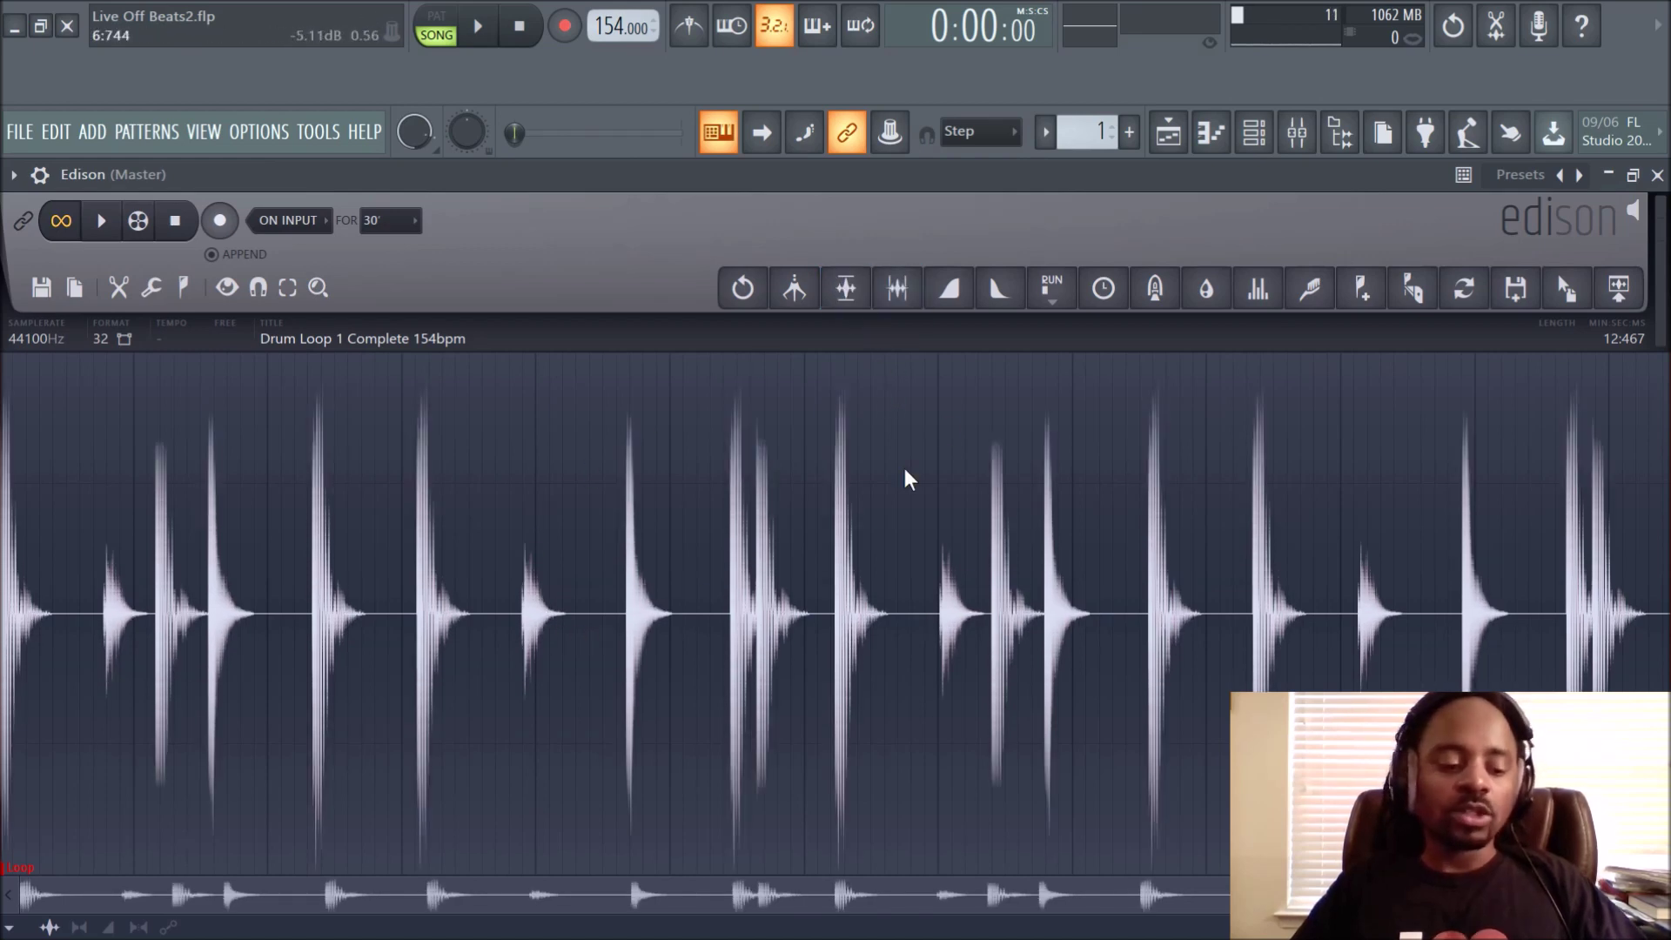
pyautogui.press('Tab')
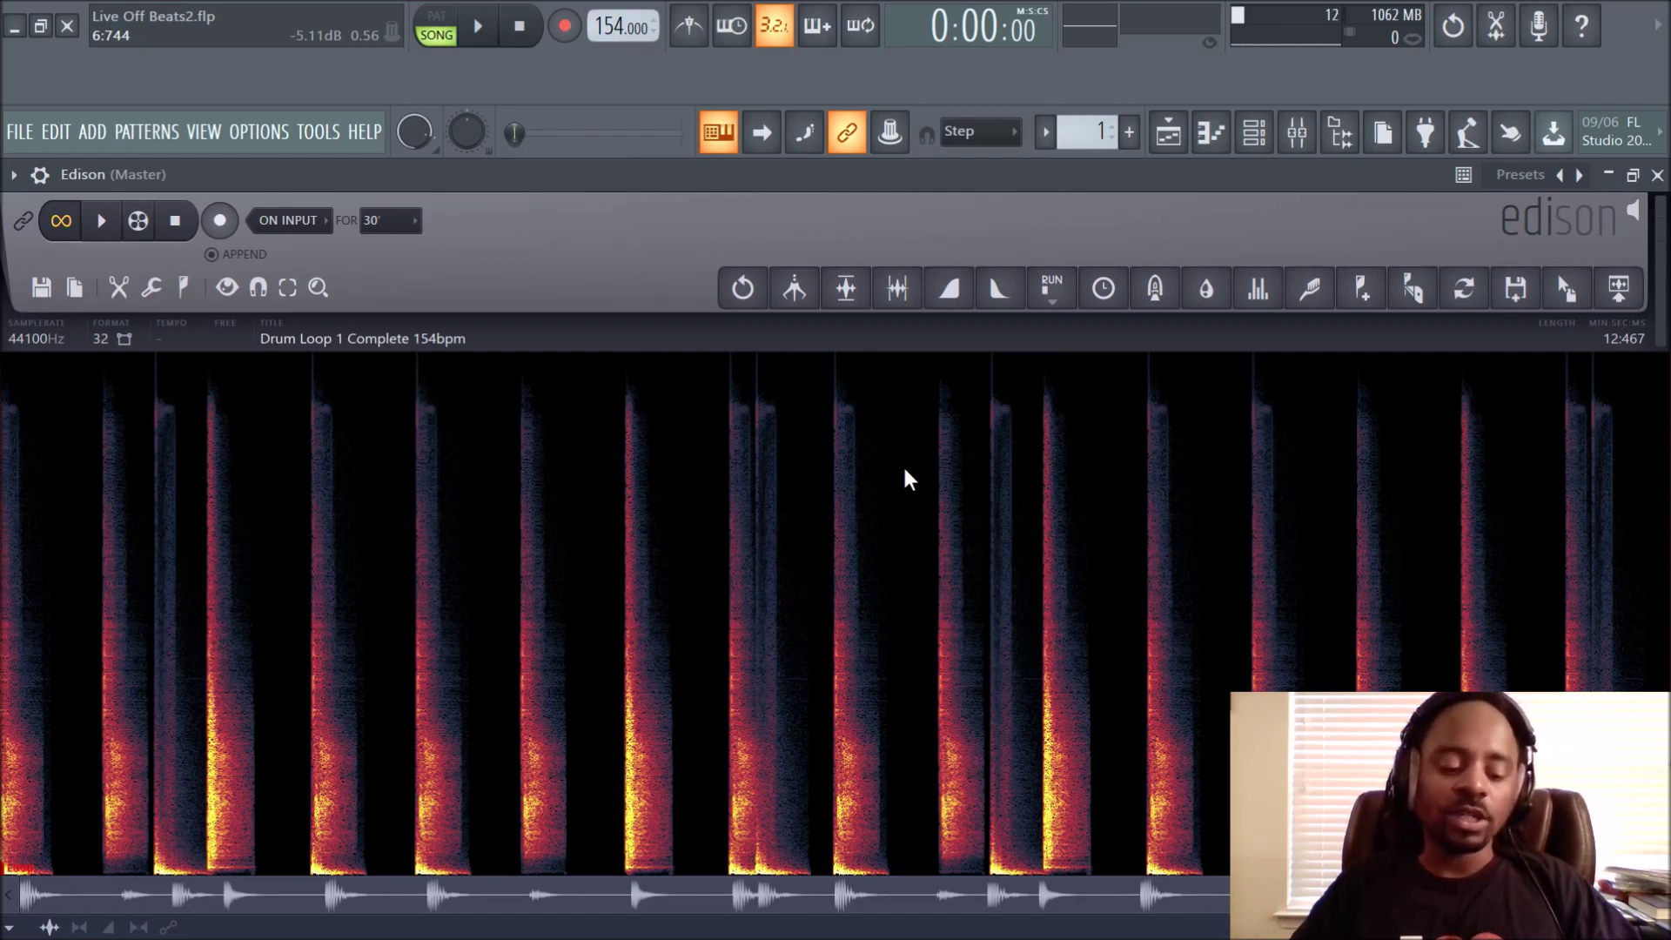
pyautogui.press('Tab')
pyautogui.press('Tab')
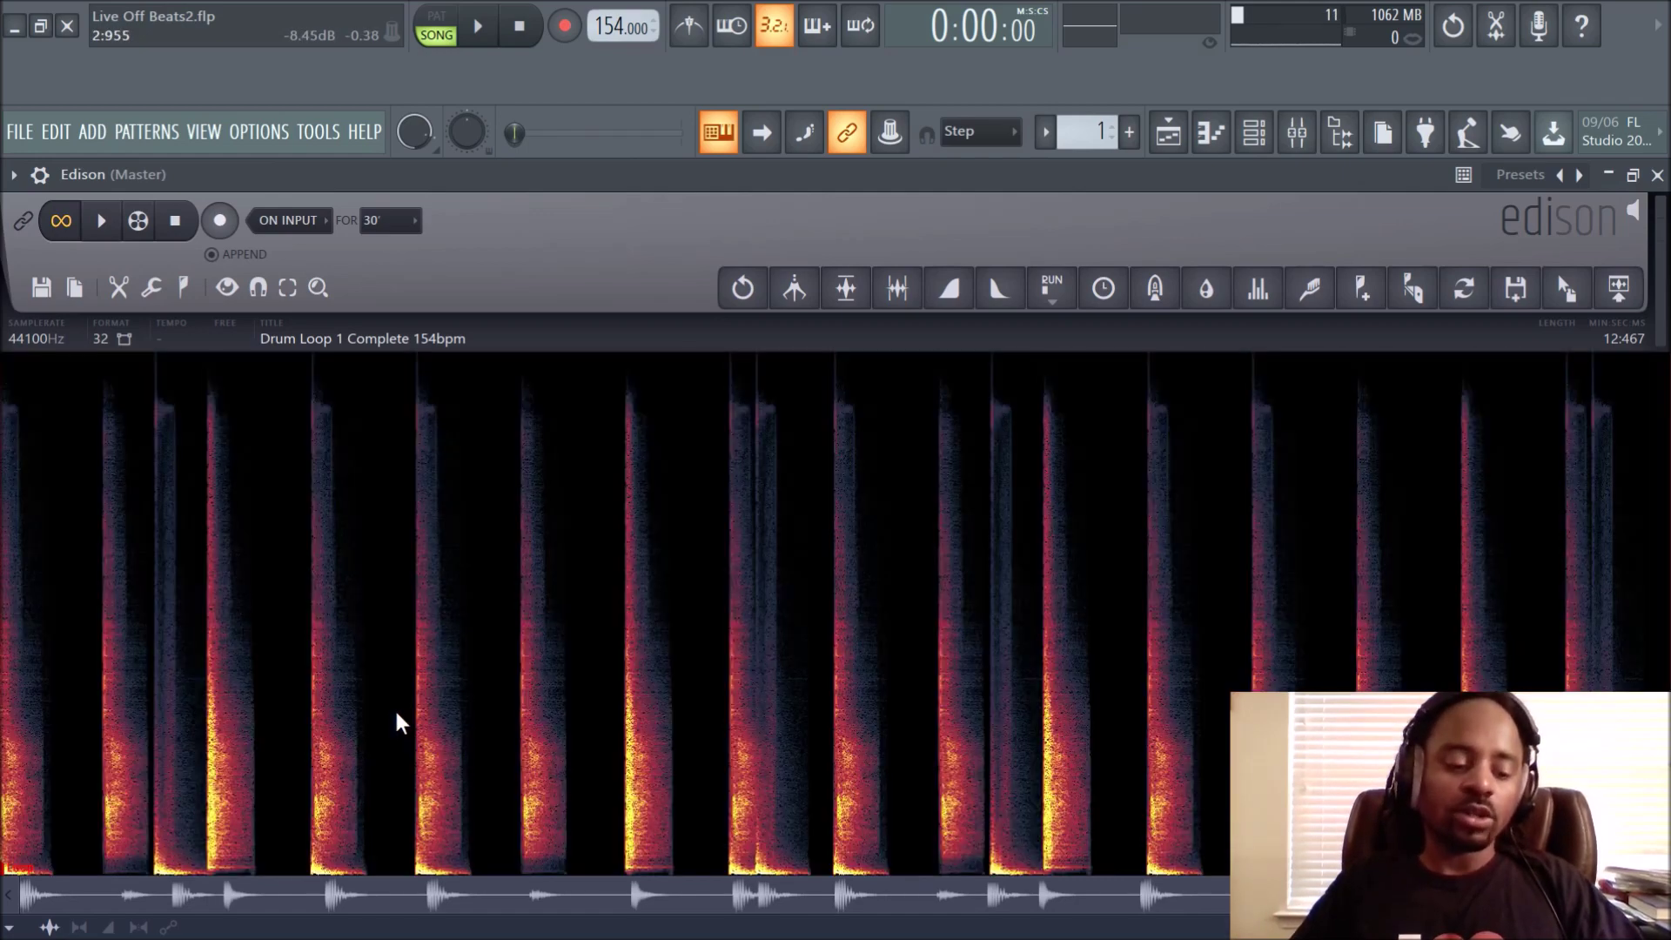
pyautogui.press('Tab')
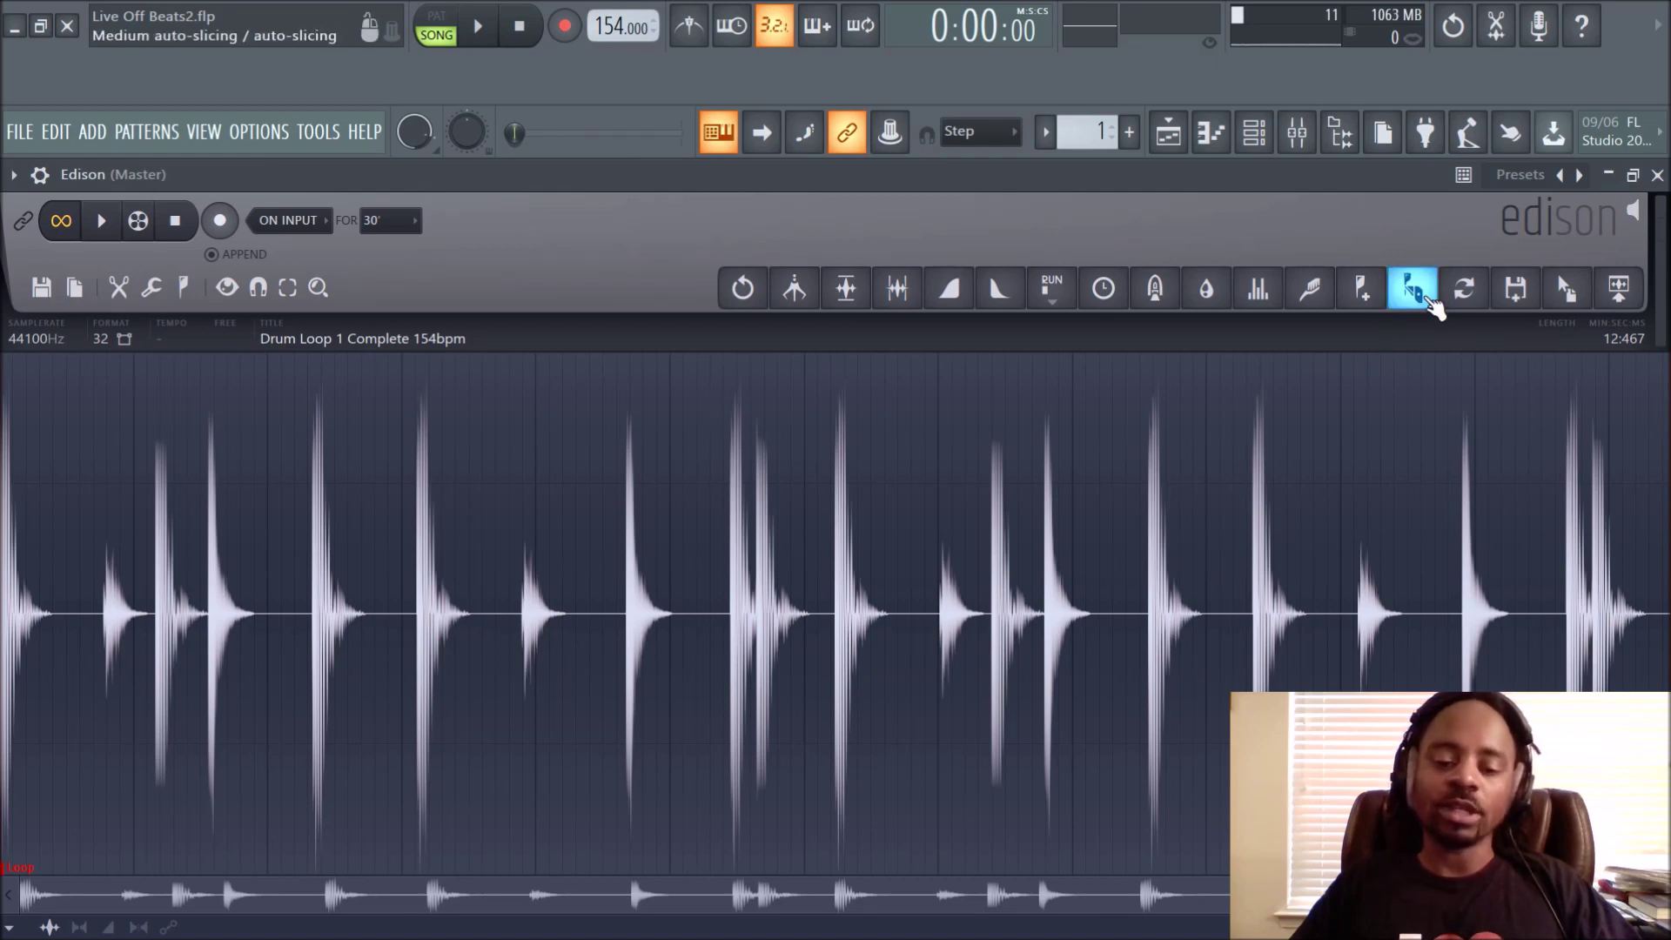
# Auto-slice the loop at each drum hit and scroll through the numbered slice markers
pyautogui.click(1428, 299)
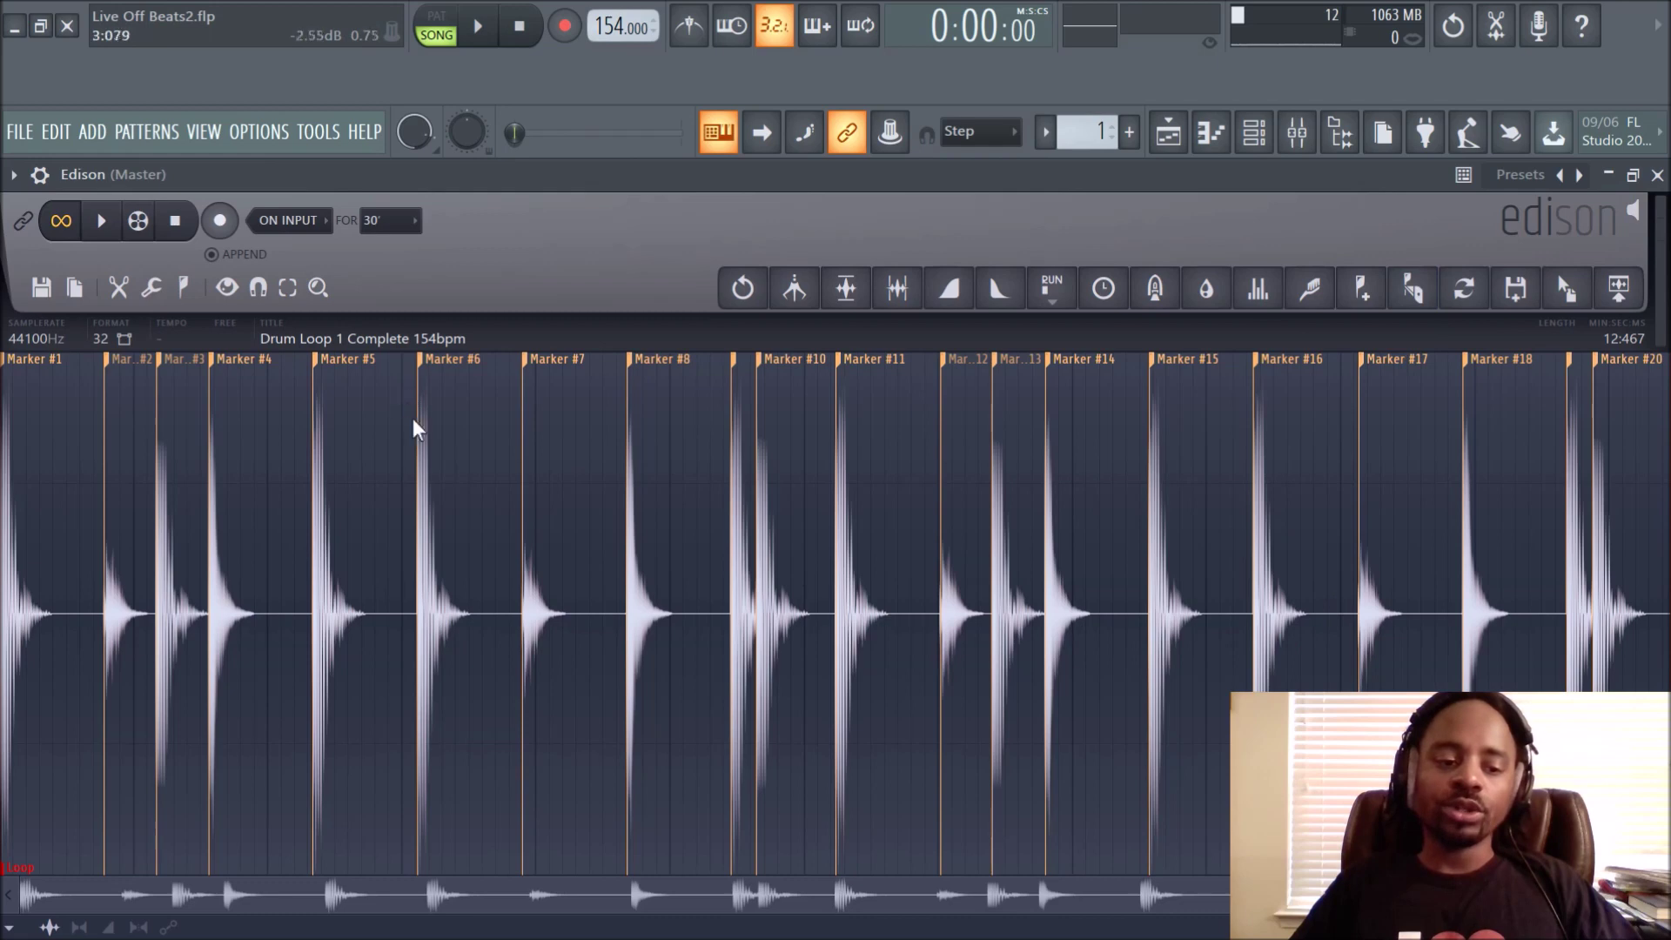
pyautogui.scroll(5, 325, 462)
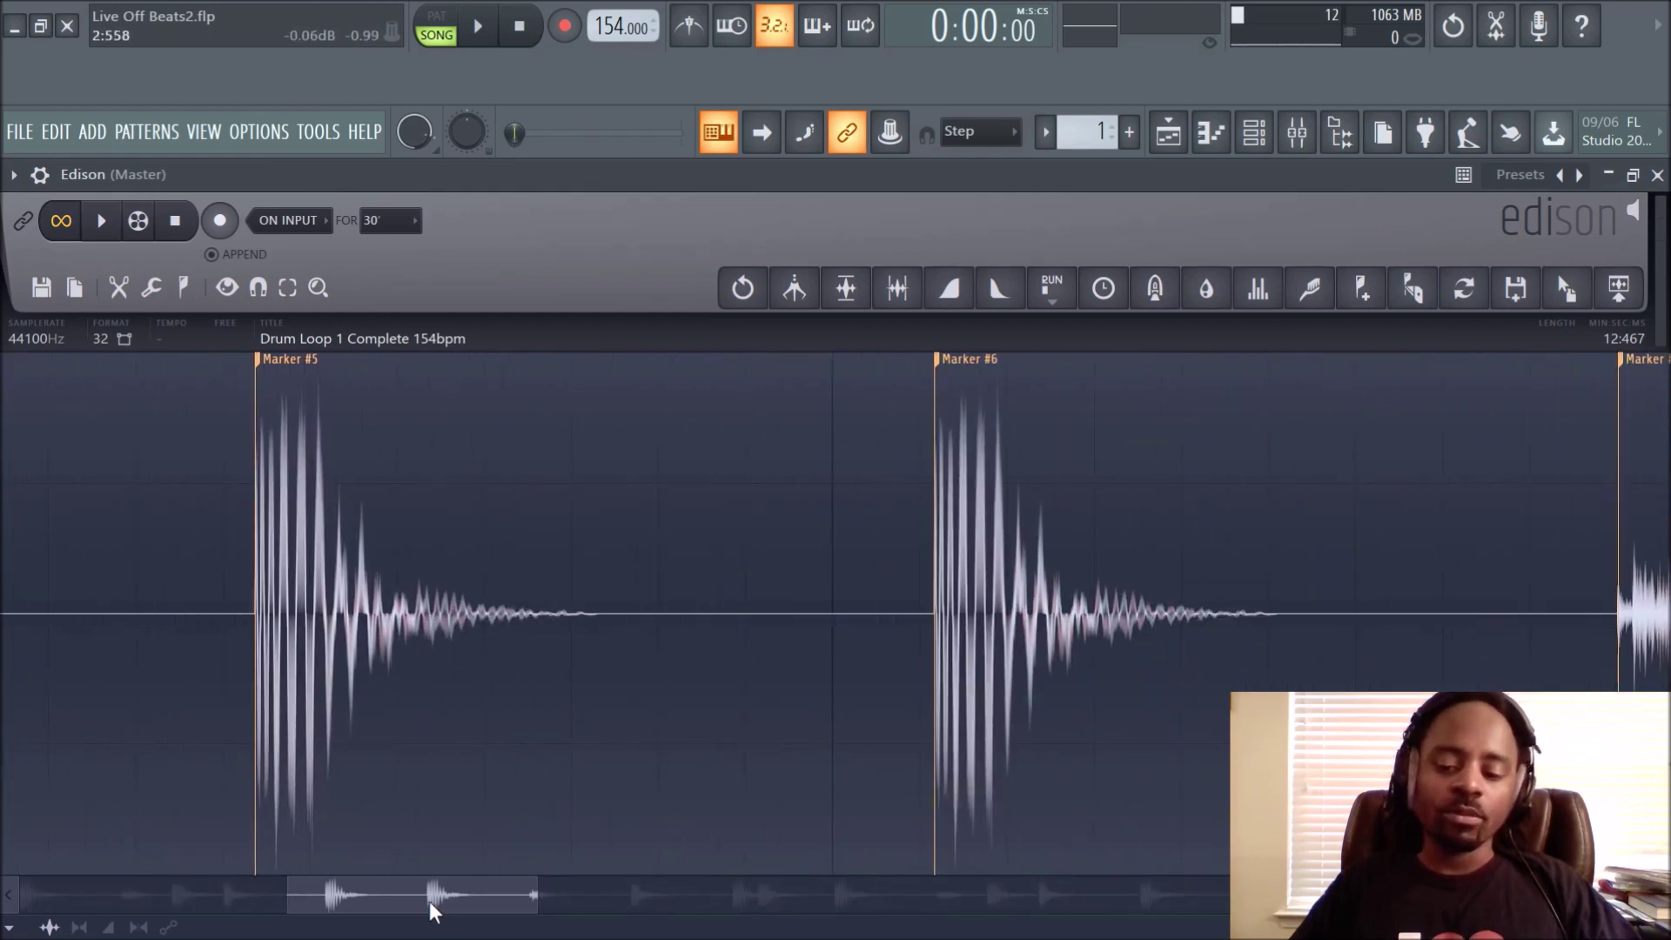
pyautogui.moveTo(430, 911); pyautogui.dragTo(148, 905)
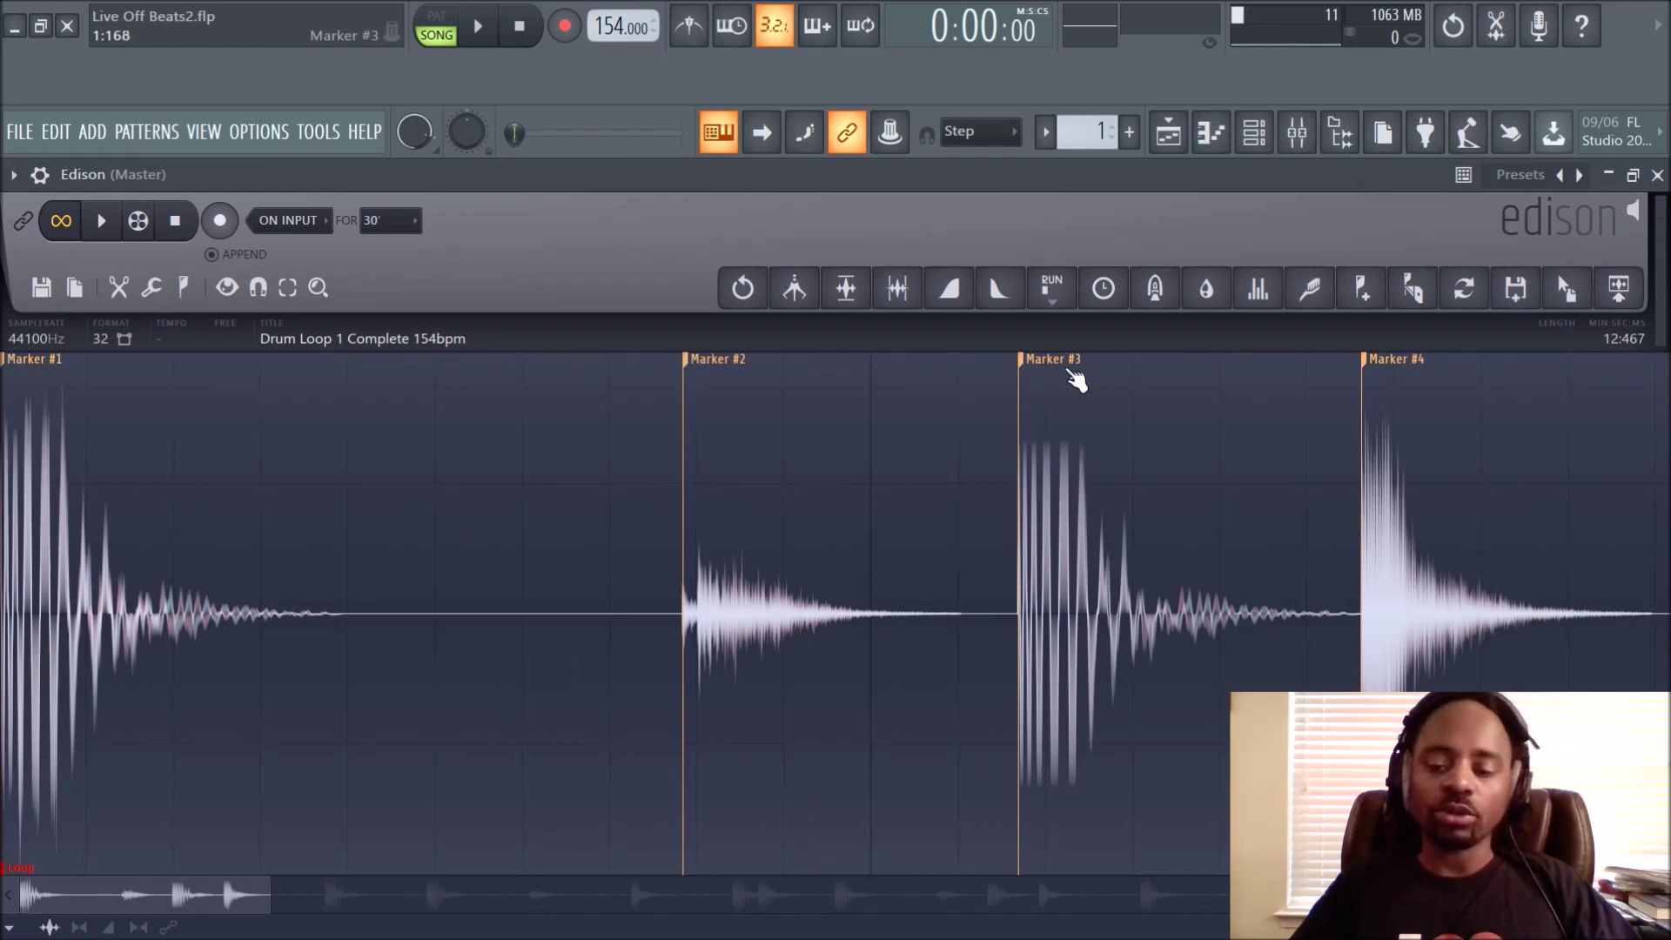
pyautogui.scroll(-2, 1379, 392)
pyautogui.scroll(-1, 1358, 396)
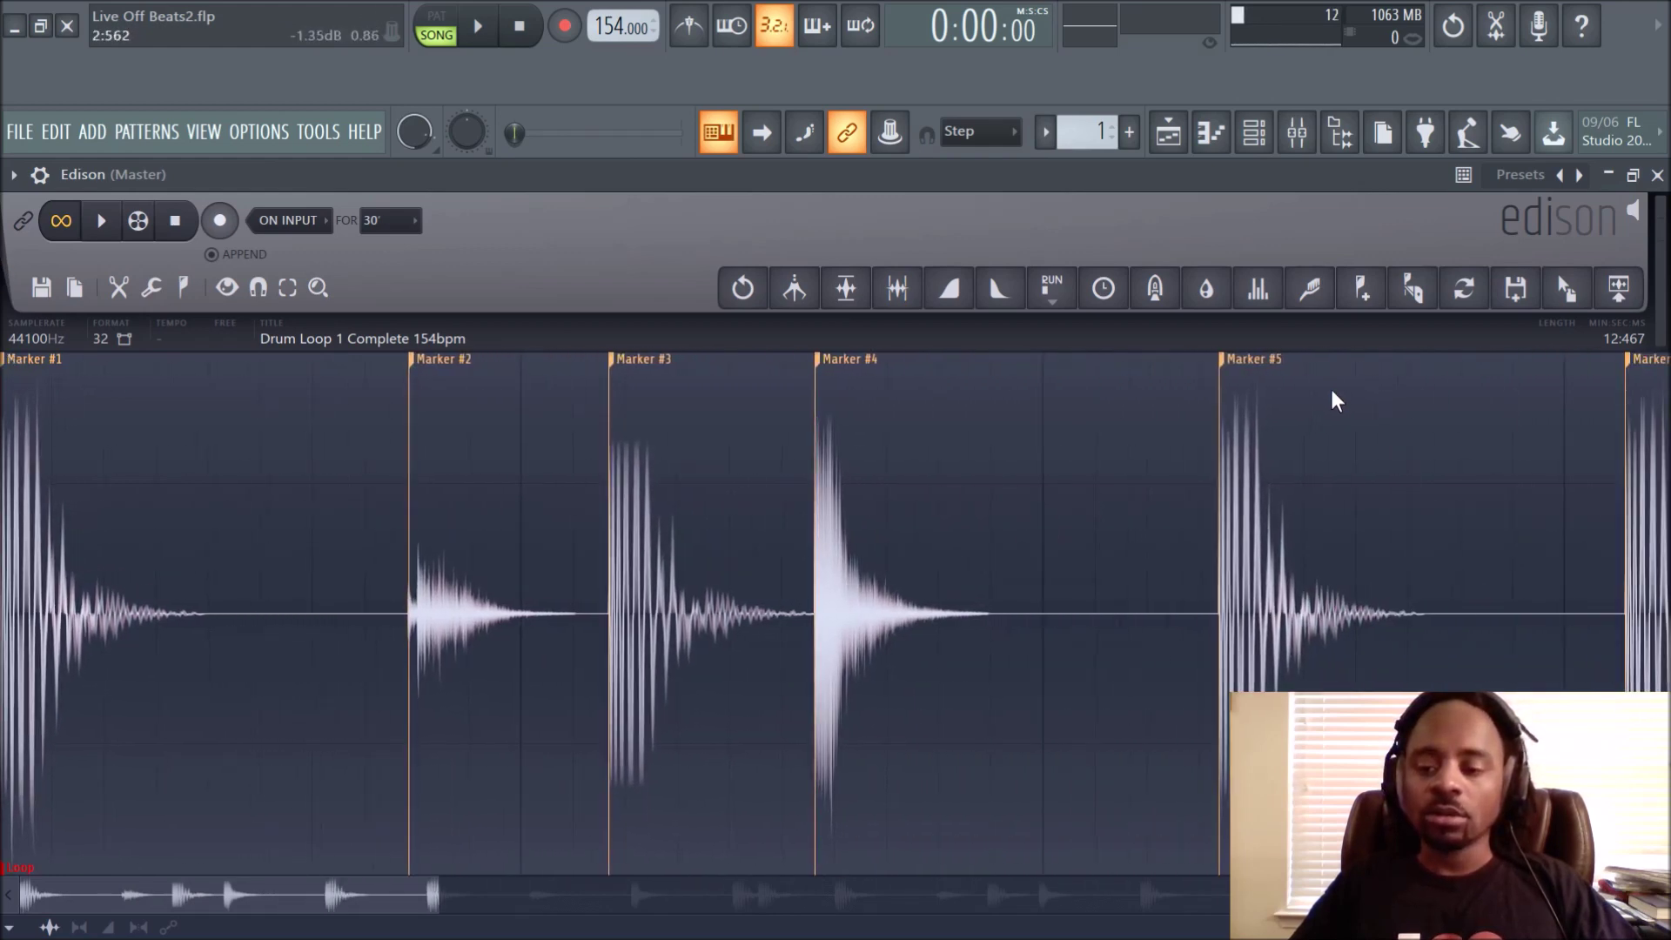
pyautogui.scroll(-1, 1240, 376)
pyautogui.scroll(-1, 1279, 378)
pyautogui.scroll(-2, 1209, 376)
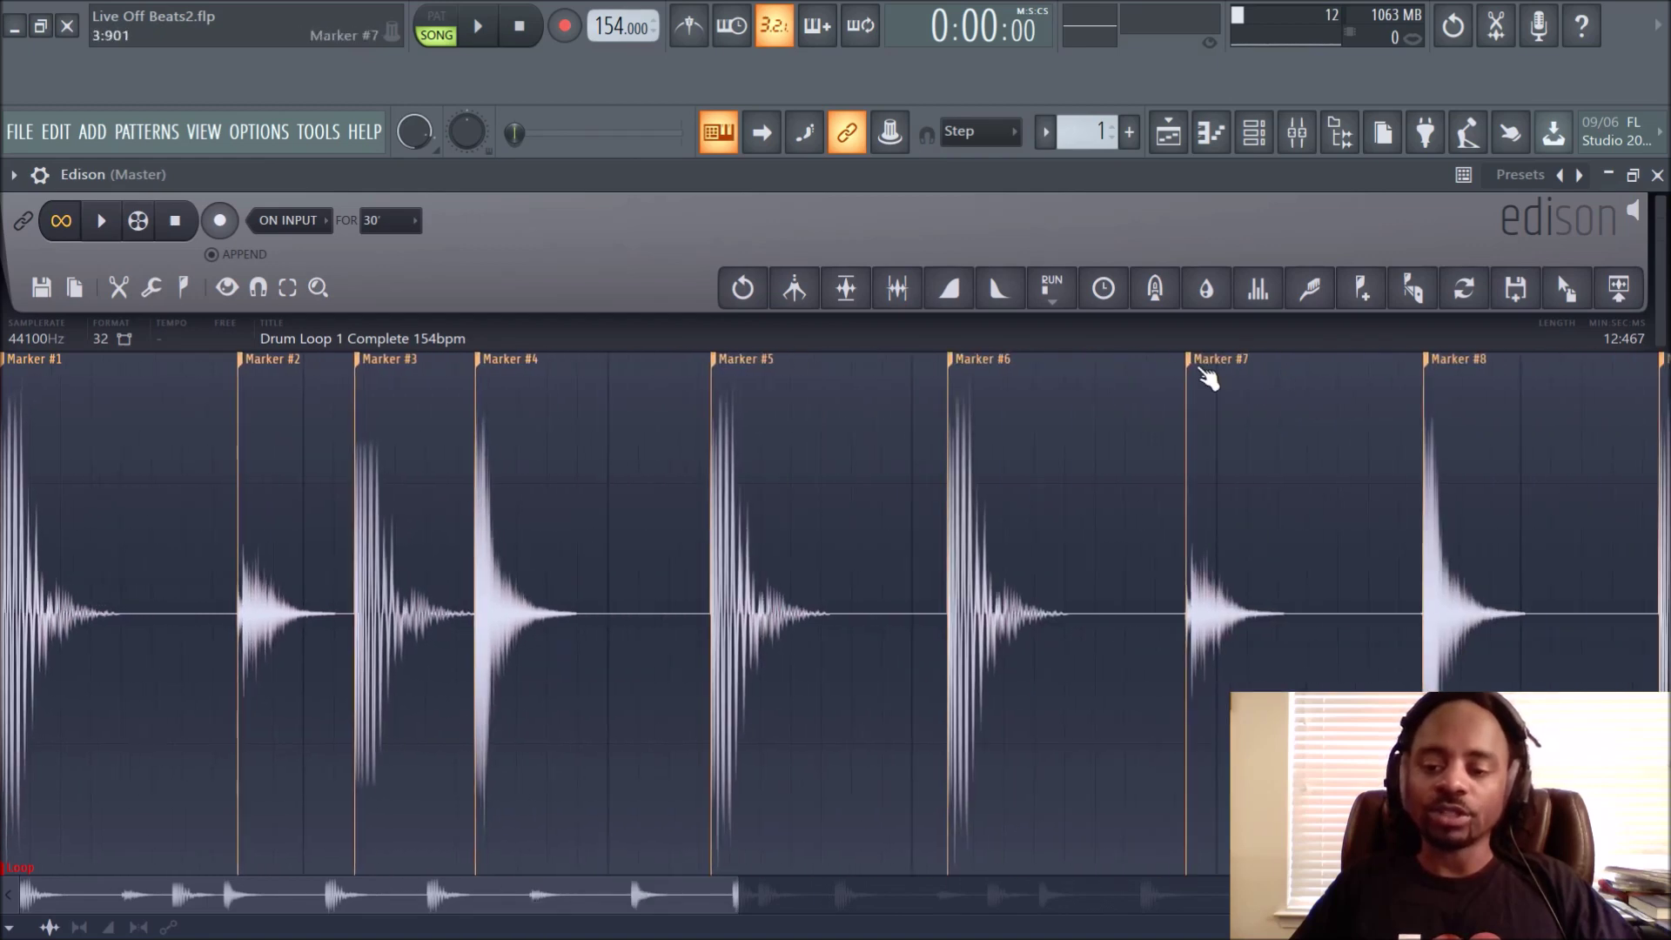
pyautogui.scroll(4, 905, 440)
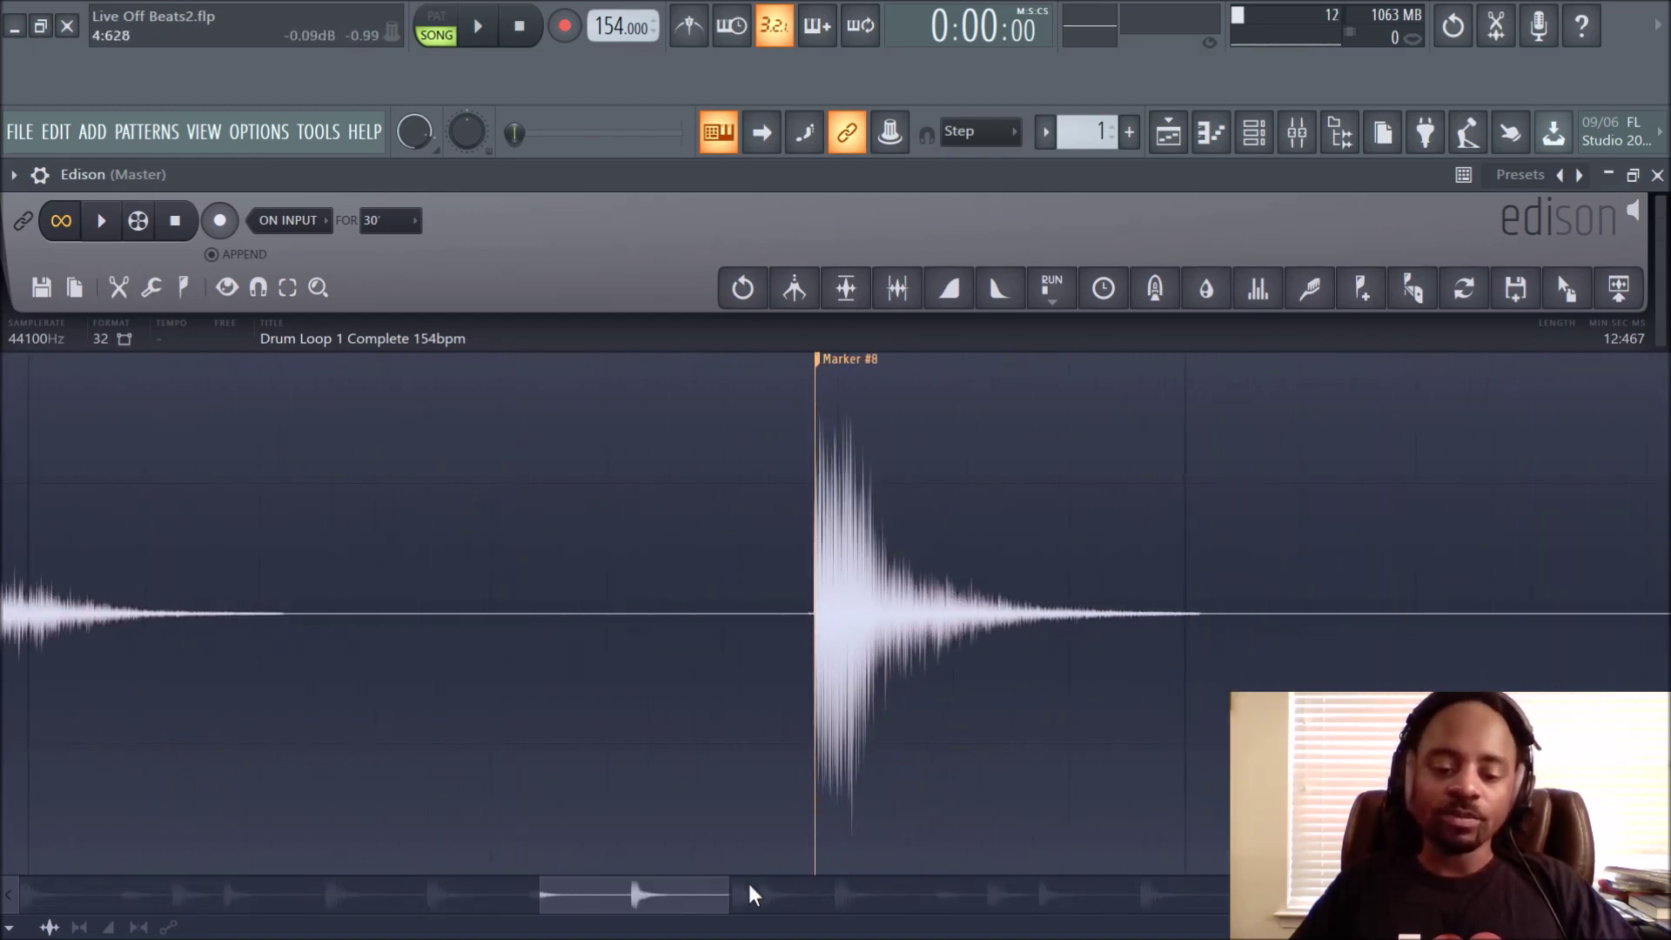
pyautogui.moveTo(634, 895)
pyautogui.mouseDown()
pyautogui.moveTo(131, 870)
pyautogui.moveTo(168, 896)
pyautogui.moveTo(560, 895)
pyautogui.moveTo(939, 685)
pyautogui.moveTo(564, 866)
pyautogui.moveTo(597, 907)
pyautogui.moveTo(763, 905)
pyautogui.mouseUp()
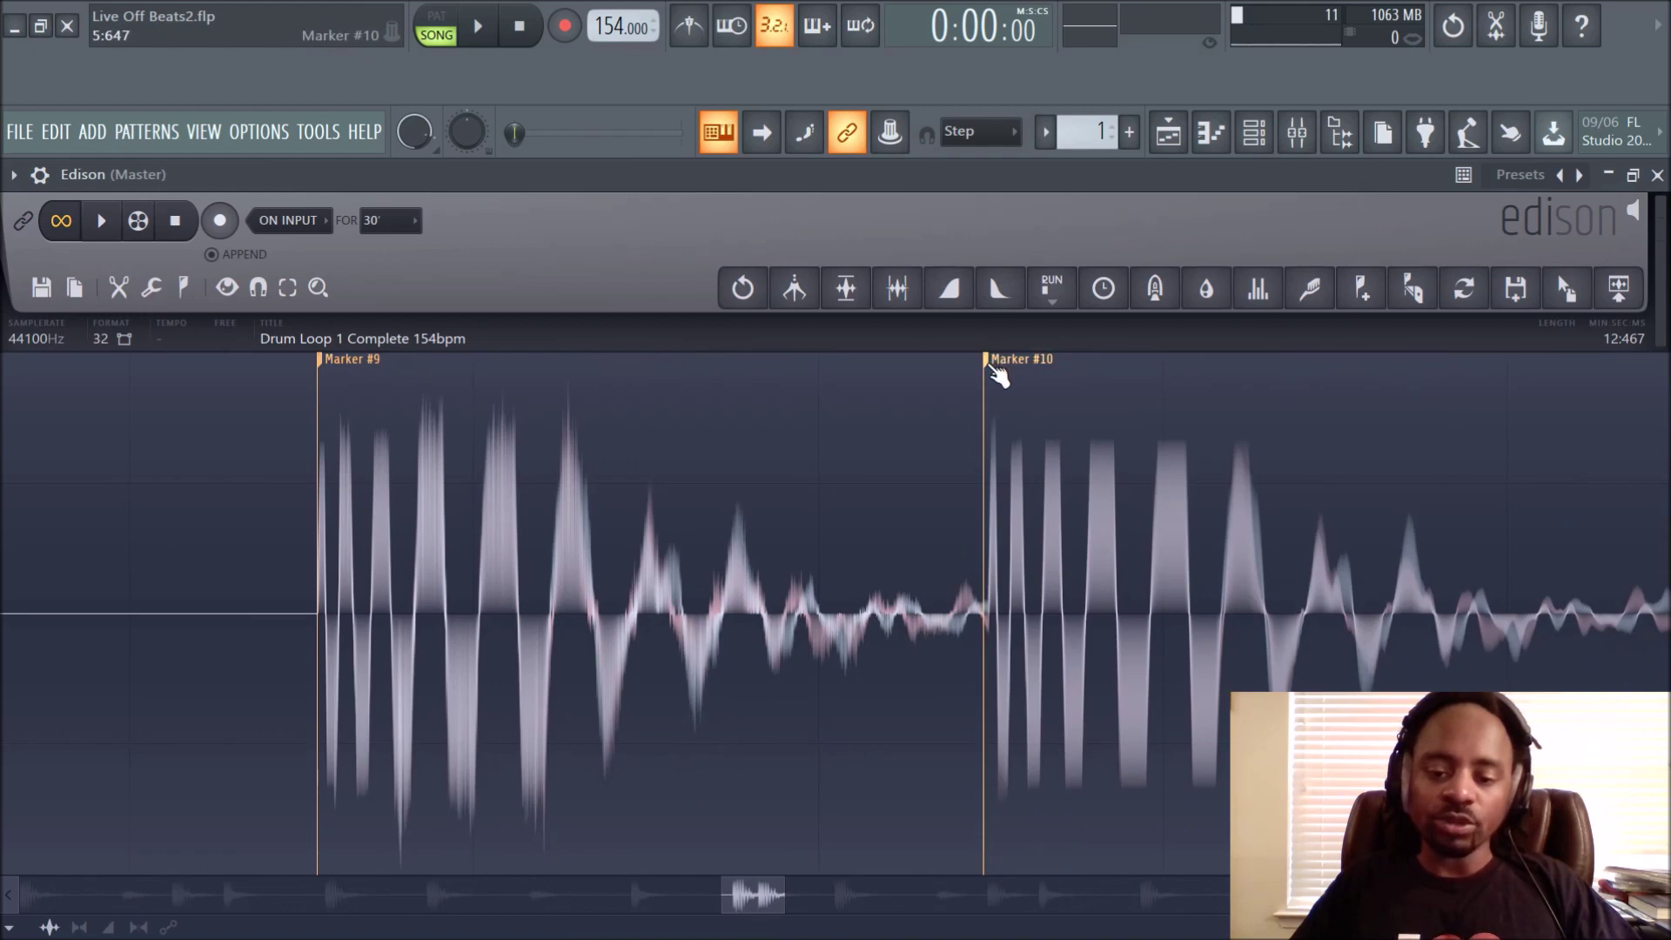
# Nudge Marker #10 slightly later onto its hit, then zoom back out to the whole loop
pyautogui.moveTo(999, 374); pyautogui.dragTo(1006, 376)
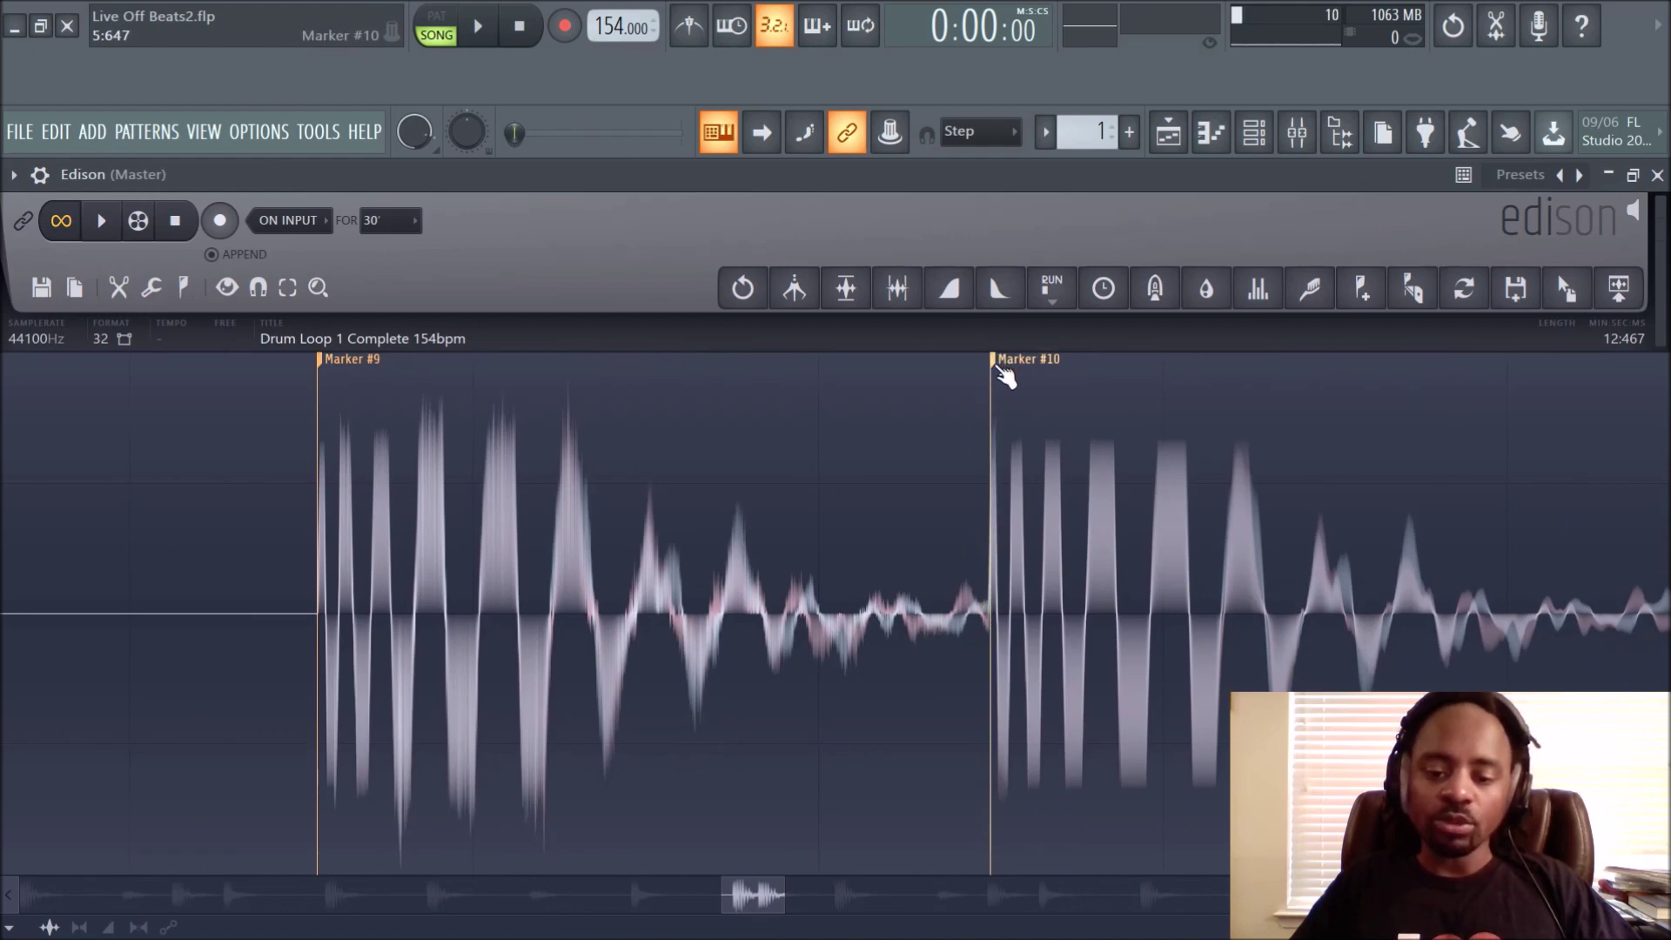
pyautogui.scroll(3, 1103, 548)
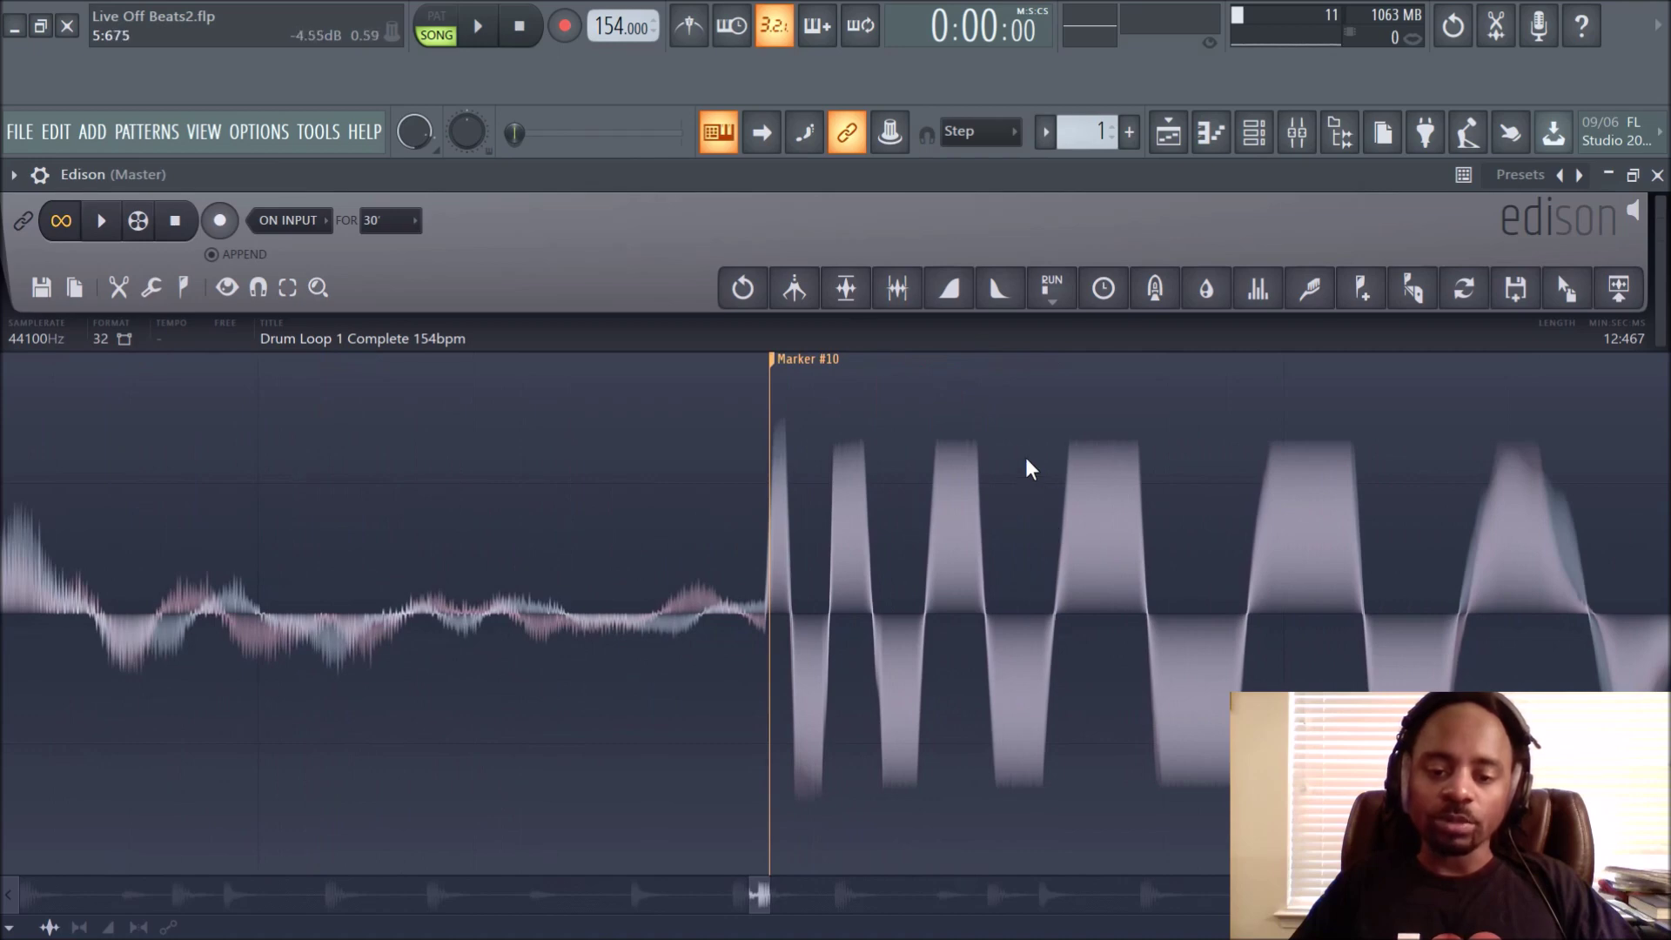
pyautogui.scroll(-5, 1018, 467)
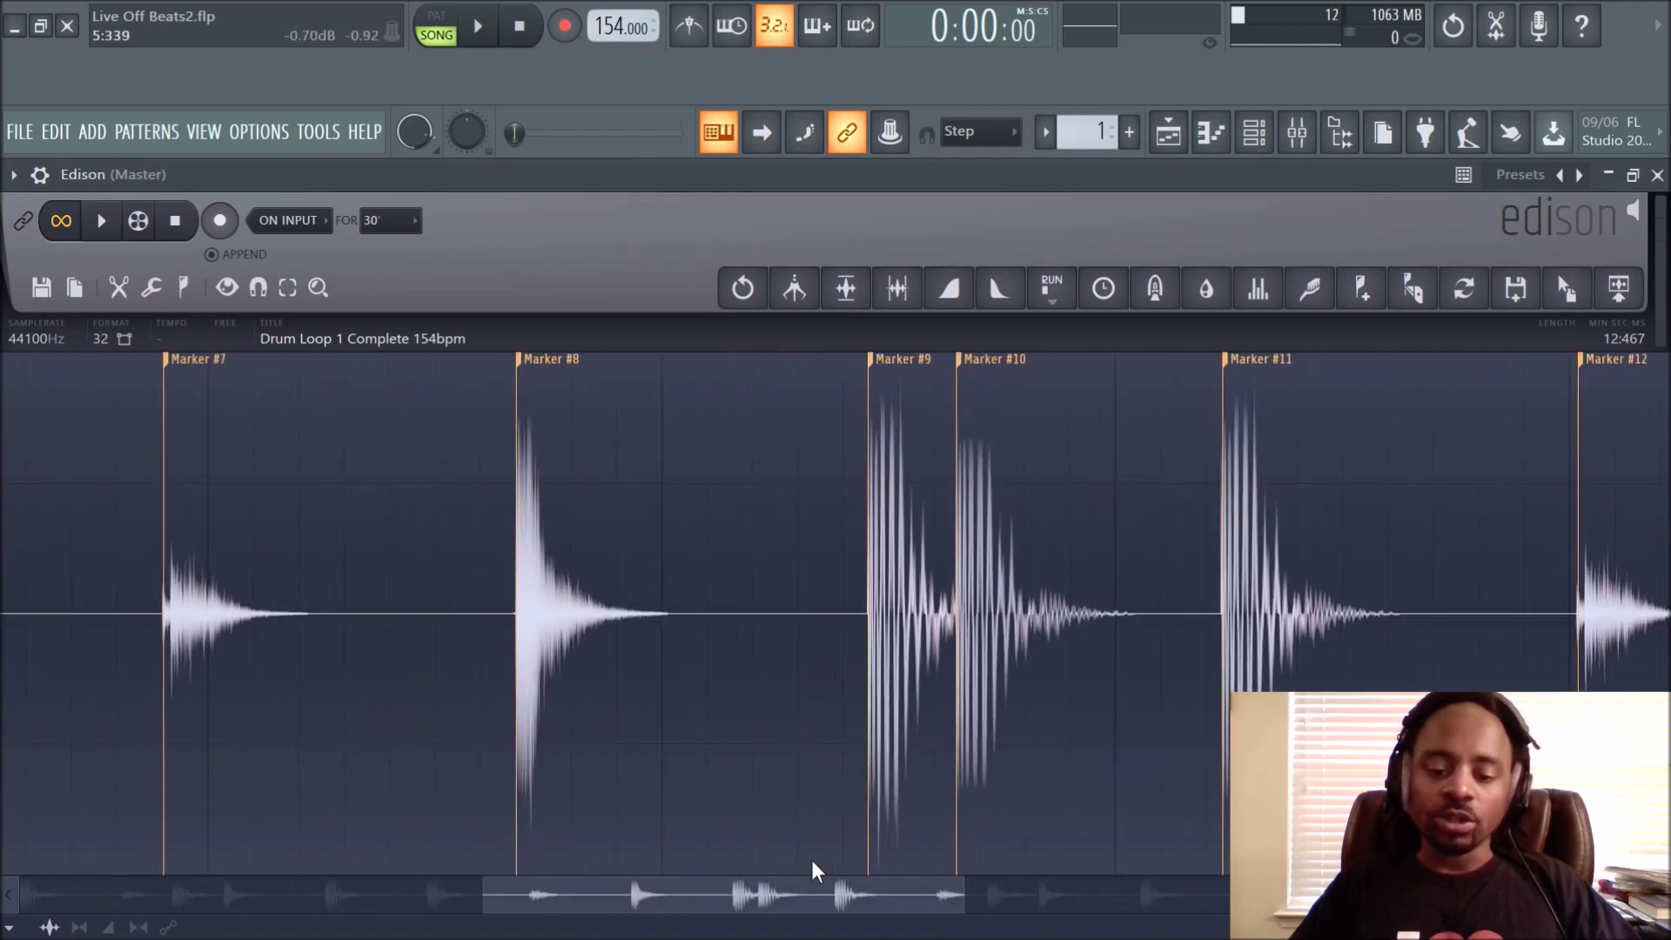
pyautogui.moveTo(800, 905); pyautogui.dragTo(1207, 862)
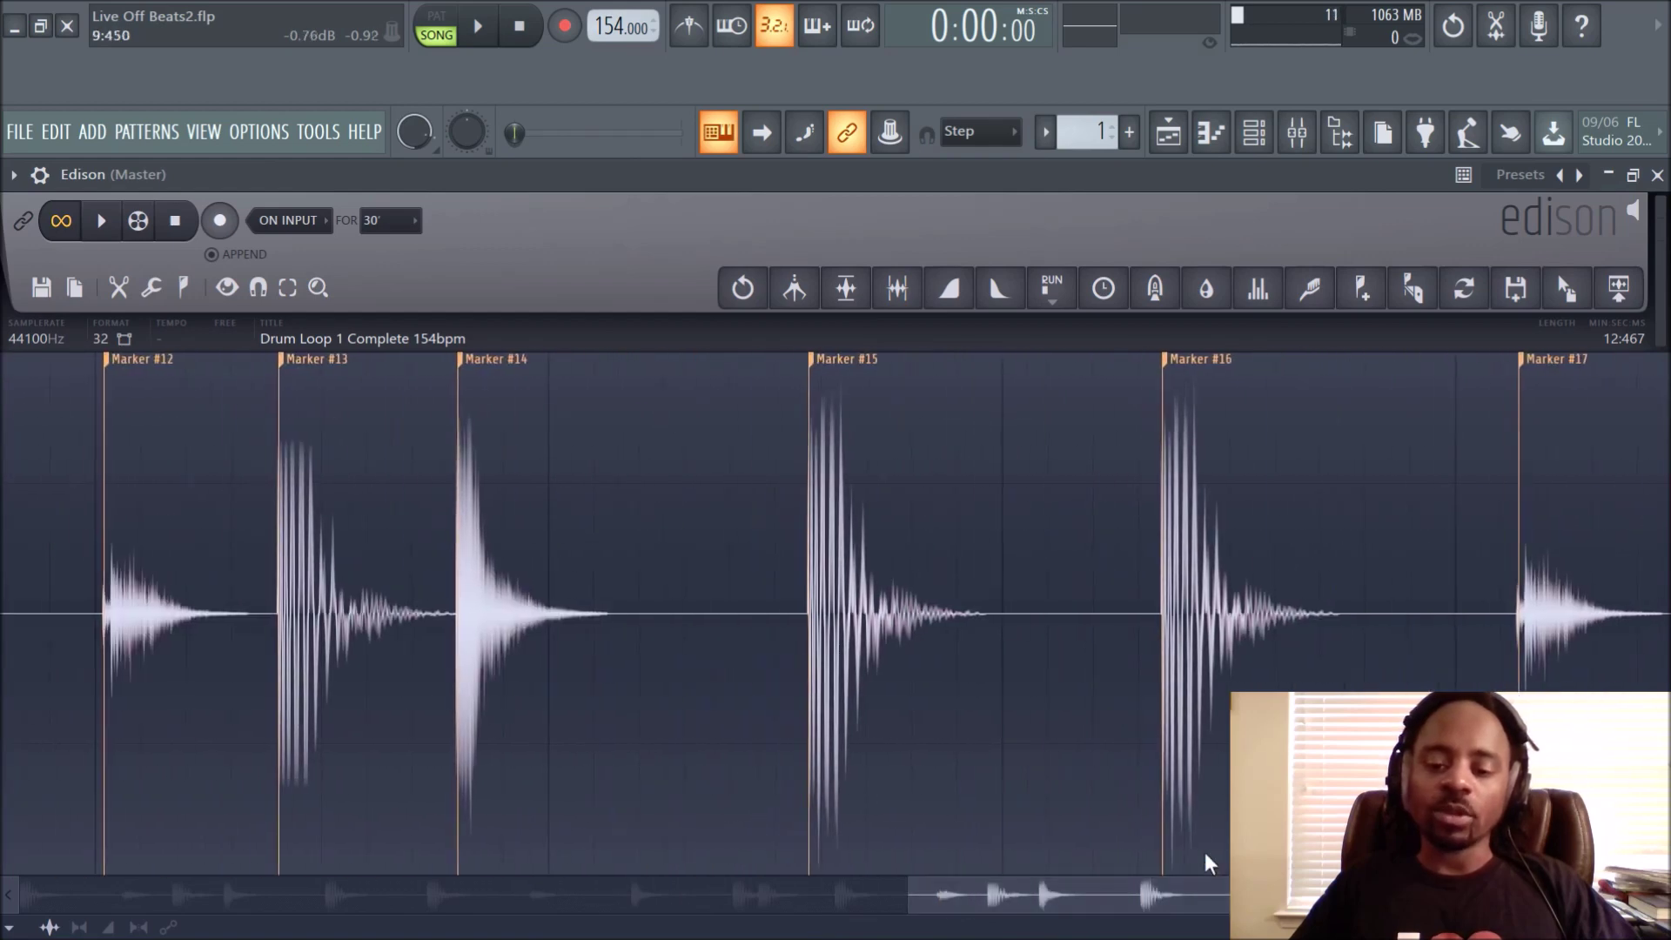
pyautogui.scroll(-5, 1207, 861)
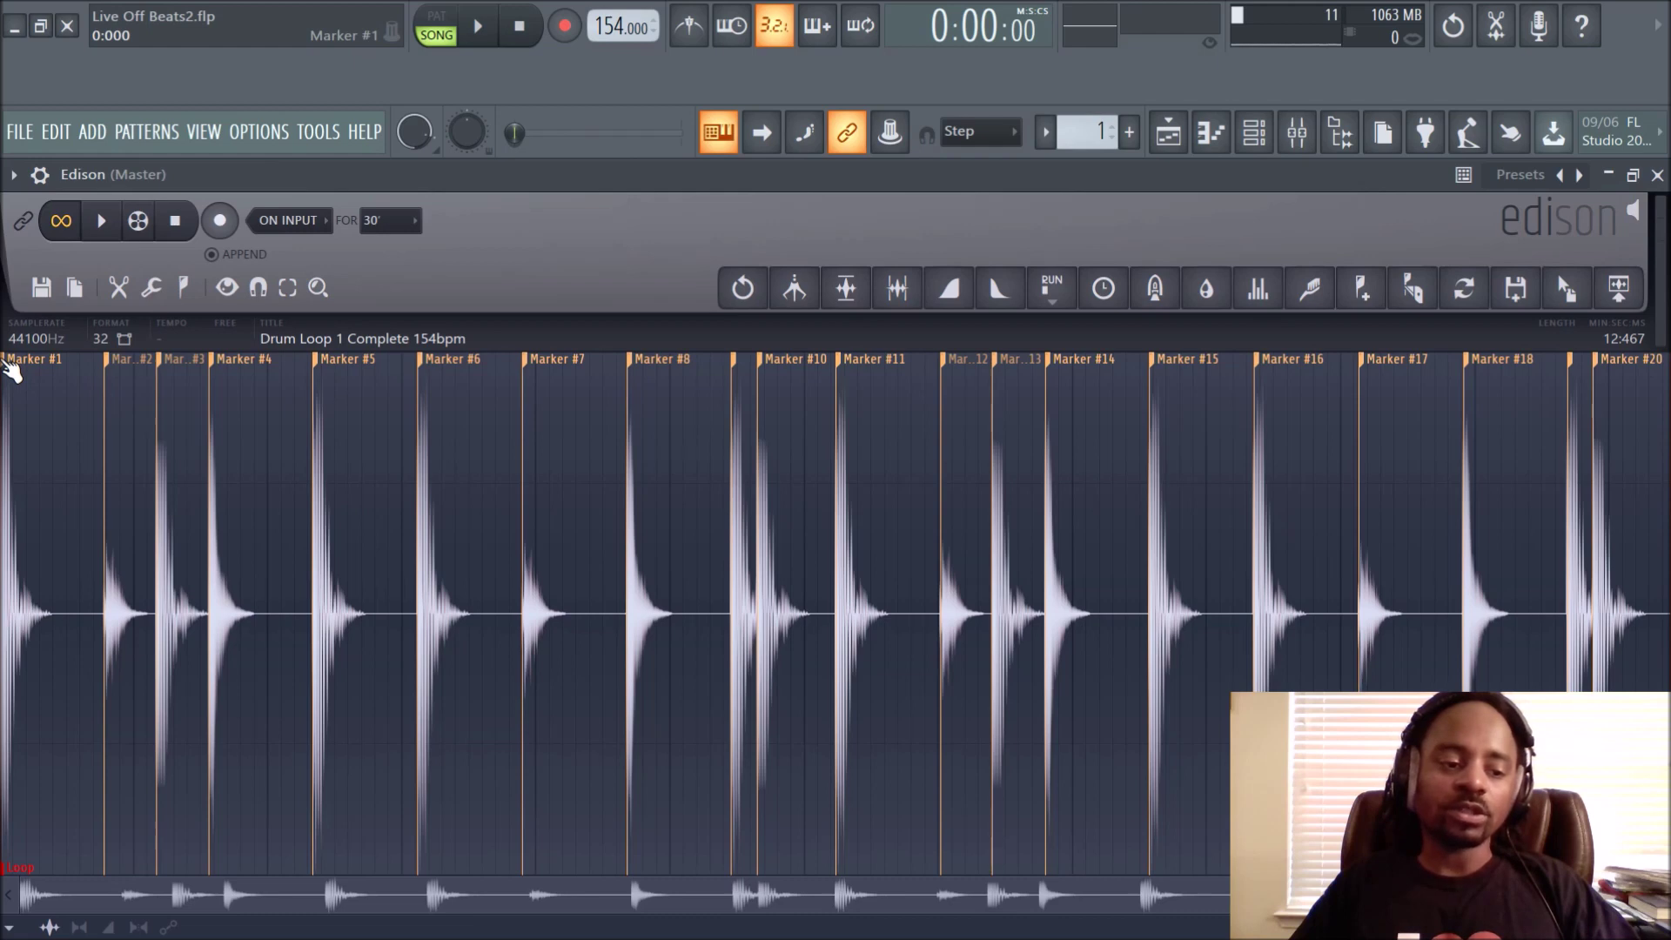
# Select and audition slices #1 through #4 one at a time, finishing on the Marker #4 slice
pyautogui.click(10, 366)
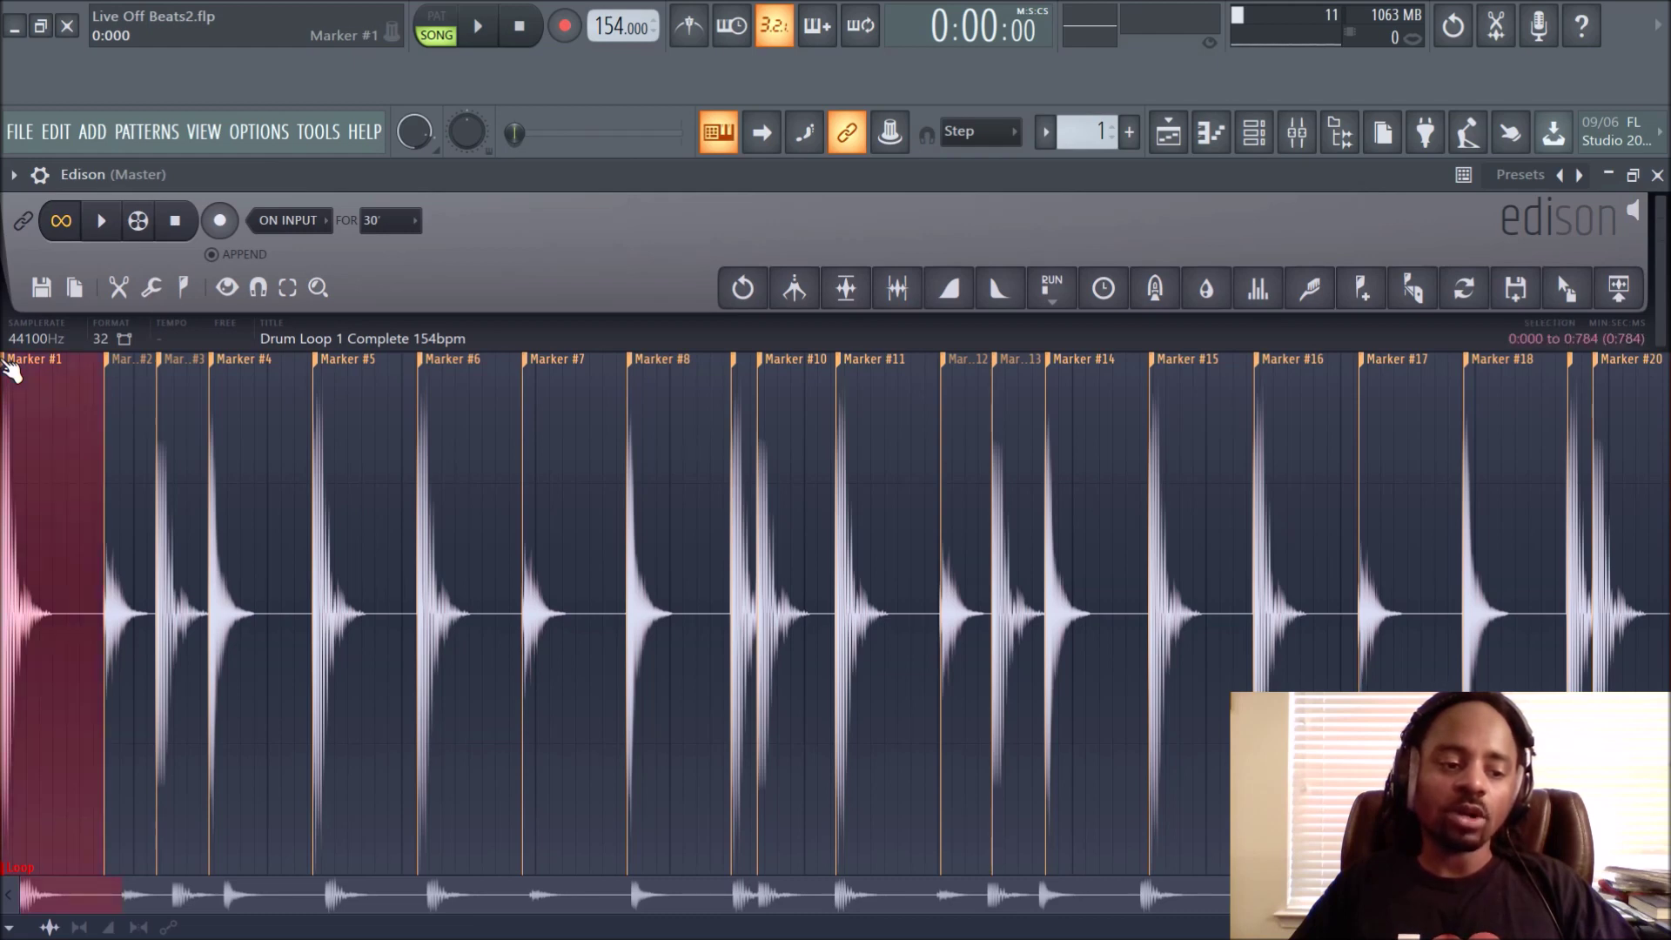
pyautogui.click(101, 223)
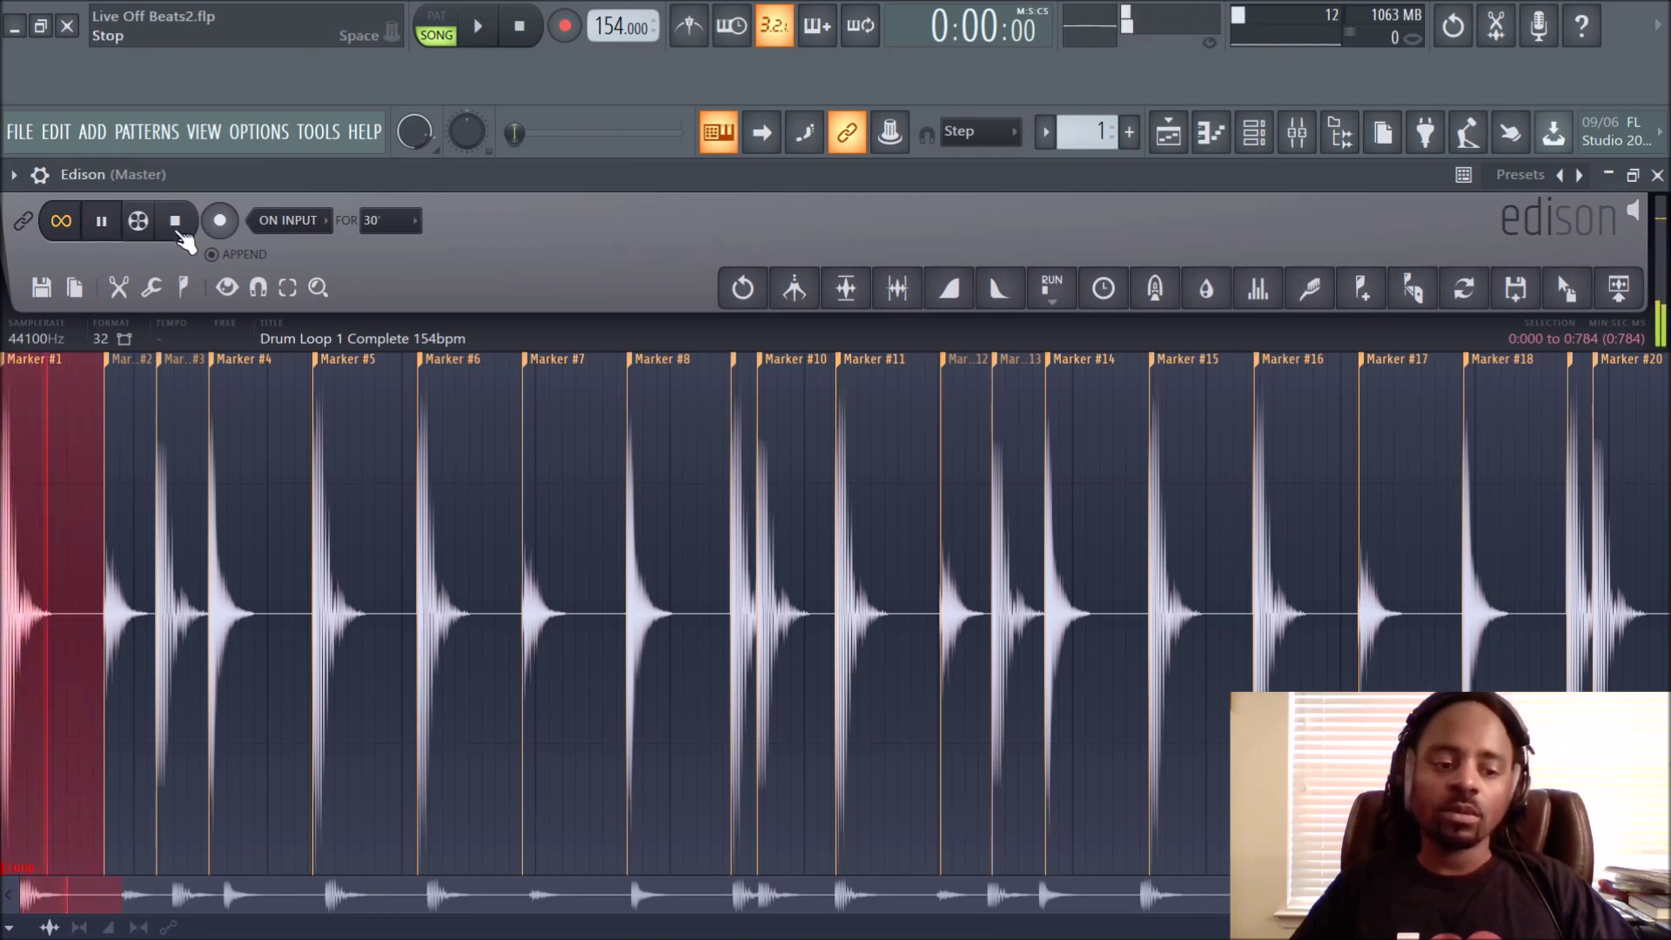
pyautogui.click(178, 226)
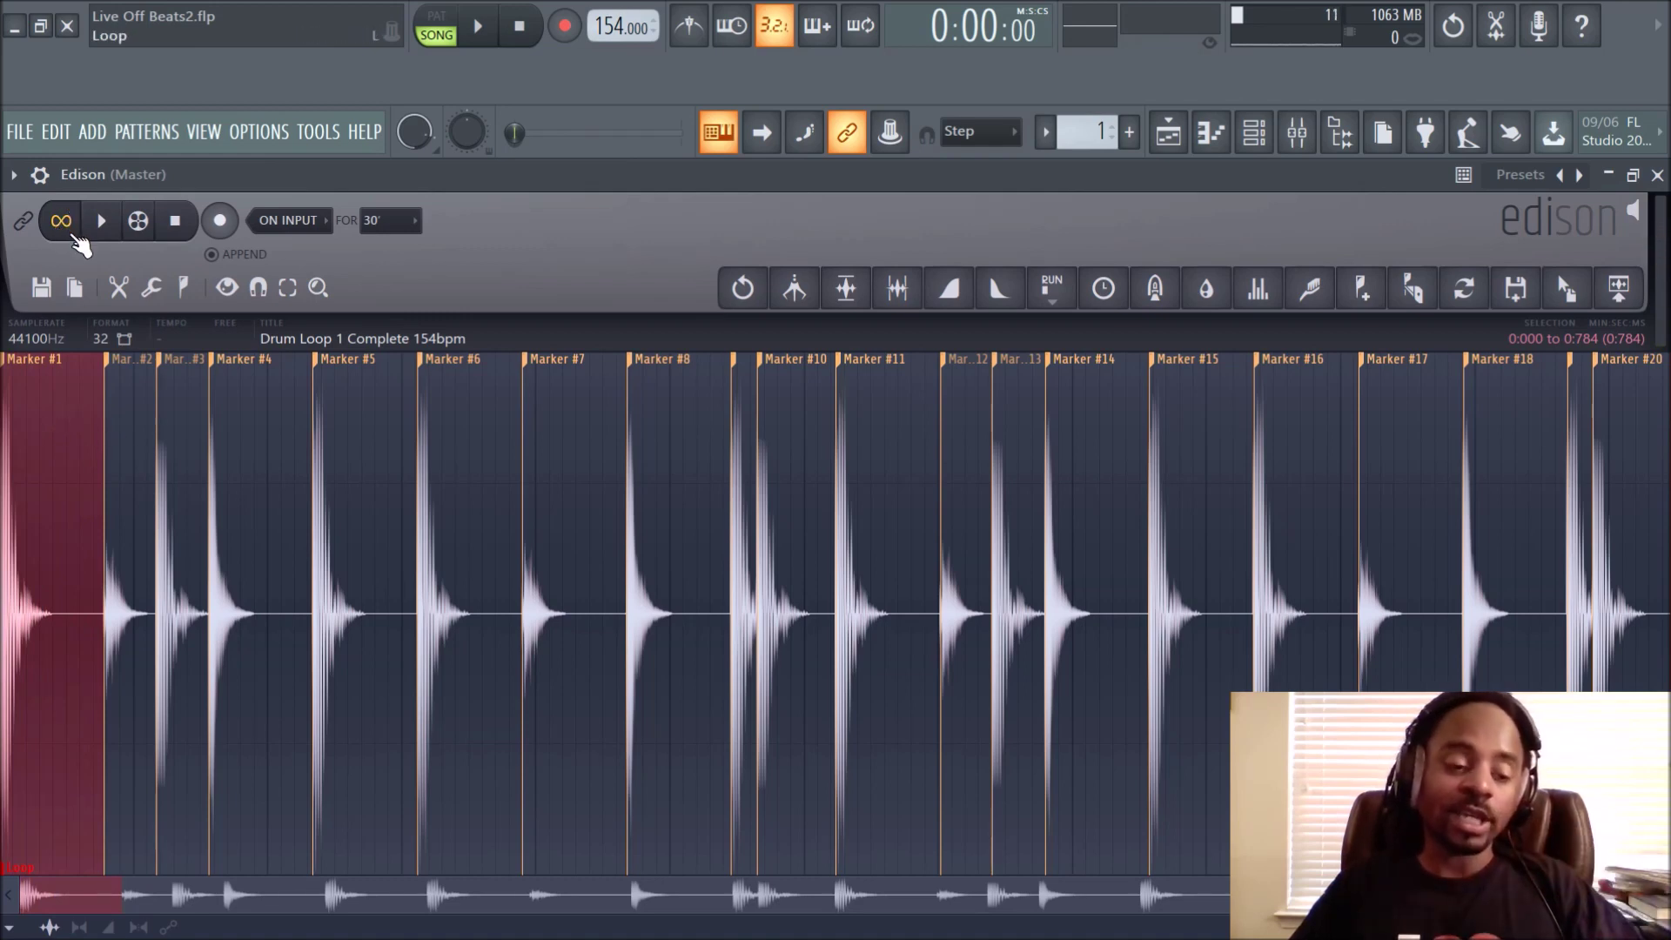
pyautogui.click(117, 366)
pyautogui.click(104, 222)
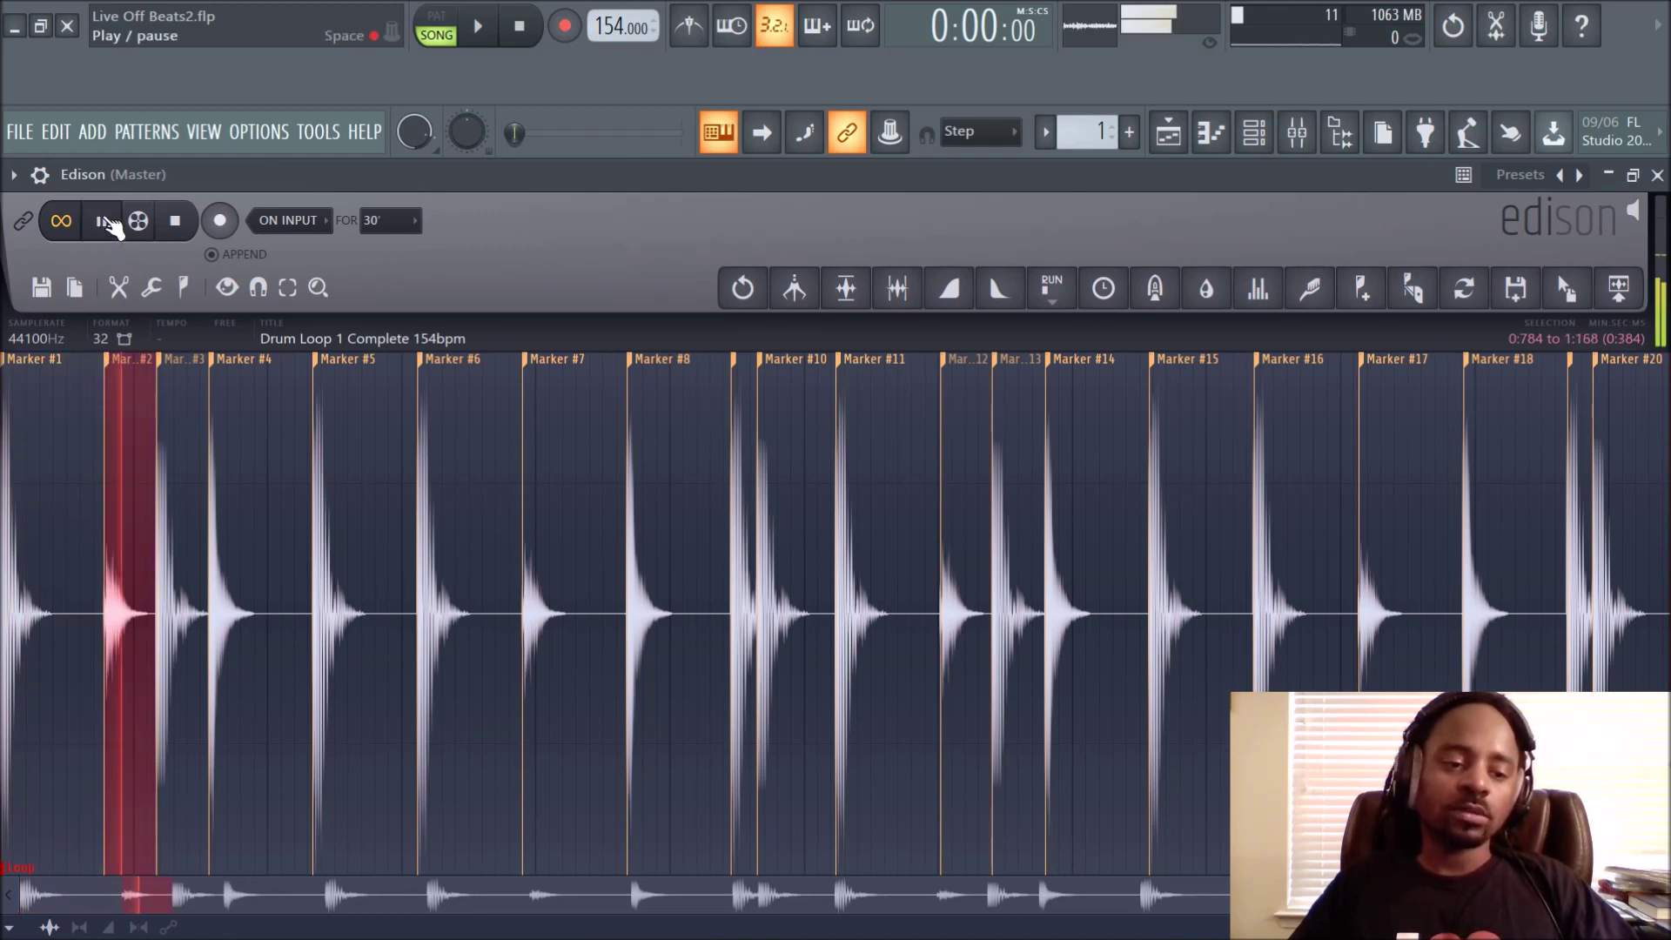
pyautogui.click(162, 366)
pyautogui.click(101, 220)
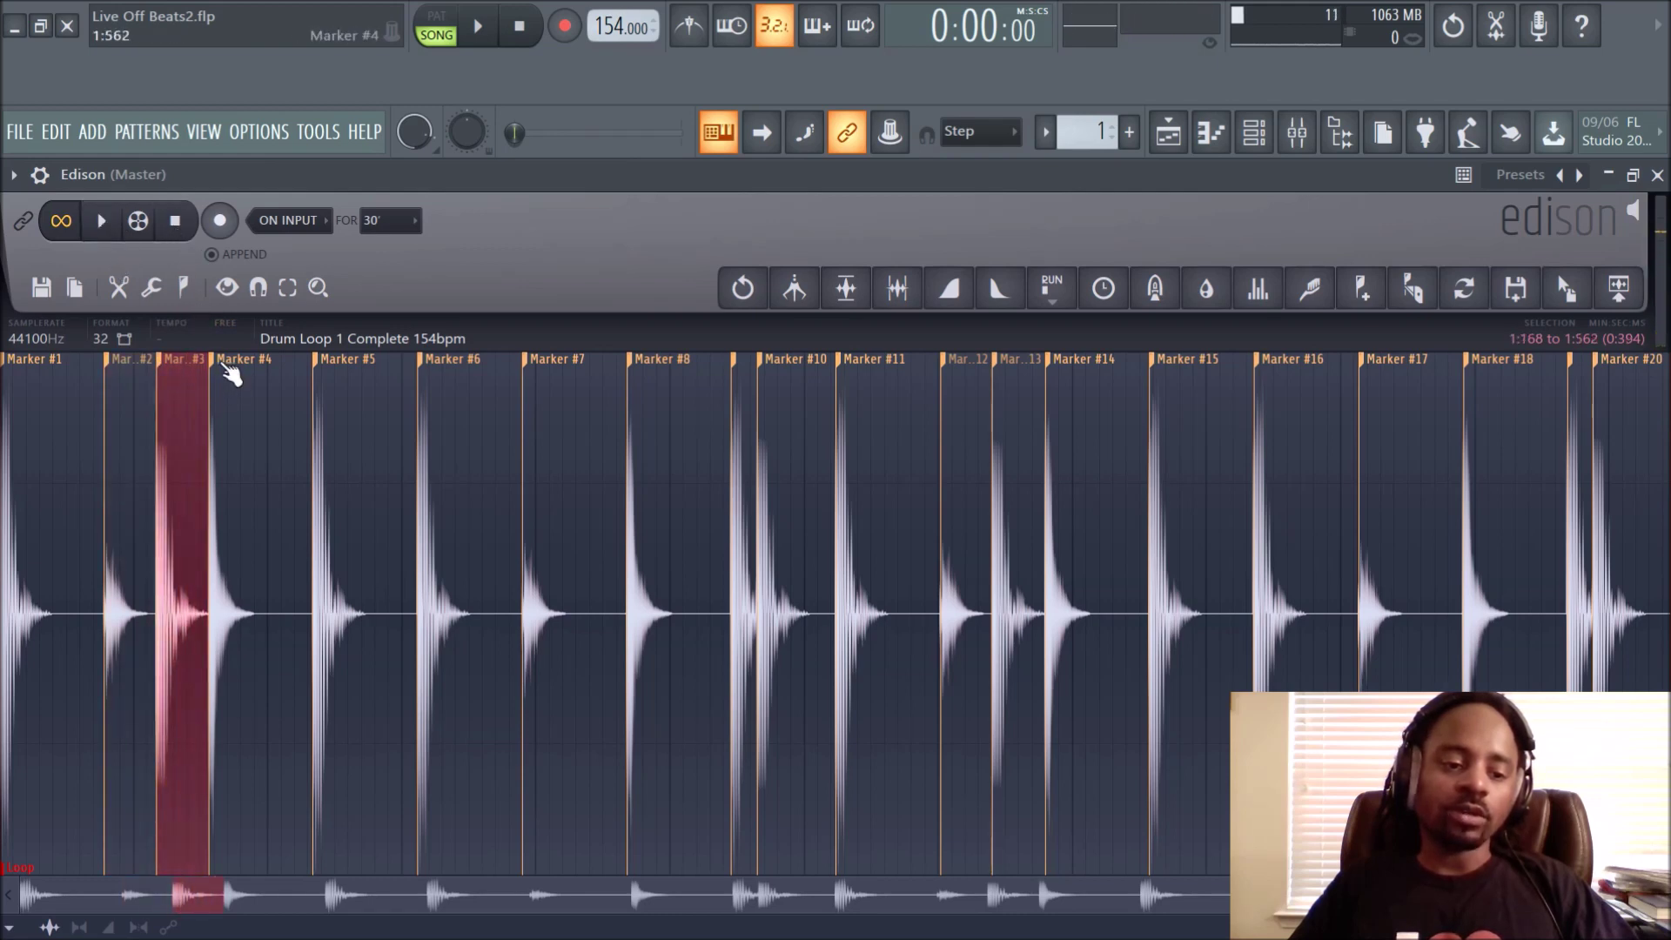
pyautogui.click(216, 363)
pyautogui.click(120, 239)
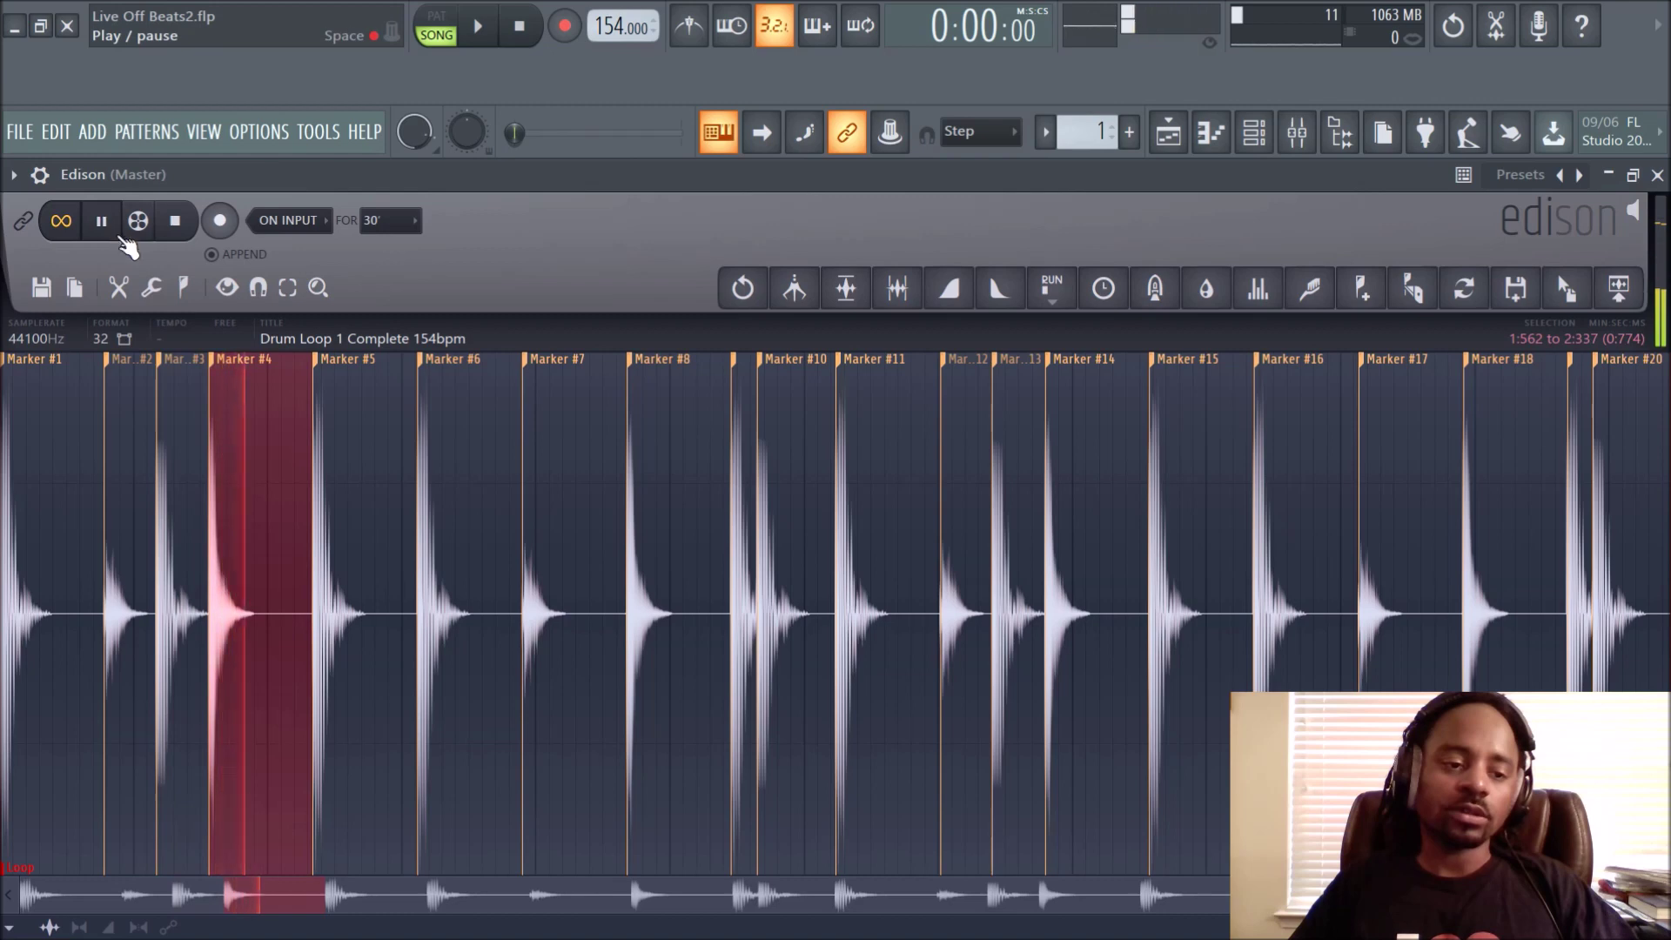
pyautogui.click(178, 221)
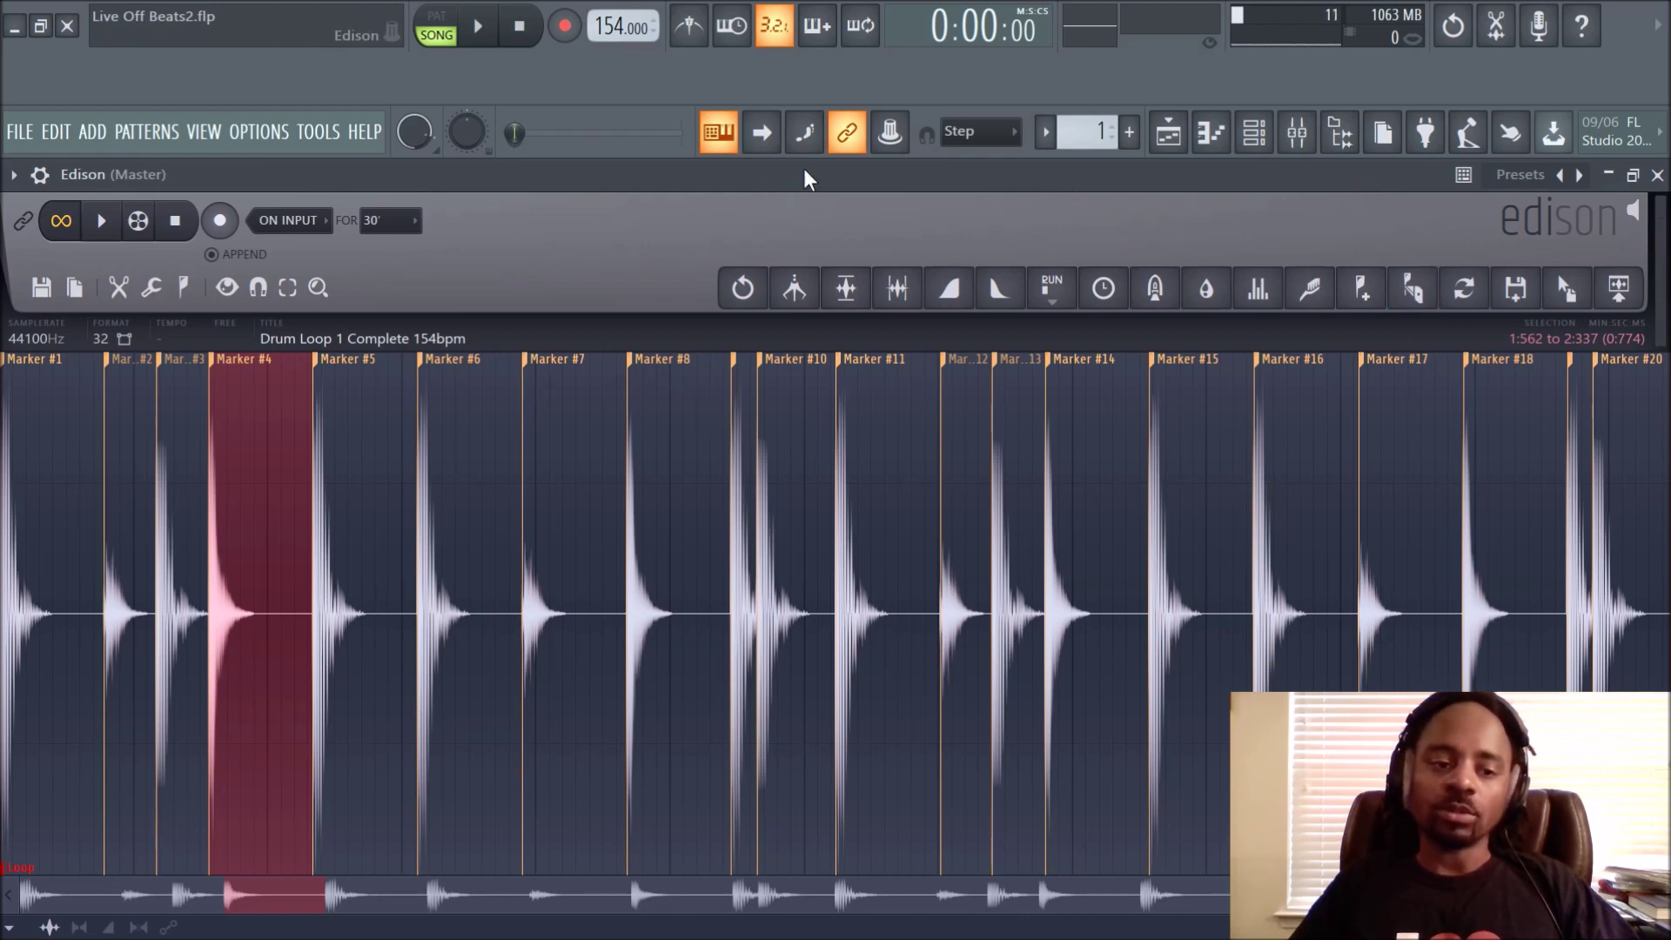
# Float Edison, shrink and reposition it over the playlist, and close the drum loop's channel settings
pyautogui.click(1632, 175)
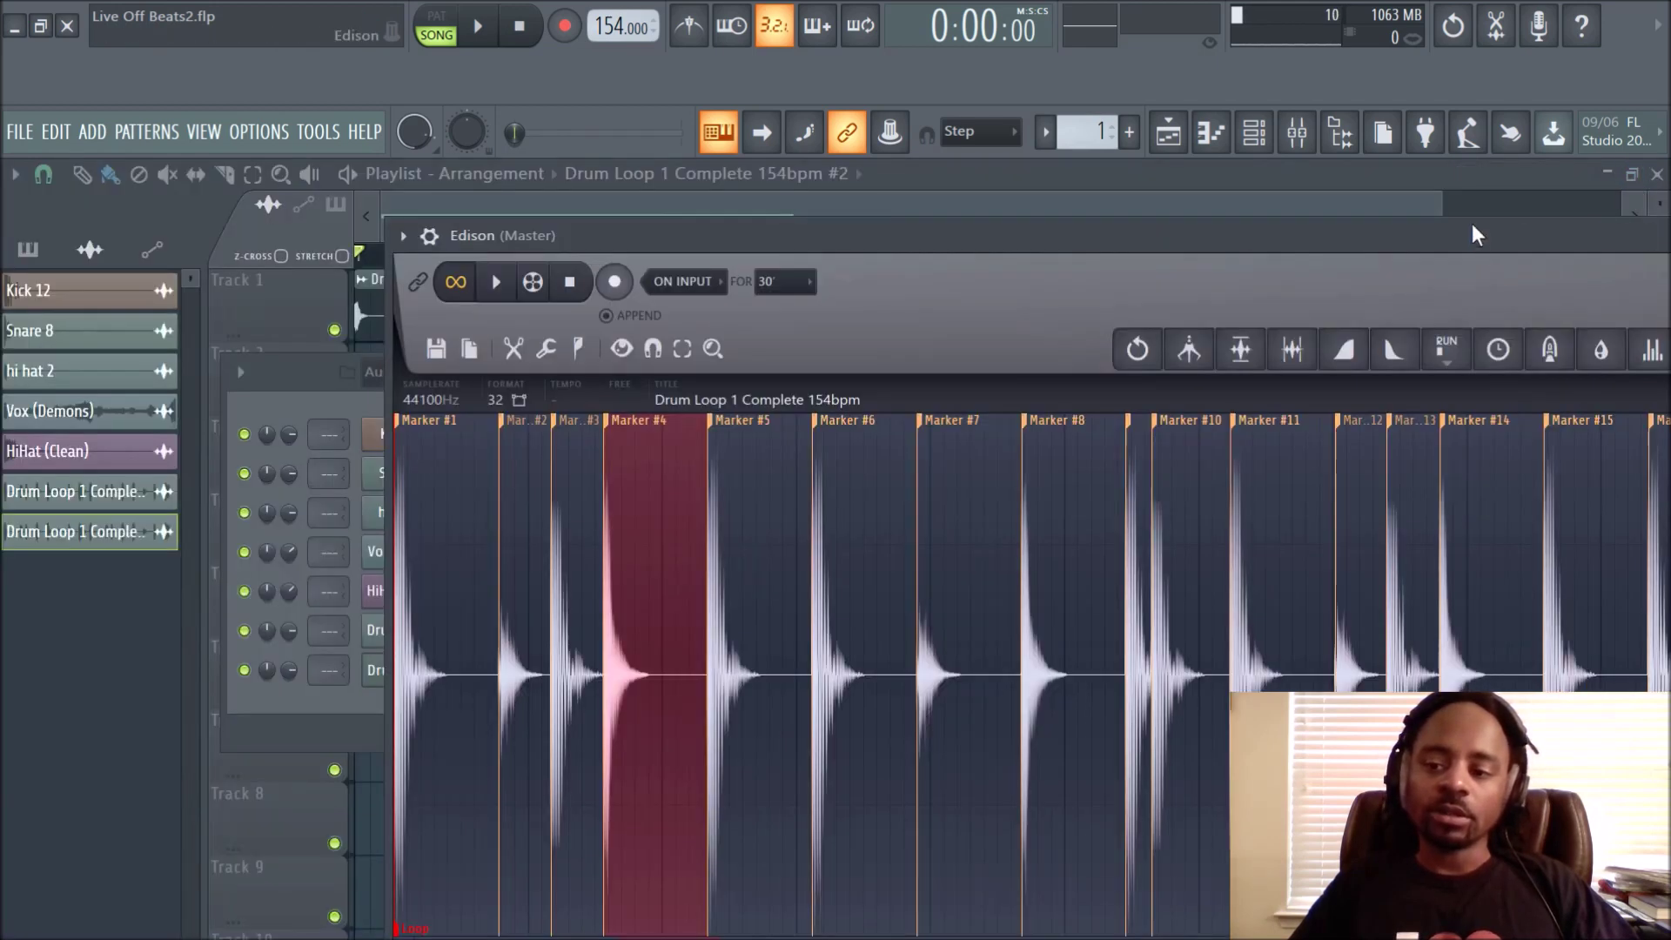
pyautogui.moveTo(1470, 235); pyautogui.dragTo(968, 178)
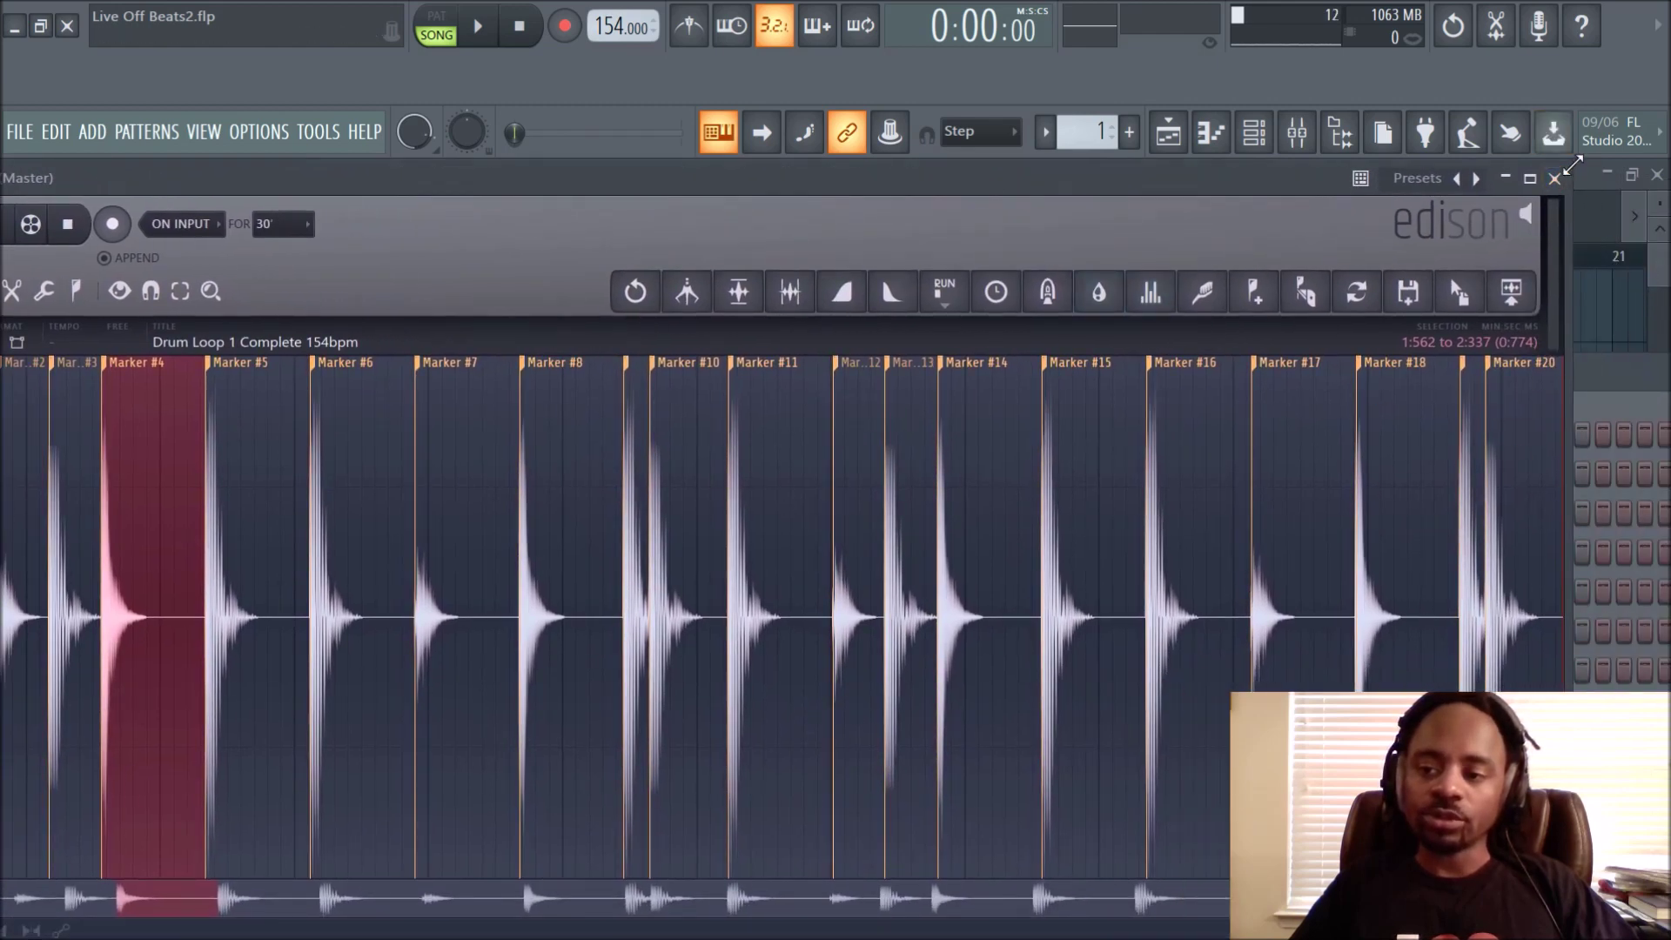
pyautogui.moveTo(1571, 165); pyautogui.dragTo(1170, 318)
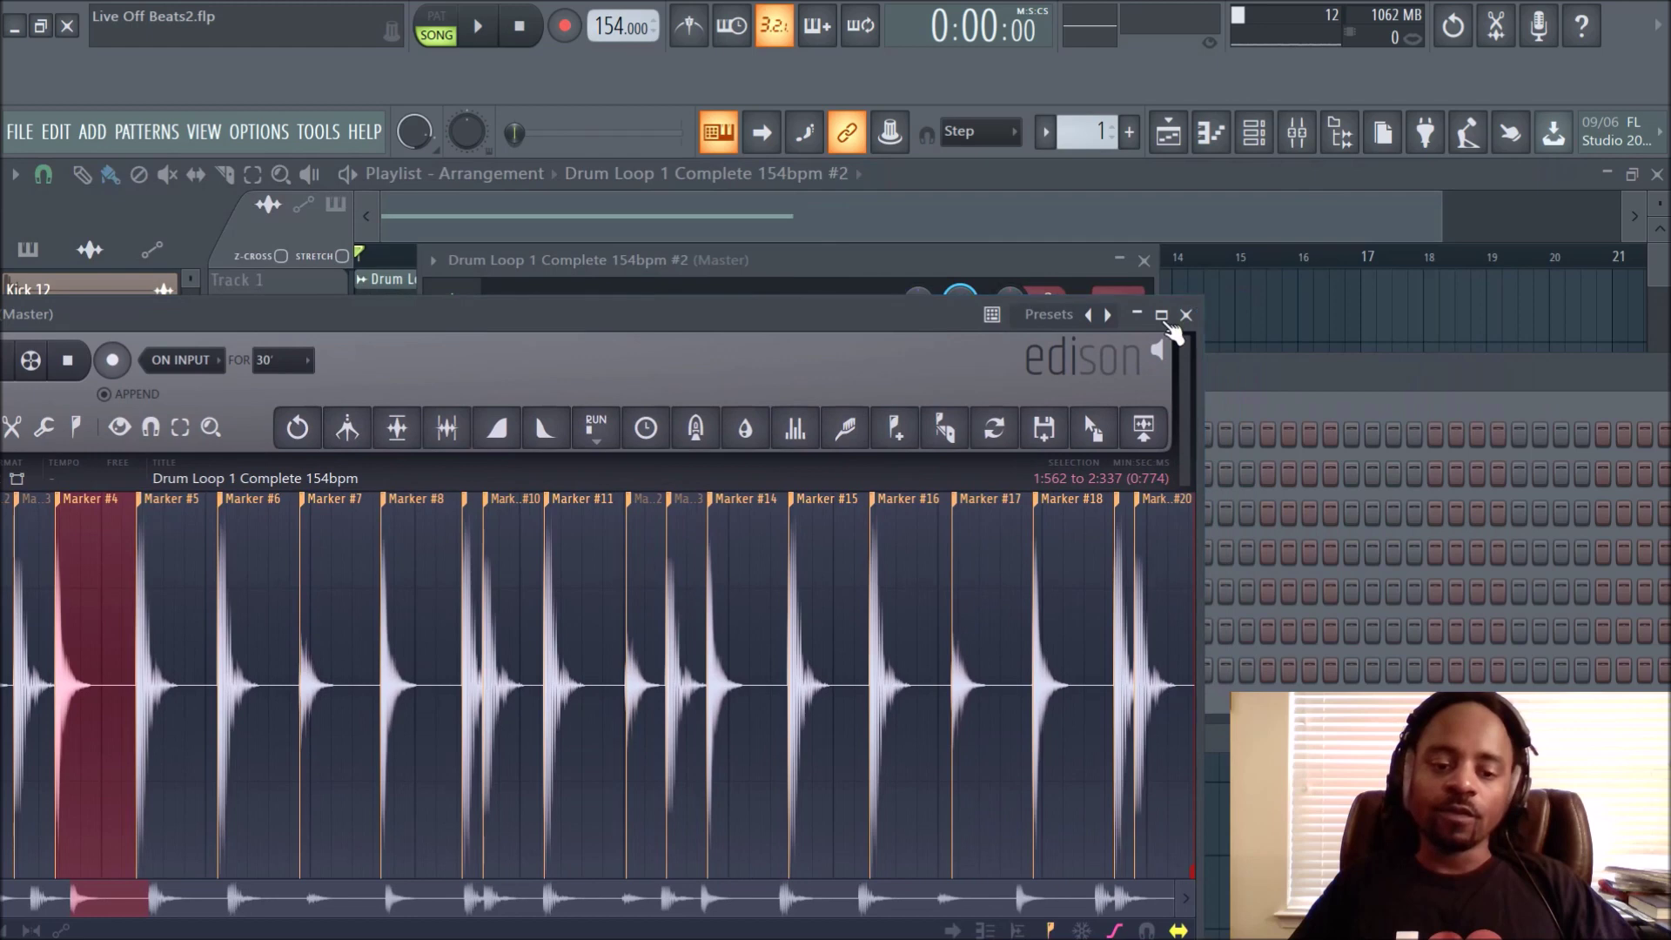
pyautogui.moveTo(813, 324); pyautogui.dragTo(1065, 250)
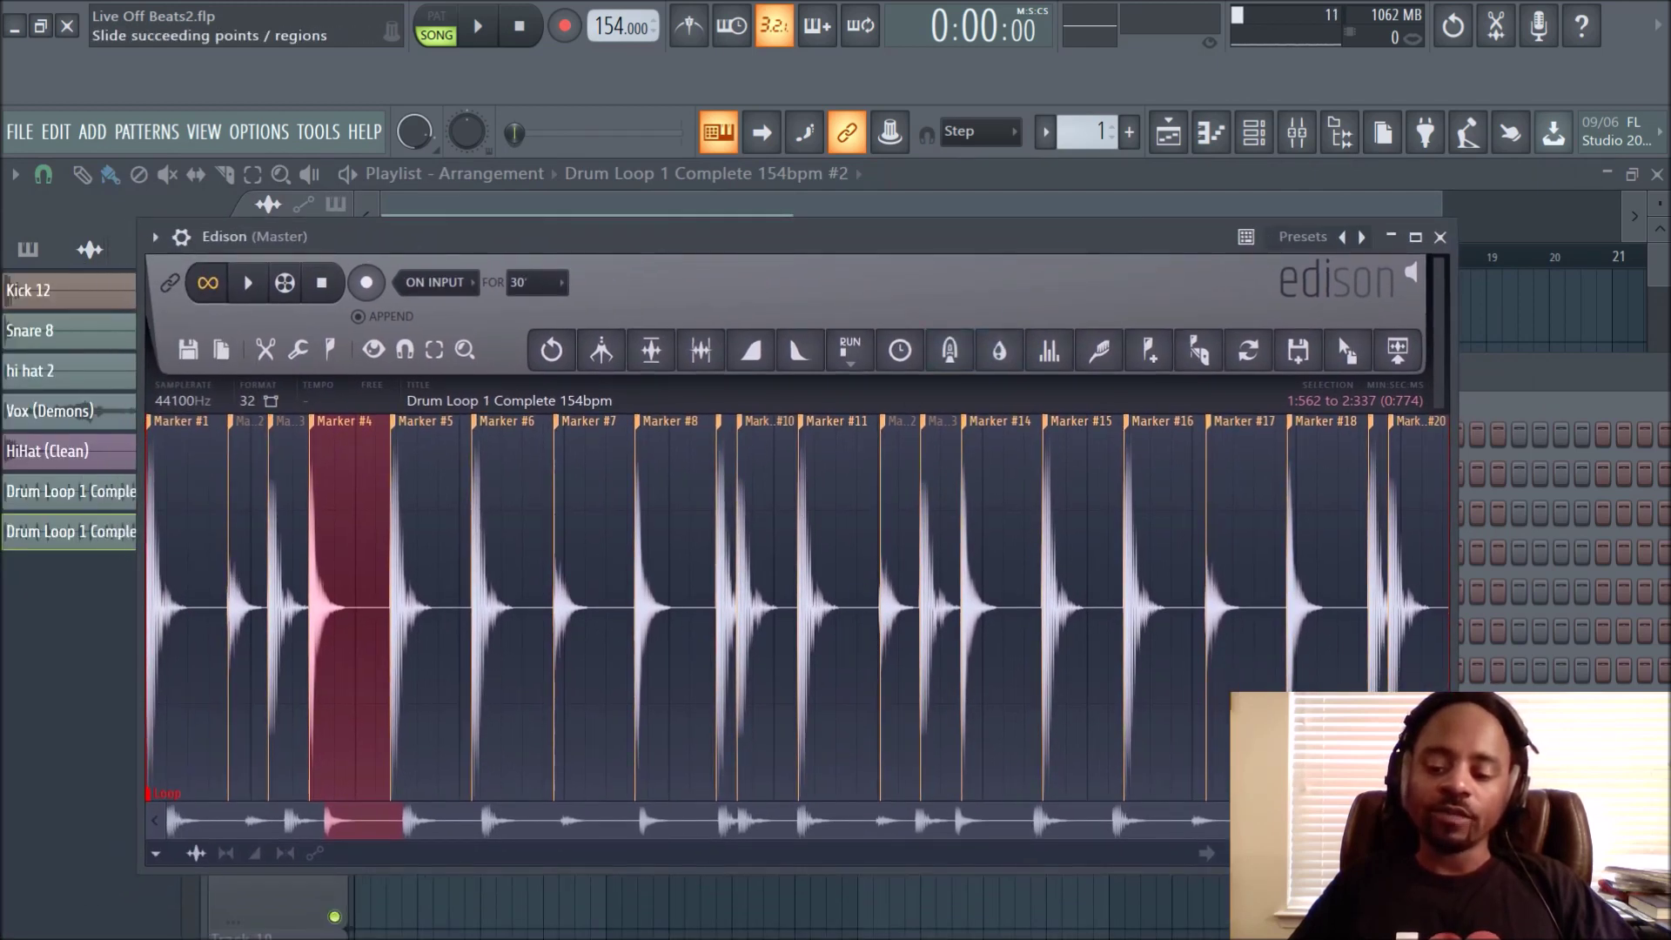
pyautogui.moveTo(1448, 868); pyautogui.dragTo(1034, 888)
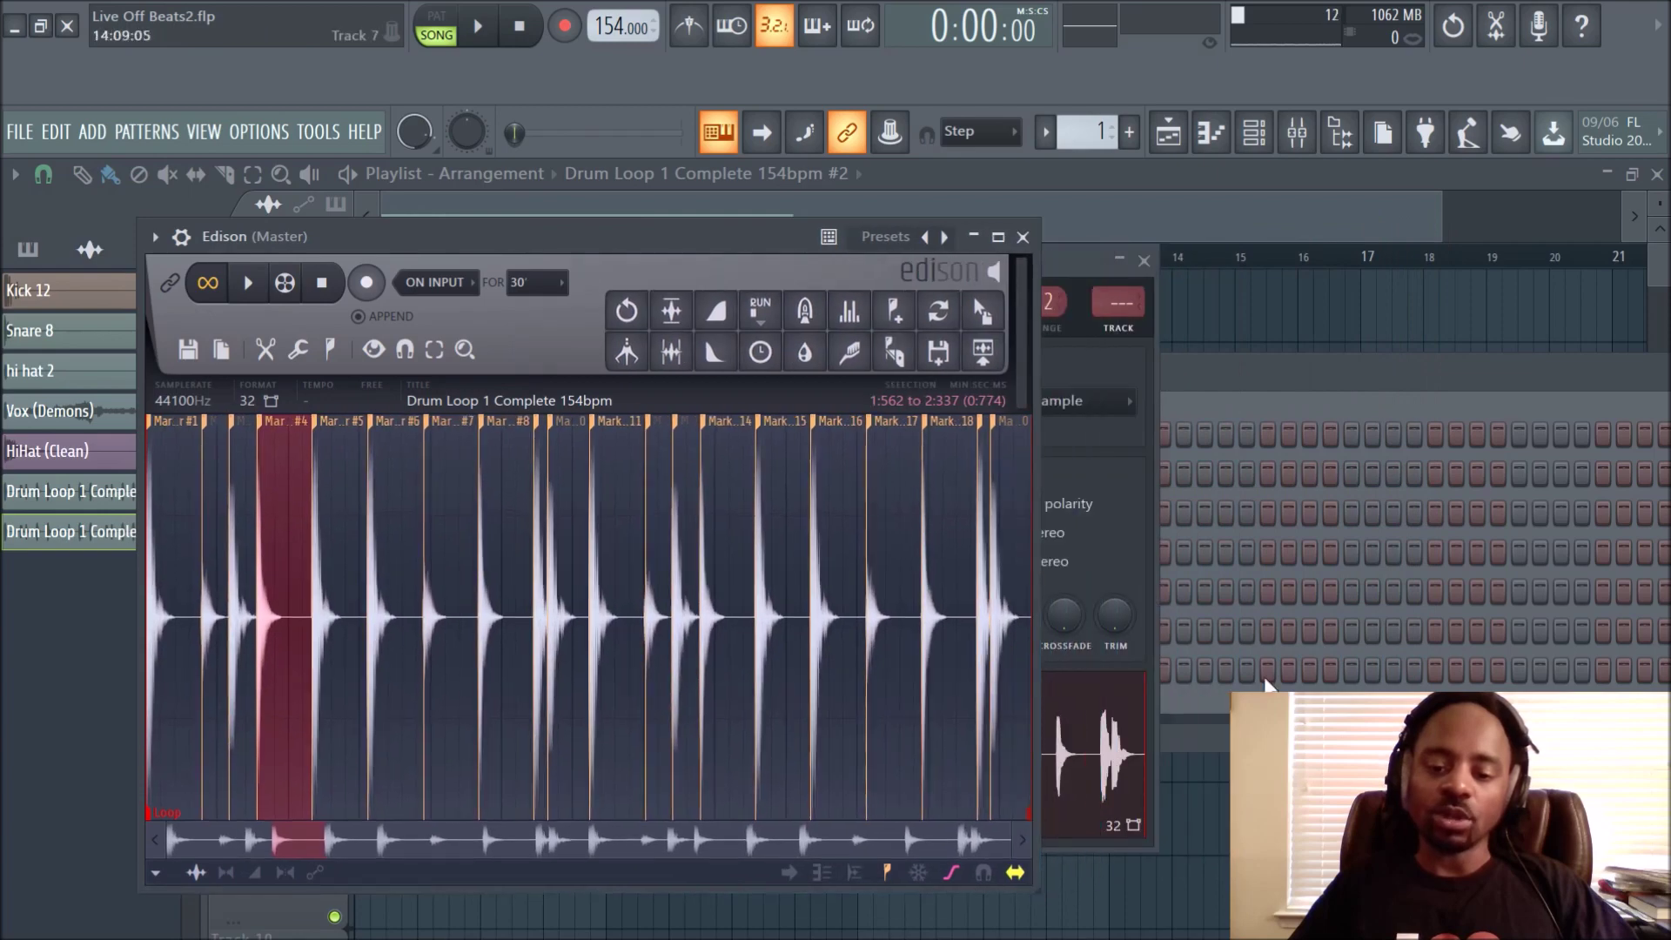
pyautogui.click(1143, 260)
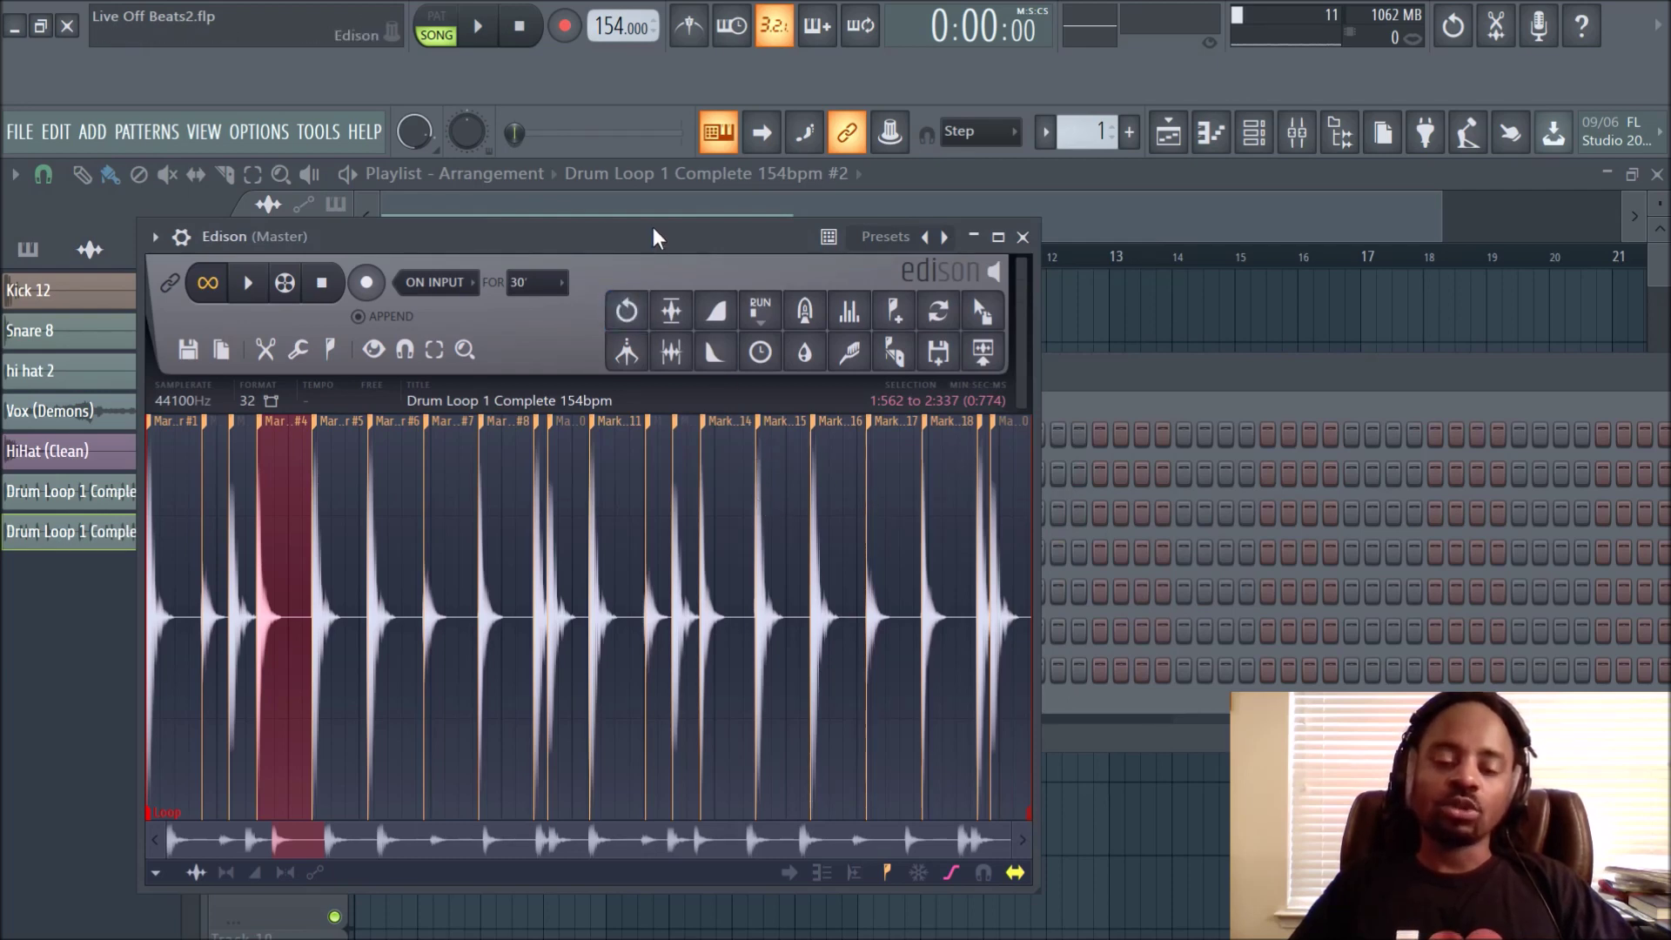
# Preview the sliced loop, then drag the Marker #4 slice from Edison onto the channel rack
pyautogui.moveTo(653, 248); pyautogui.dragTo(1258, 221)
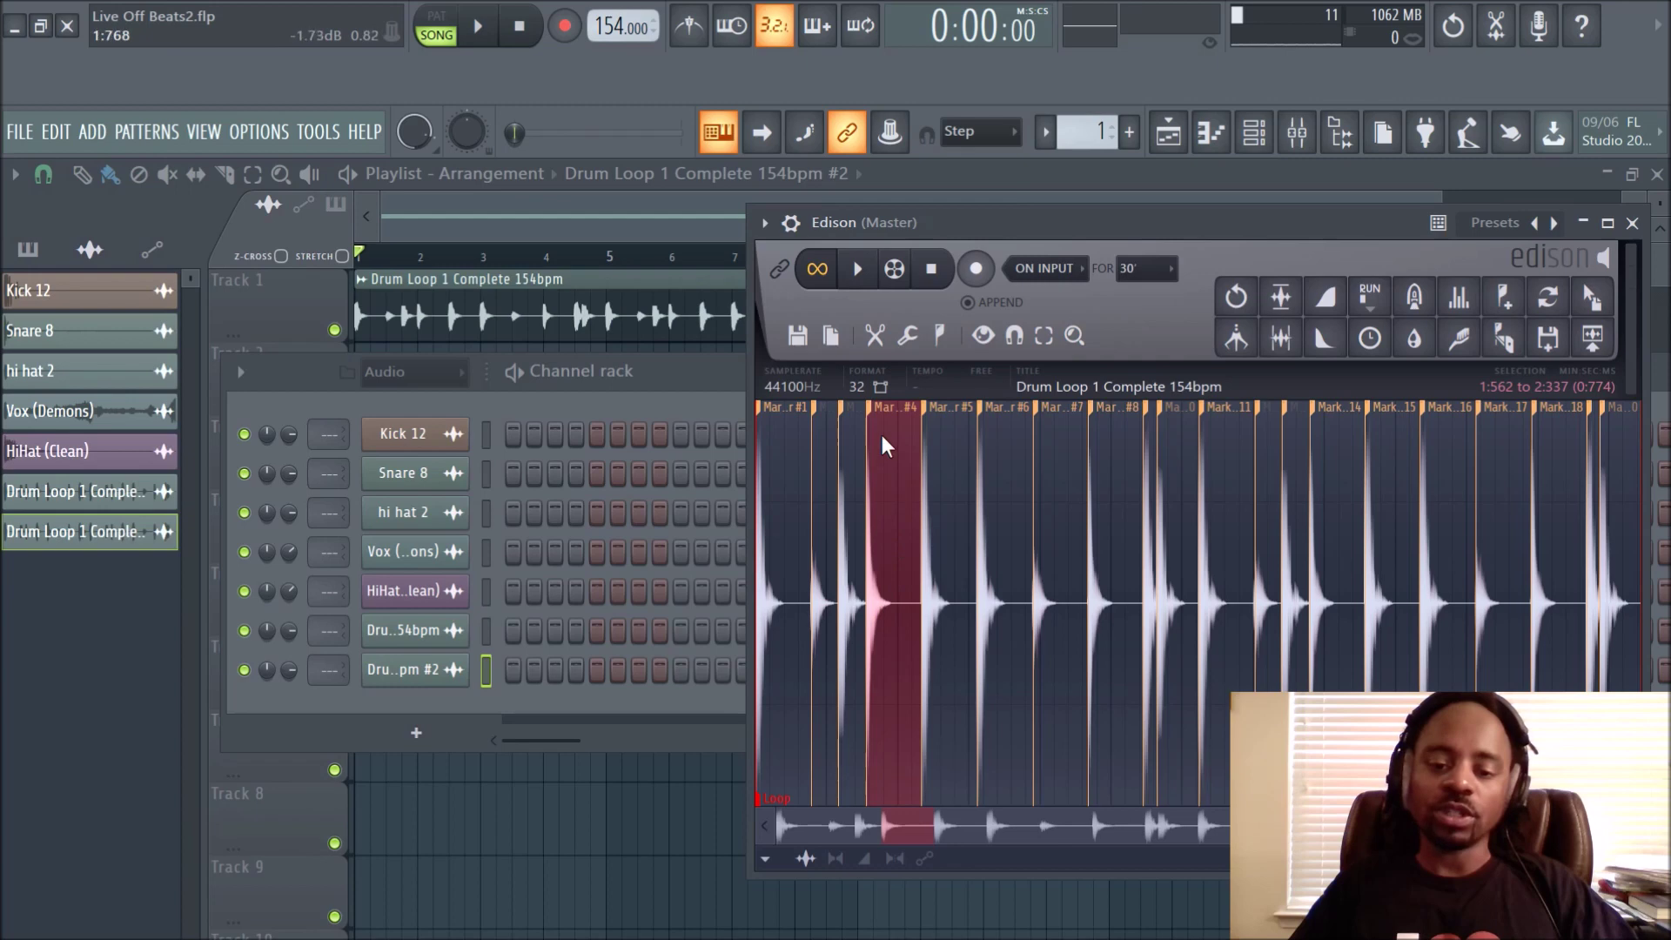
pyautogui.click(857, 269)
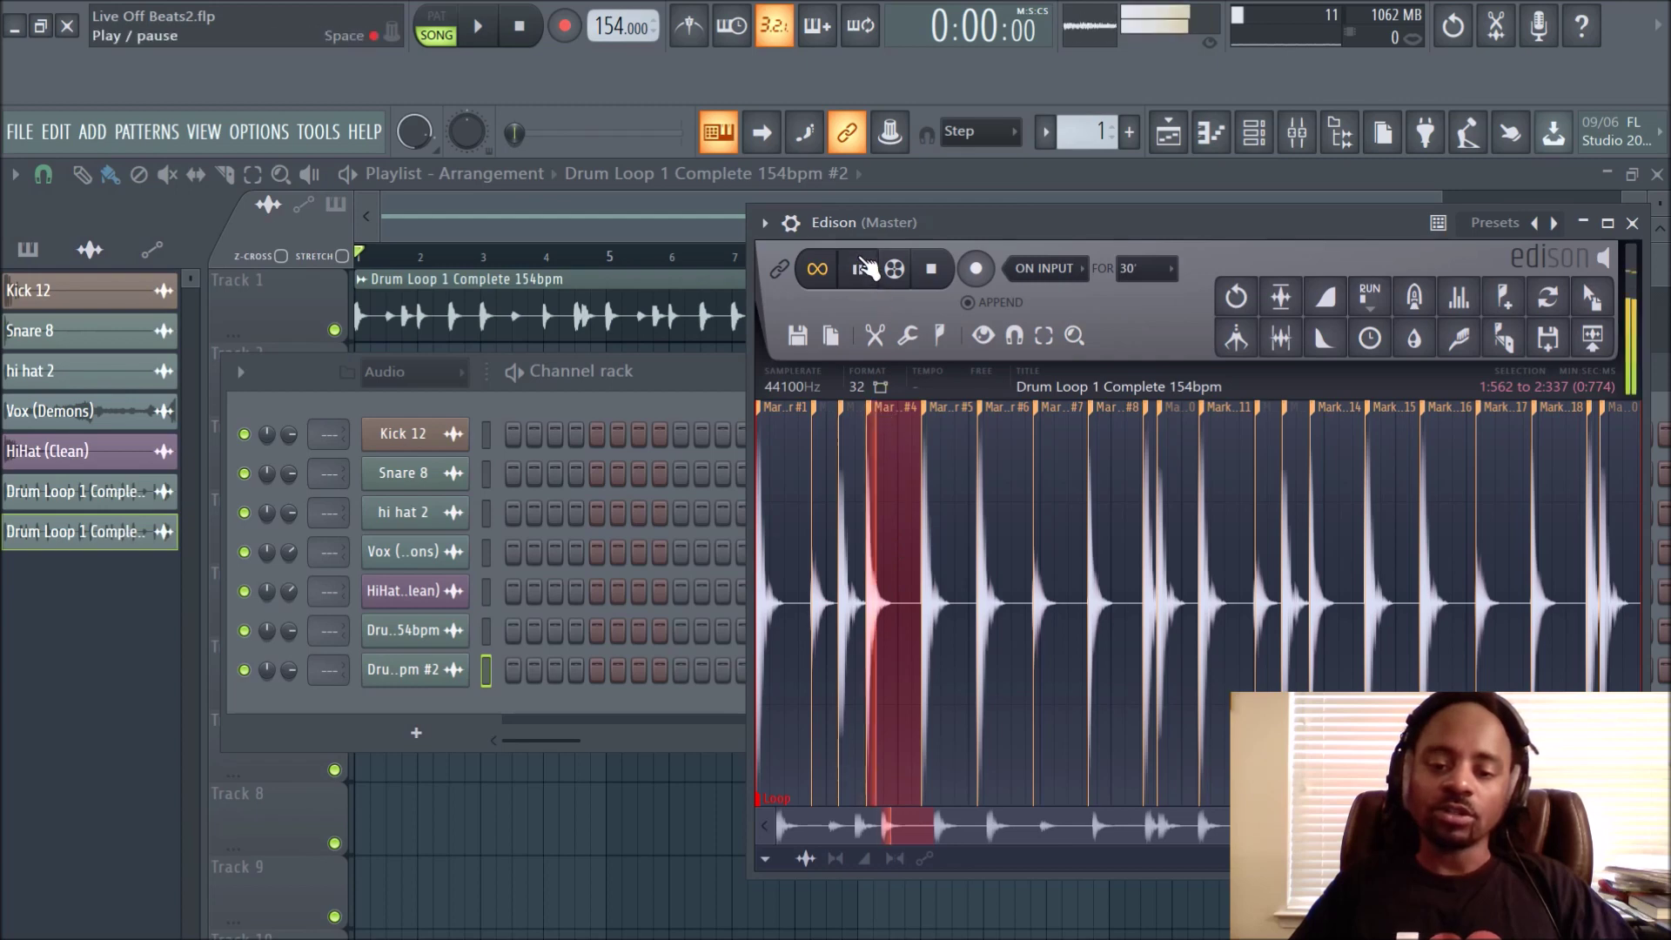
pyautogui.click(931, 273)
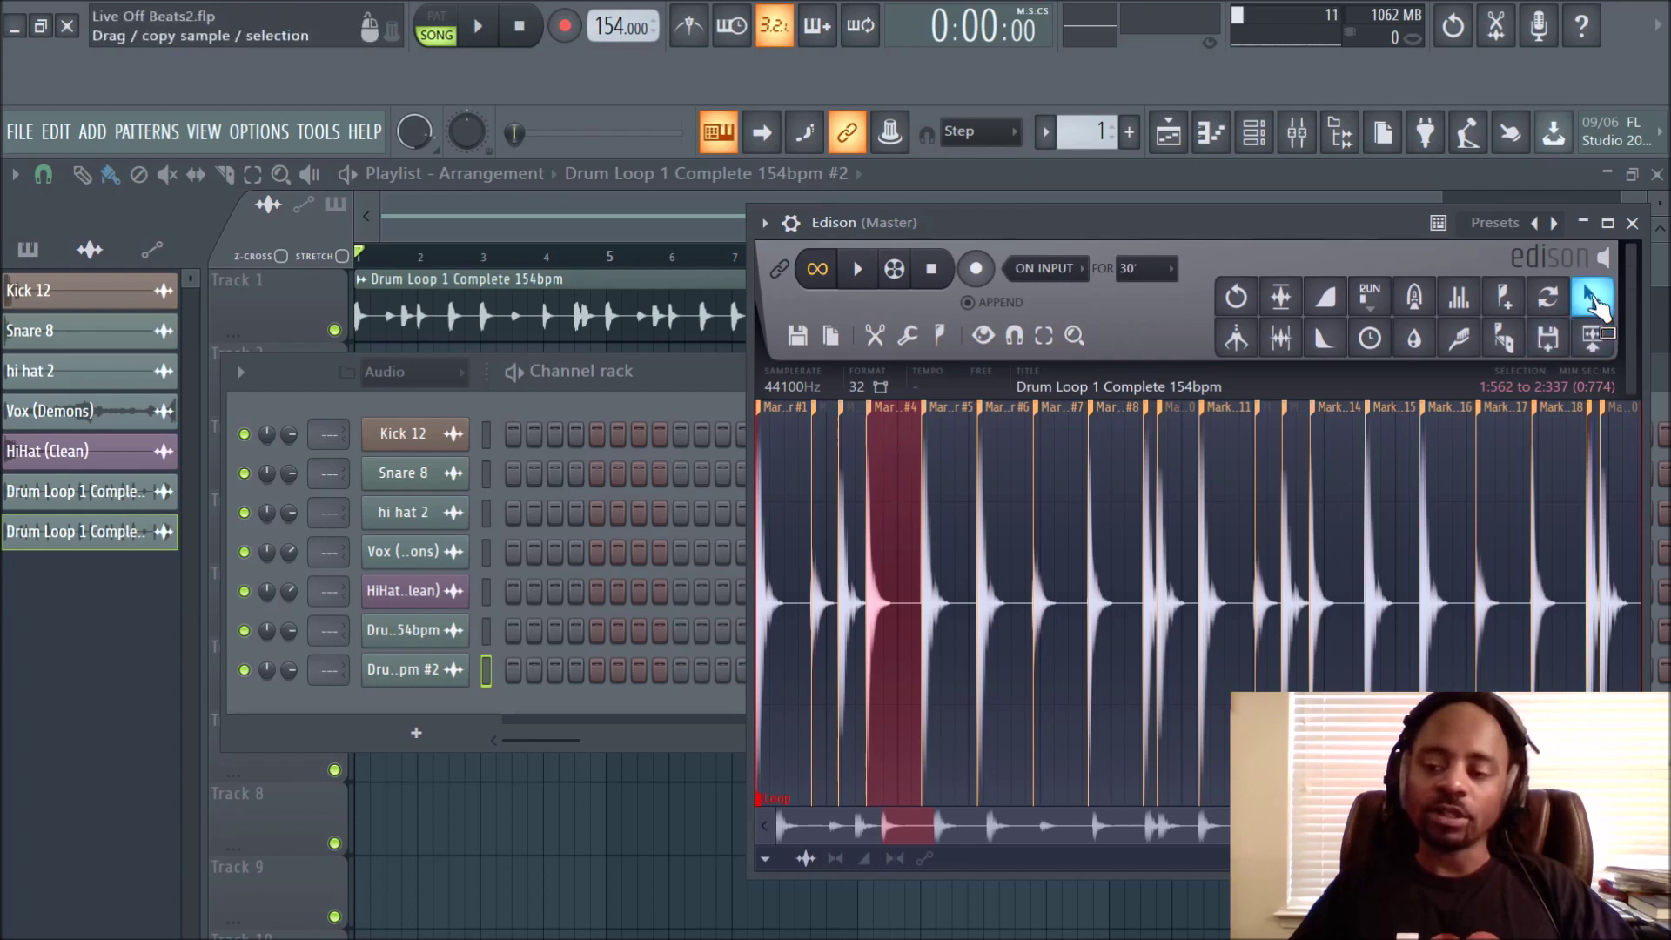
pyautogui.moveTo(1591, 297)
pyautogui.mouseDown()
pyautogui.moveTo(1503, 440)
pyautogui.moveTo(709, 665)
pyautogui.moveTo(413, 711)
pyautogui.moveTo(404, 735)
pyautogui.moveTo(428, 657)
pyautogui.moveTo(442, 781)
pyautogui.moveTo(474, 813)
pyautogui.moveTo(395, 716)
pyautogui.moveTo(331, 481)
pyautogui.moveTo(337, 422)
pyautogui.moveTo(522, 833)
pyautogui.moveTo(487, 827)
pyautogui.mouseUp()
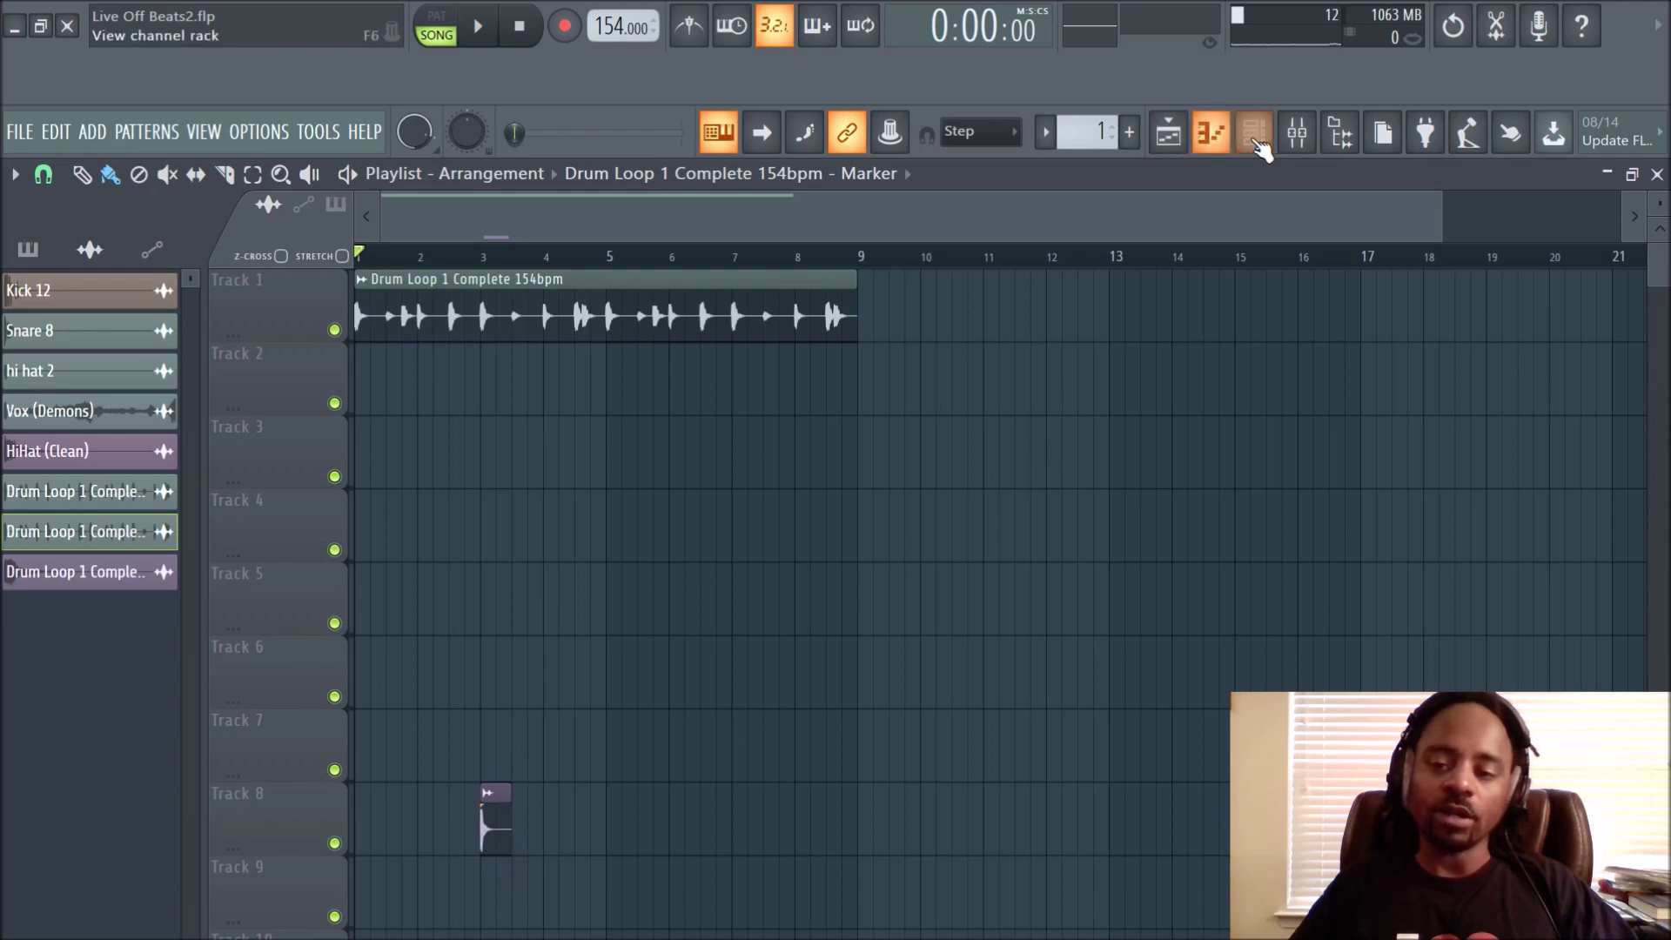
# Show the channel rack and check the new Marker slice channel's settings, then close them
pyautogui.click(1259, 137)
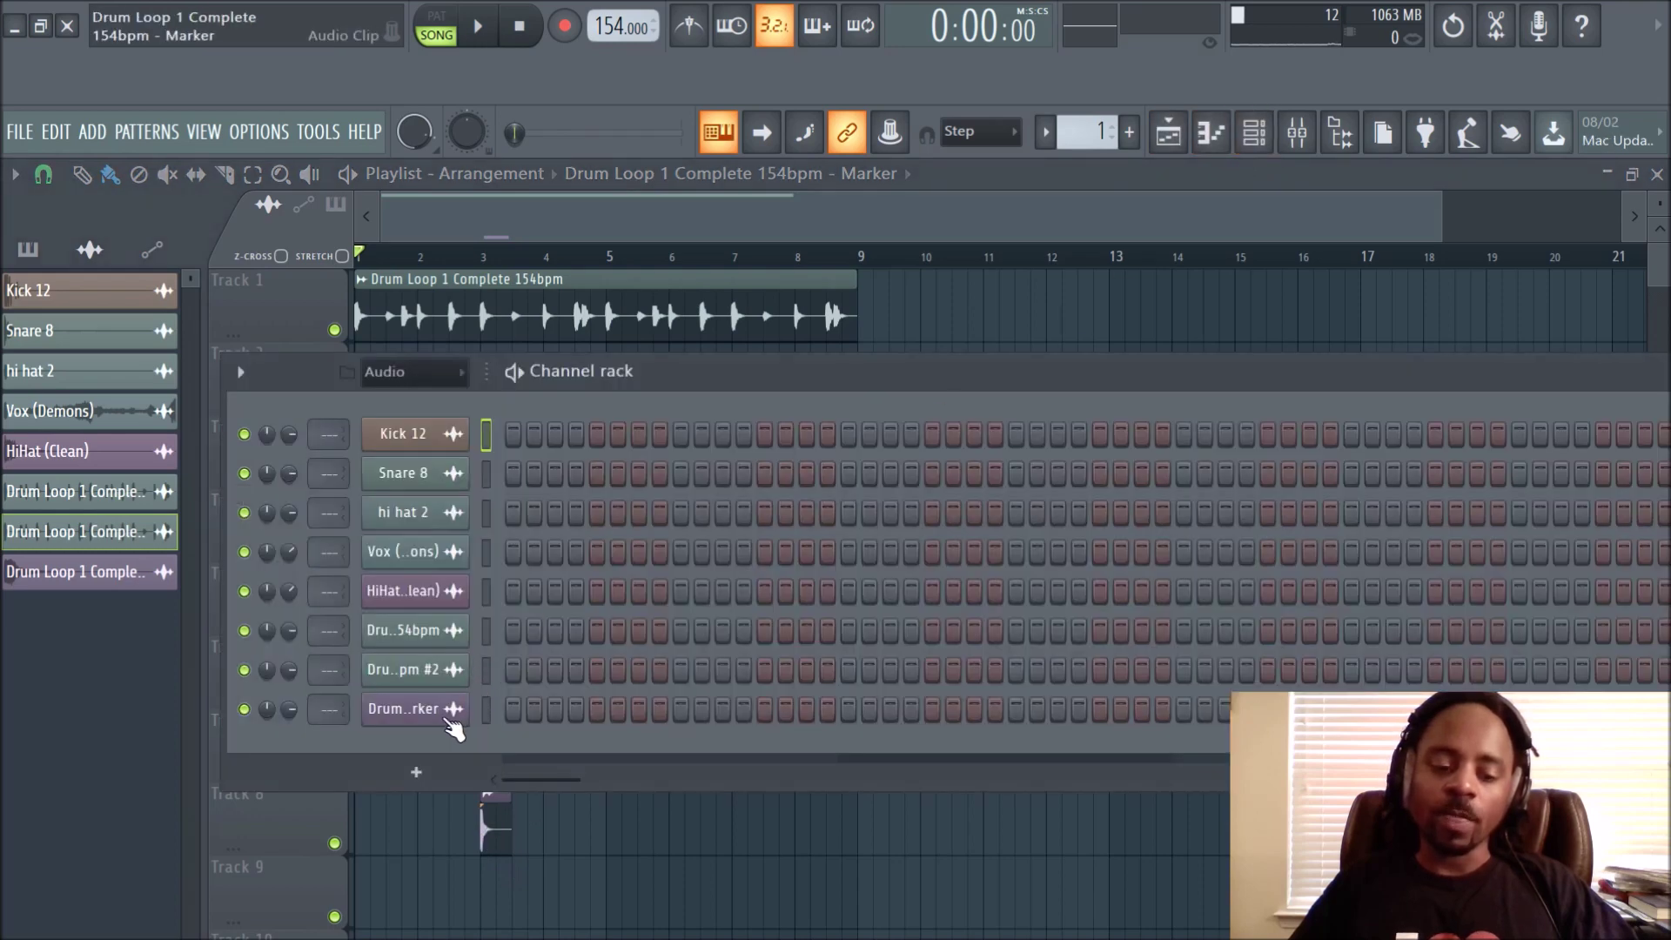
pyautogui.click(449, 719)
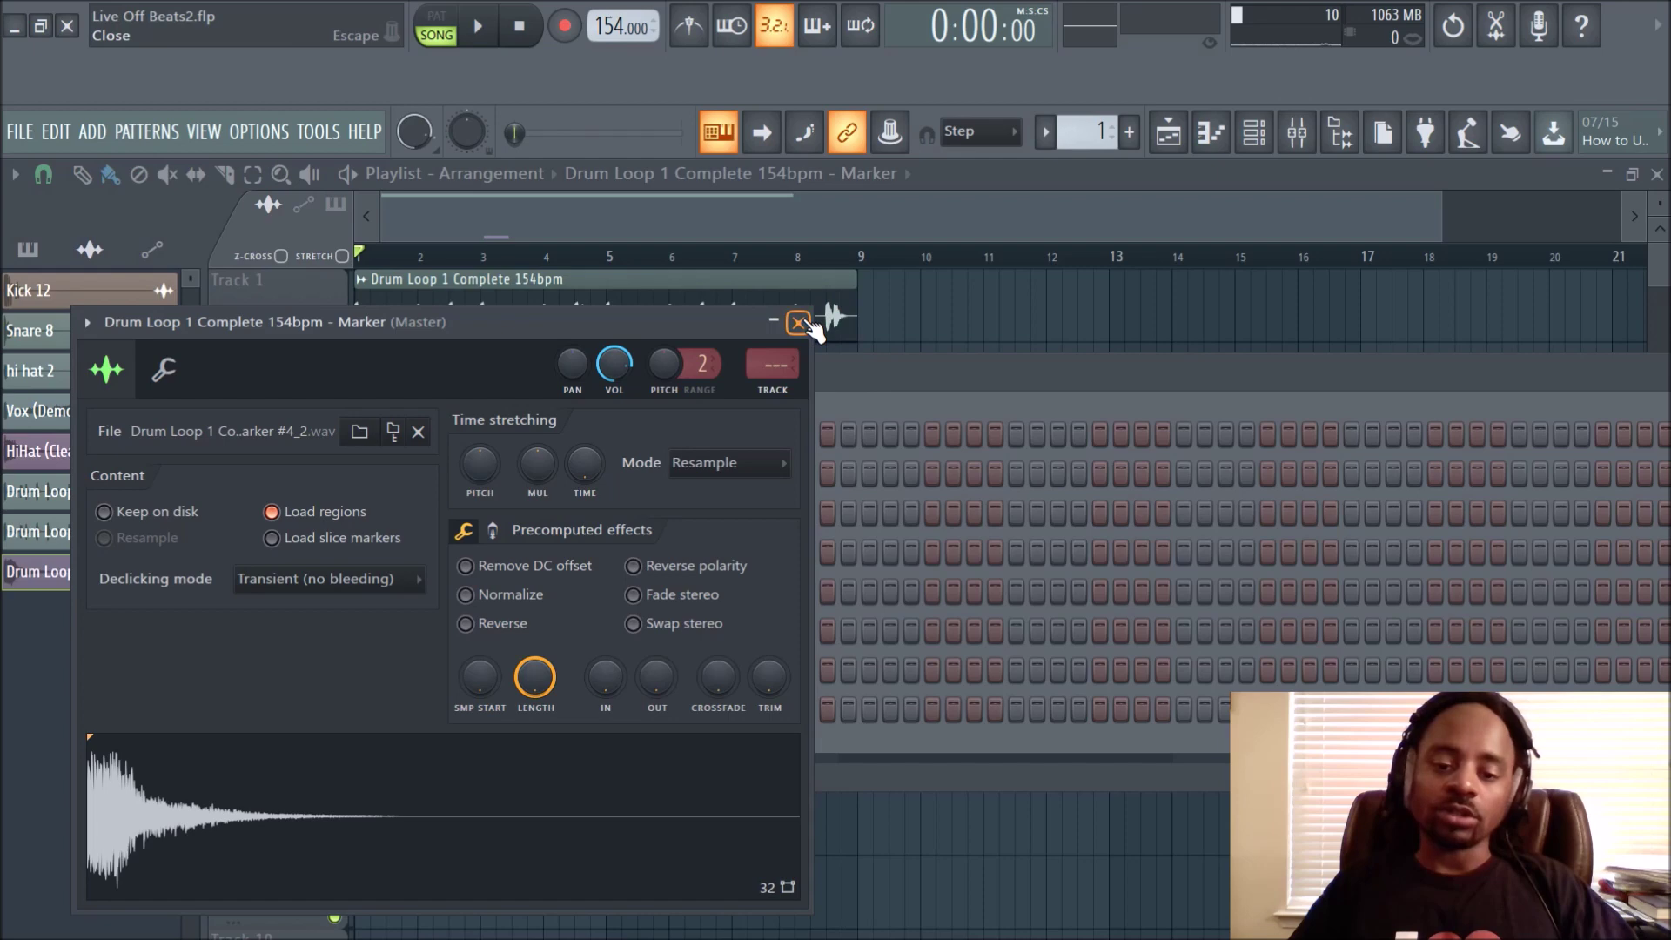
pyautogui.click(798, 323)
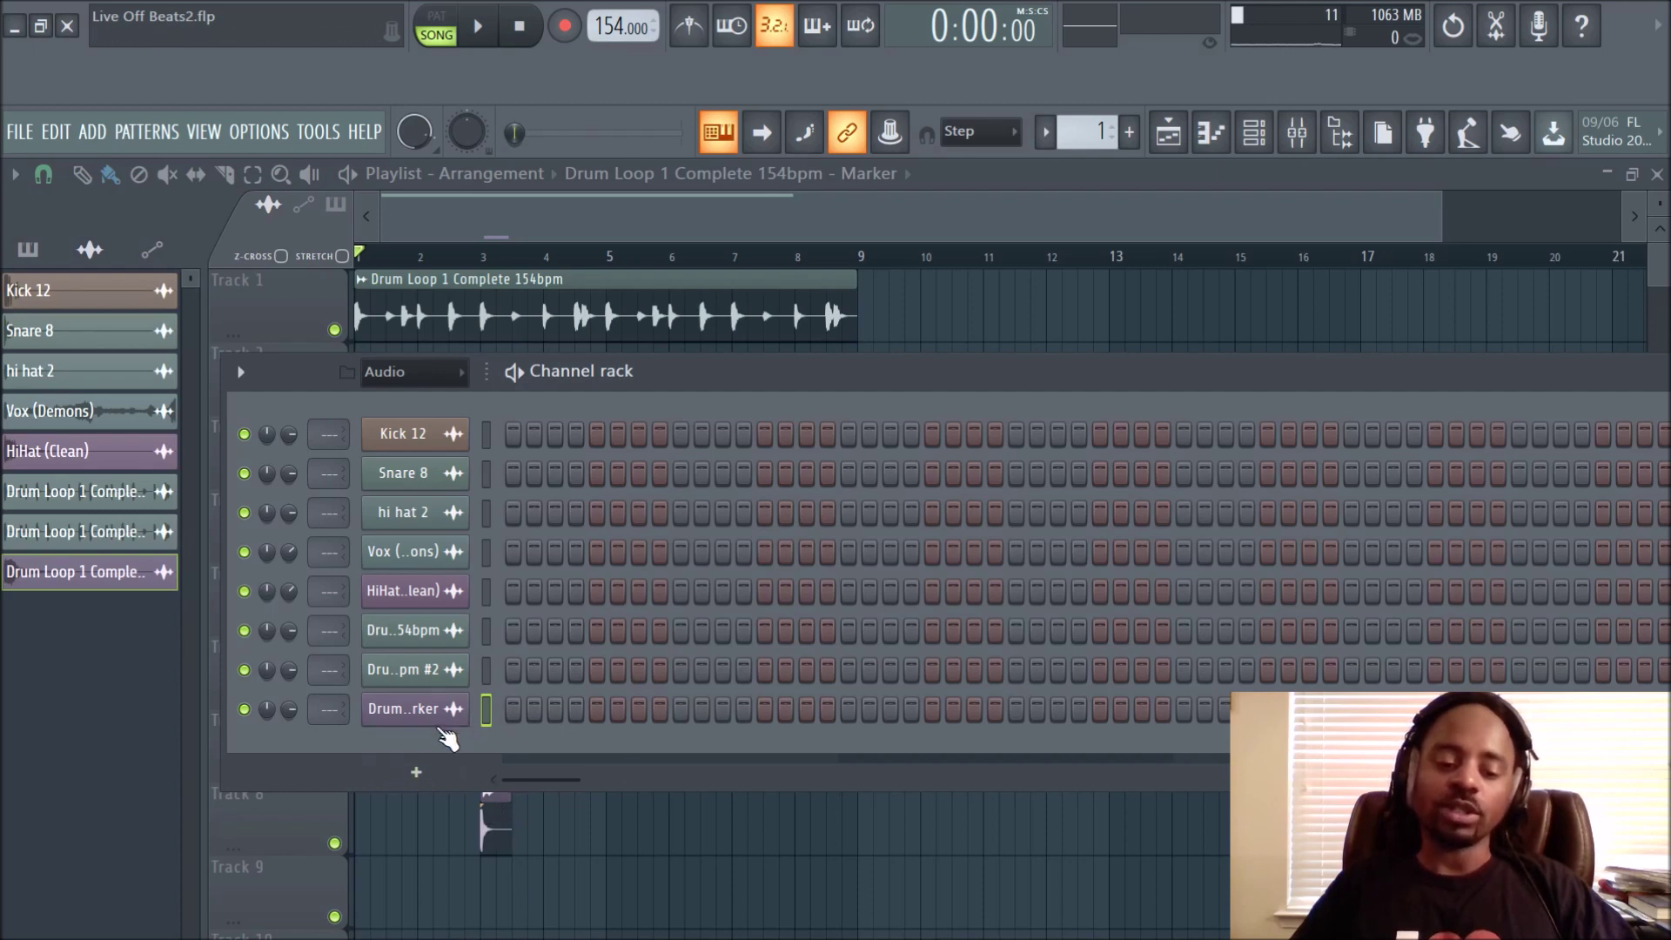
pyautogui.click(438, 711)
pyautogui.click(798, 323)
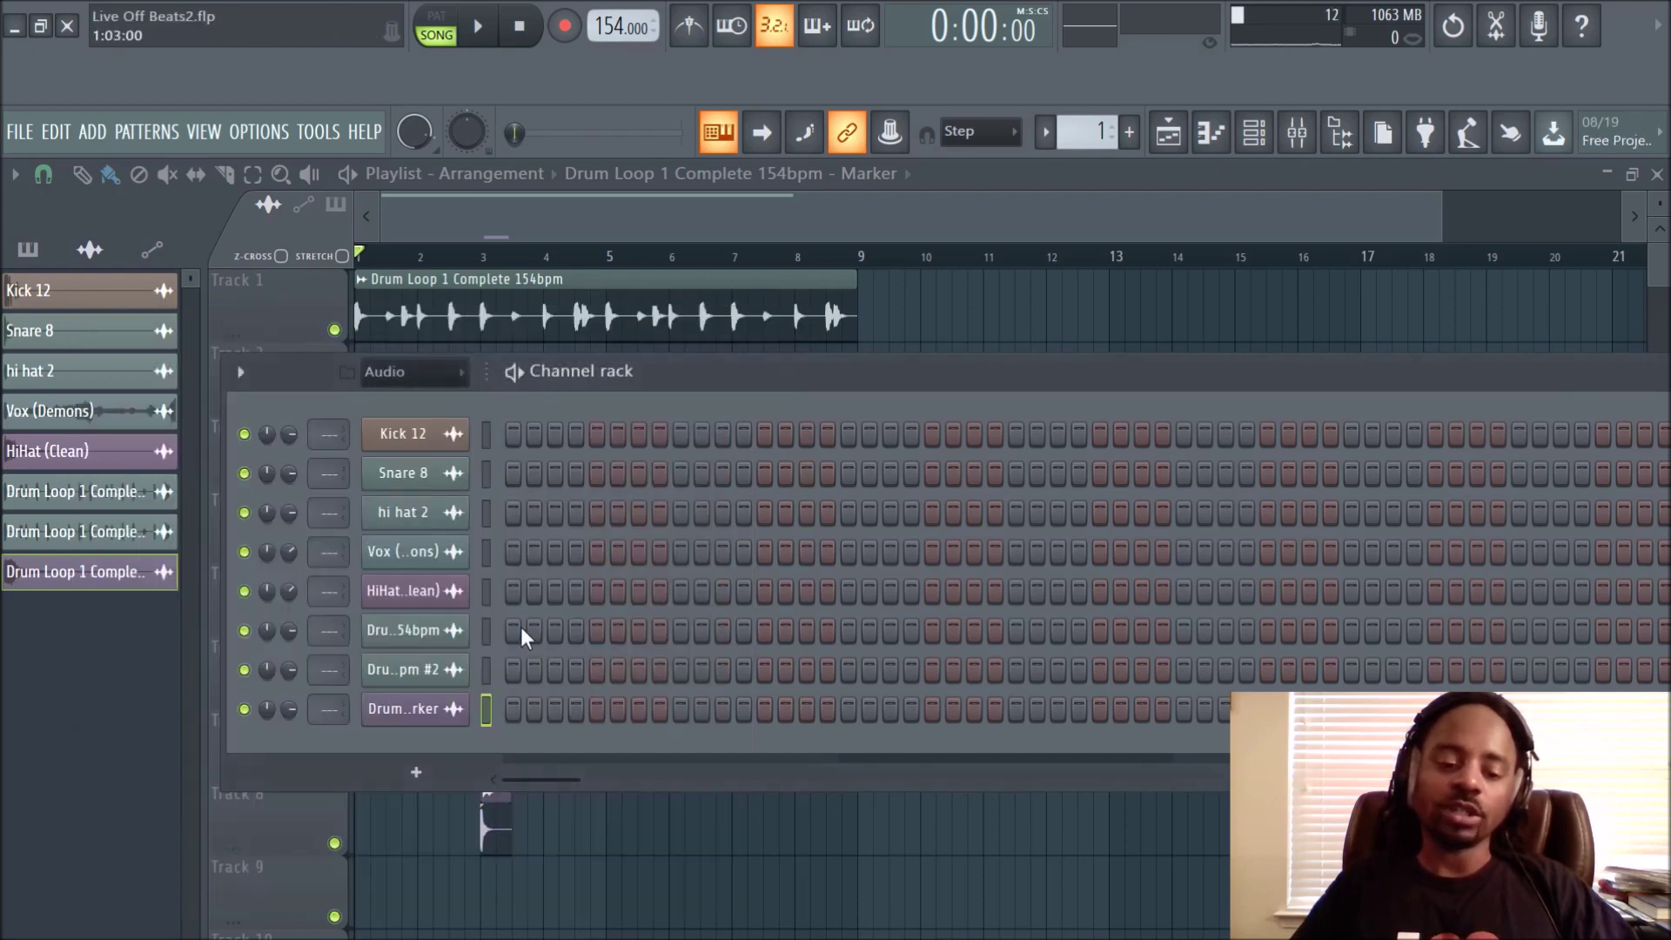
# Load the Drum Loop 1 Complete 154bpm #2 sample into Edison using the waveform's Edit option
pyautogui.click(406, 701)
pyautogui.rightClick(753, 709)
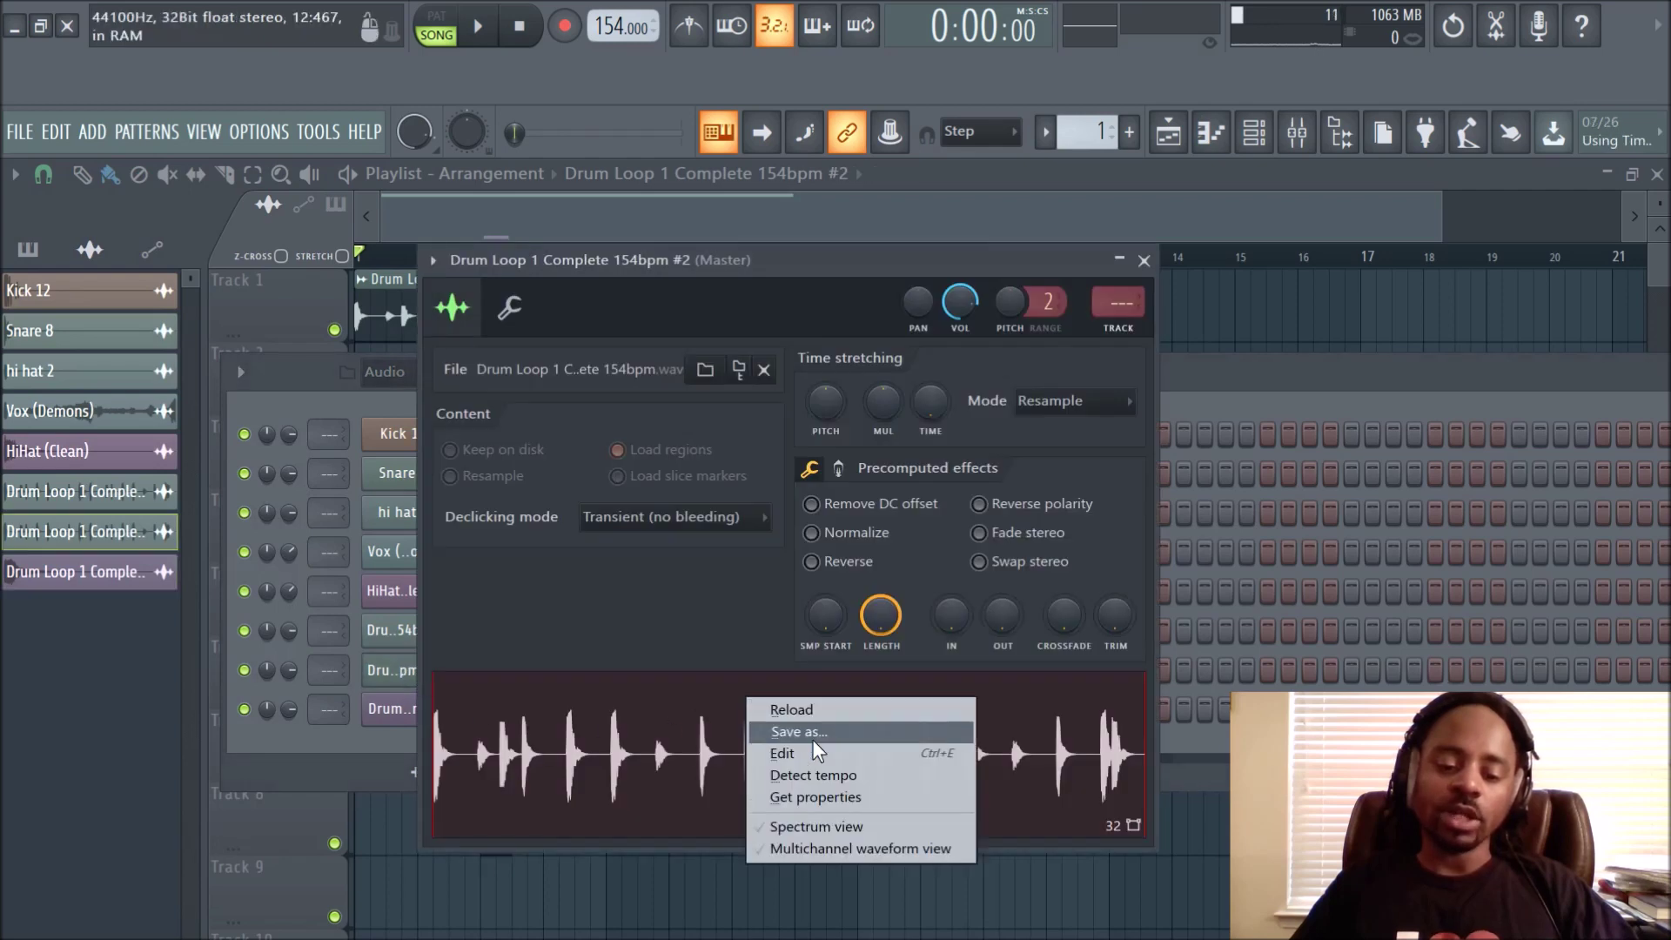
pyautogui.click(787, 728)
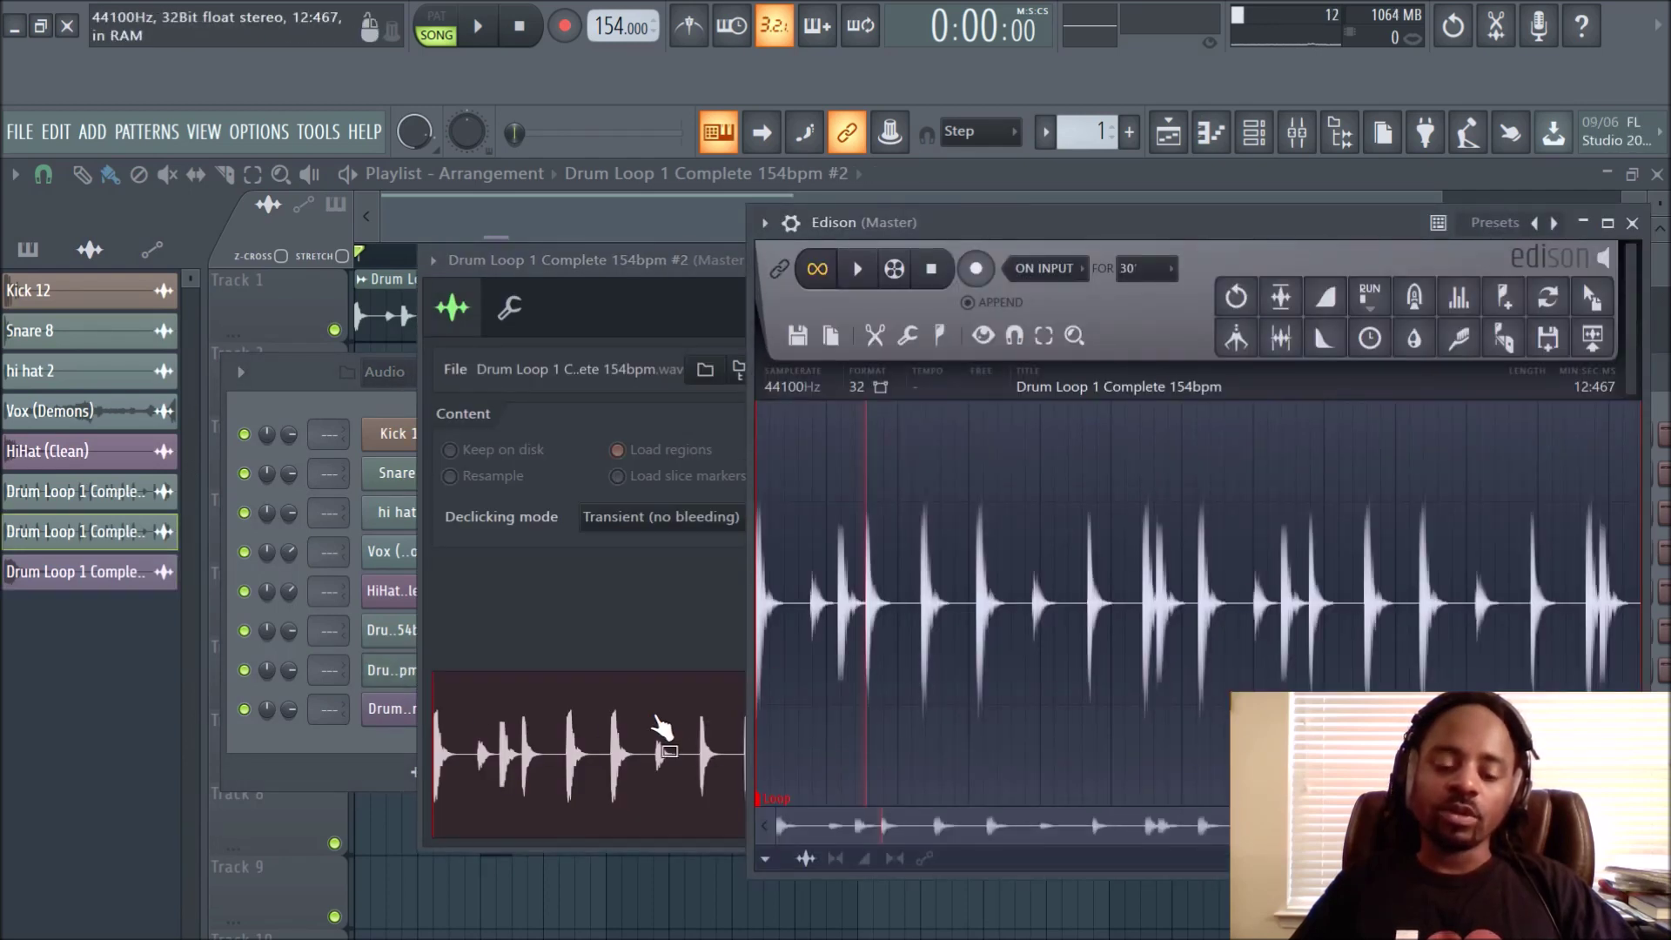
pyautogui.moveTo(1081, 223); pyautogui.dragTo(697, 241)
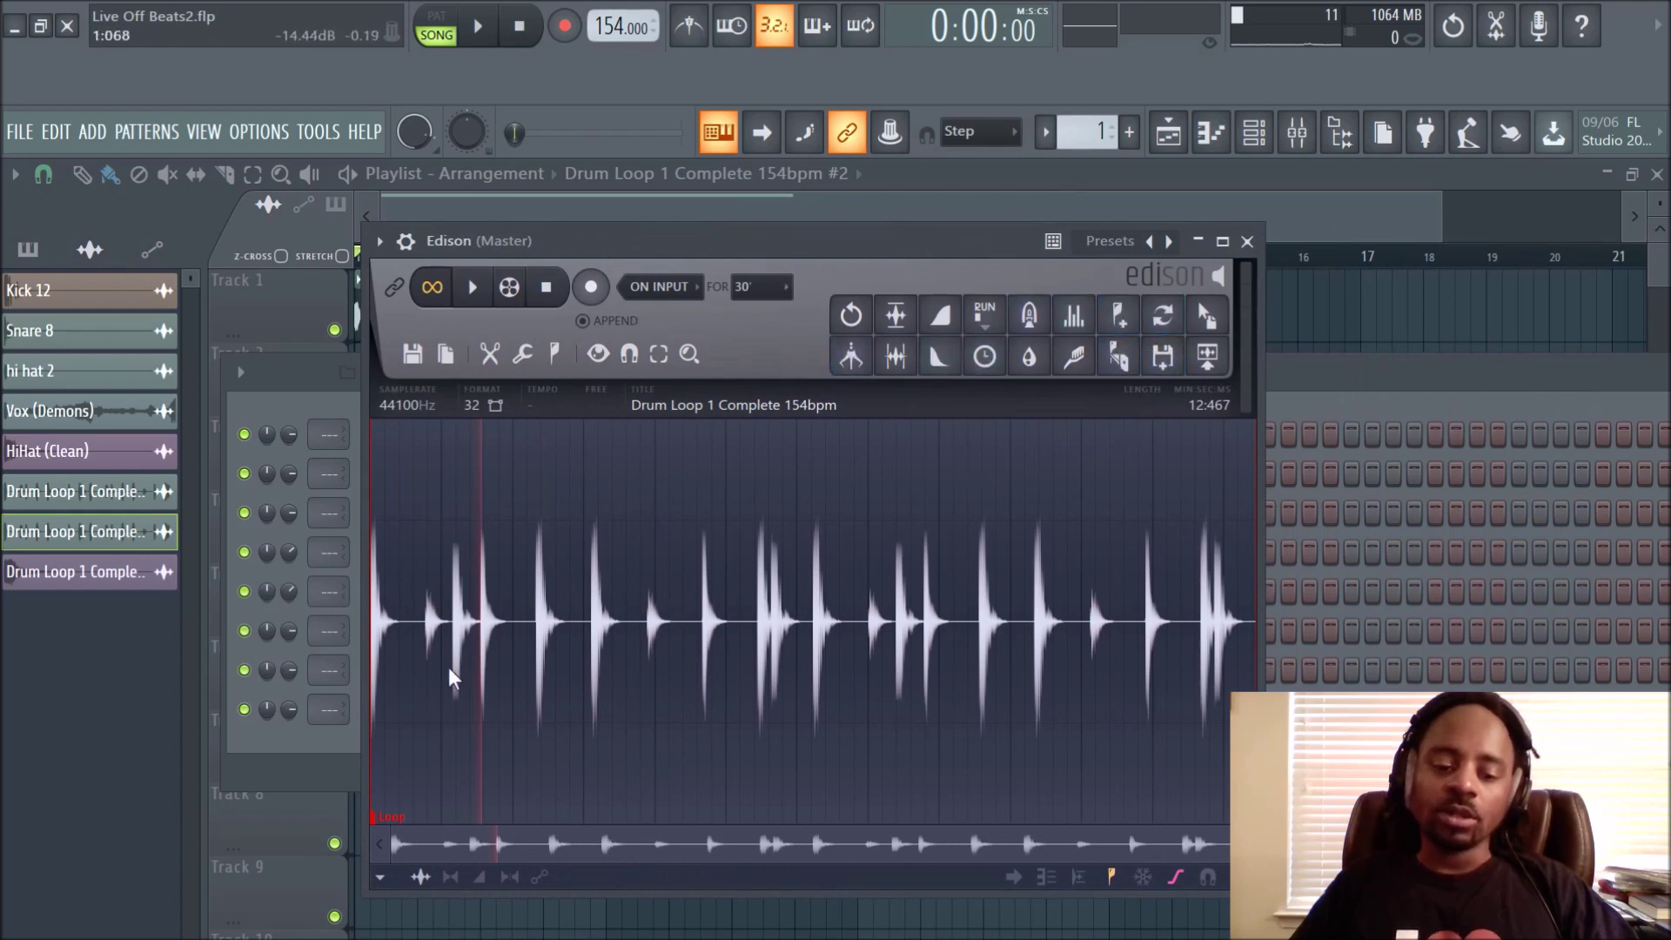
pyautogui.scroll(3, 604, 626)
pyautogui.scroll(-2, 606, 633)
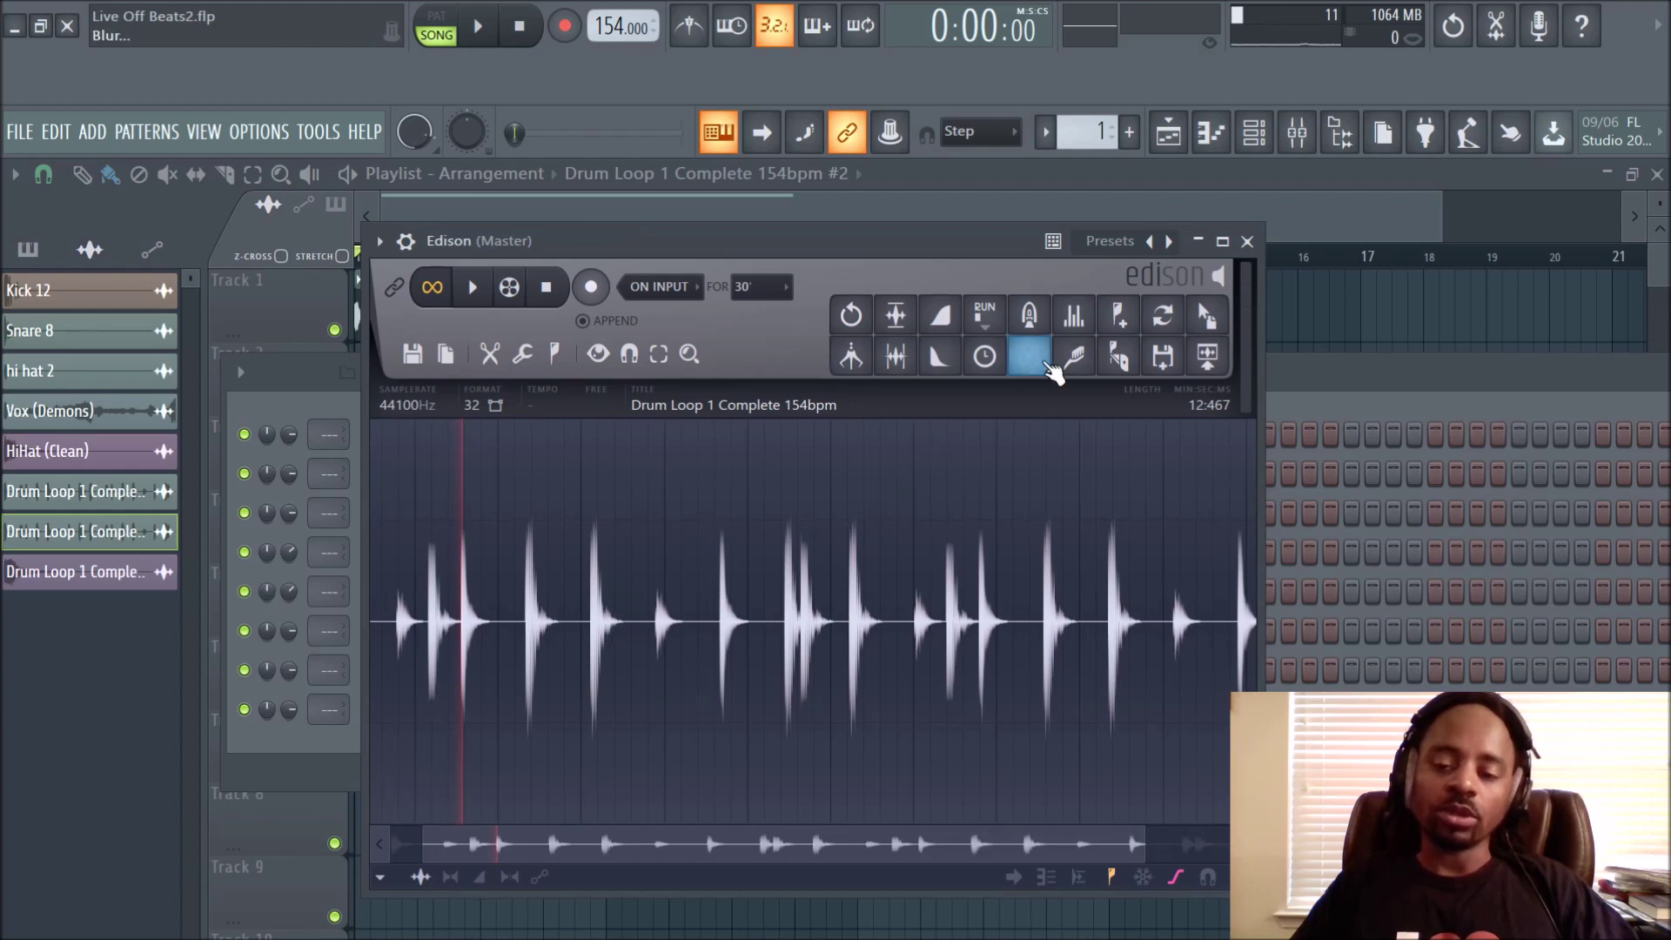
# Auto-slice the loop into 20 markers and send the whole loop to Track 2 as Loop_2
pyautogui.click(1119, 355)
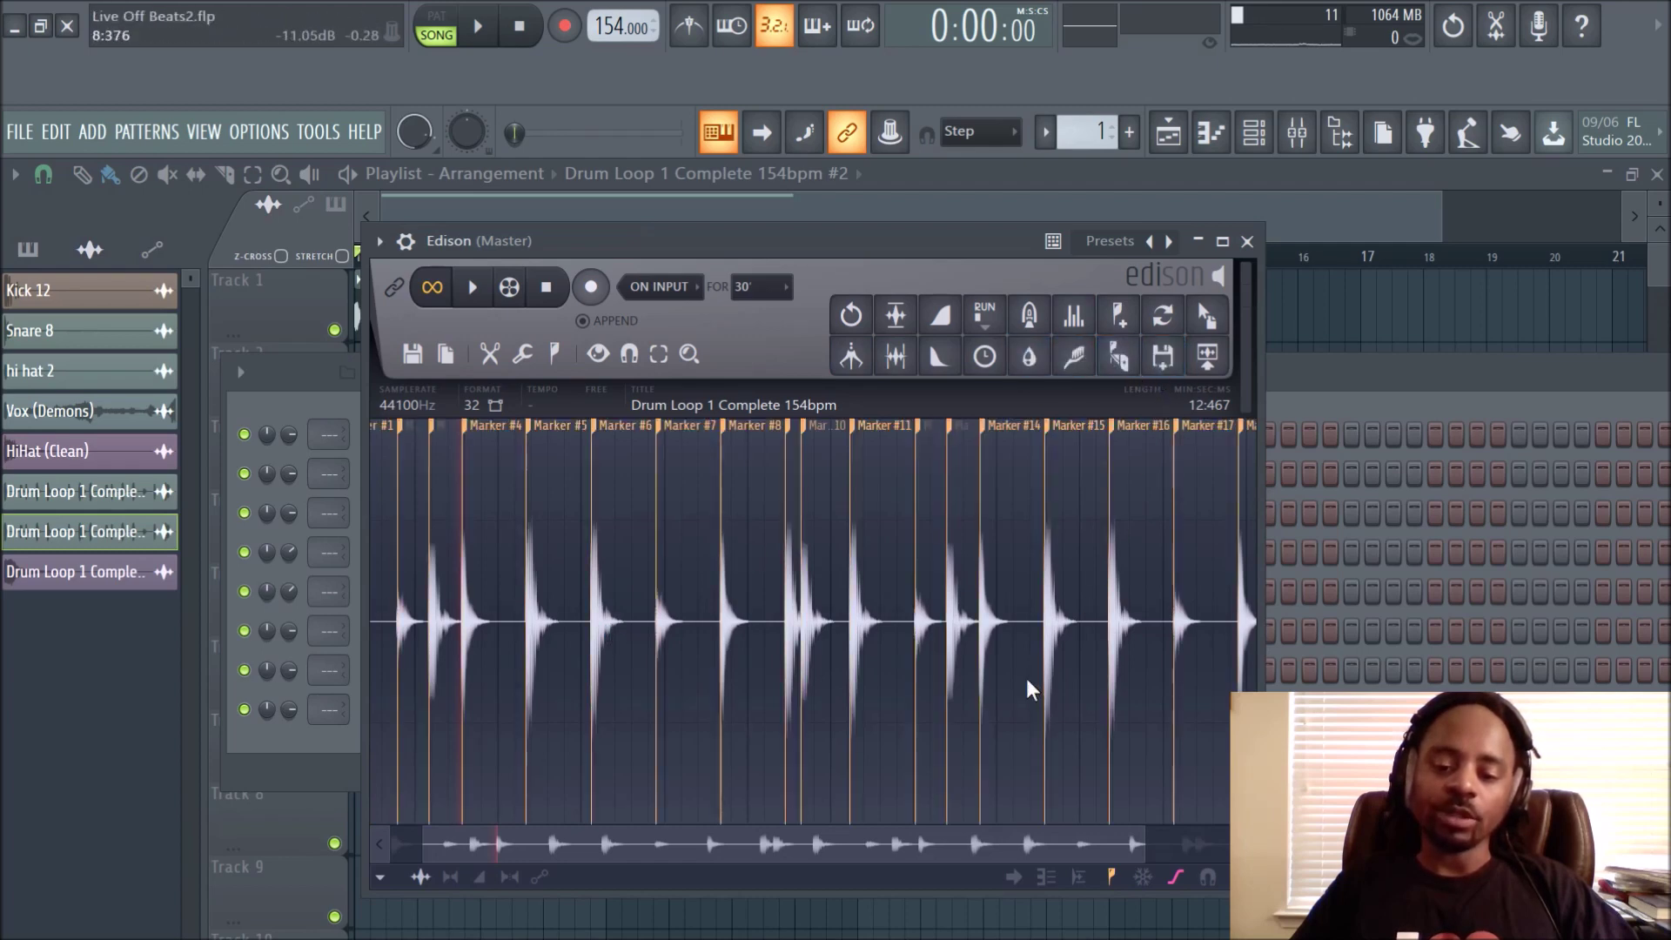
pyautogui.scroll(2, 883, 565)
pyautogui.scroll(-2, 888, 548)
pyautogui.scroll(3, 870, 609)
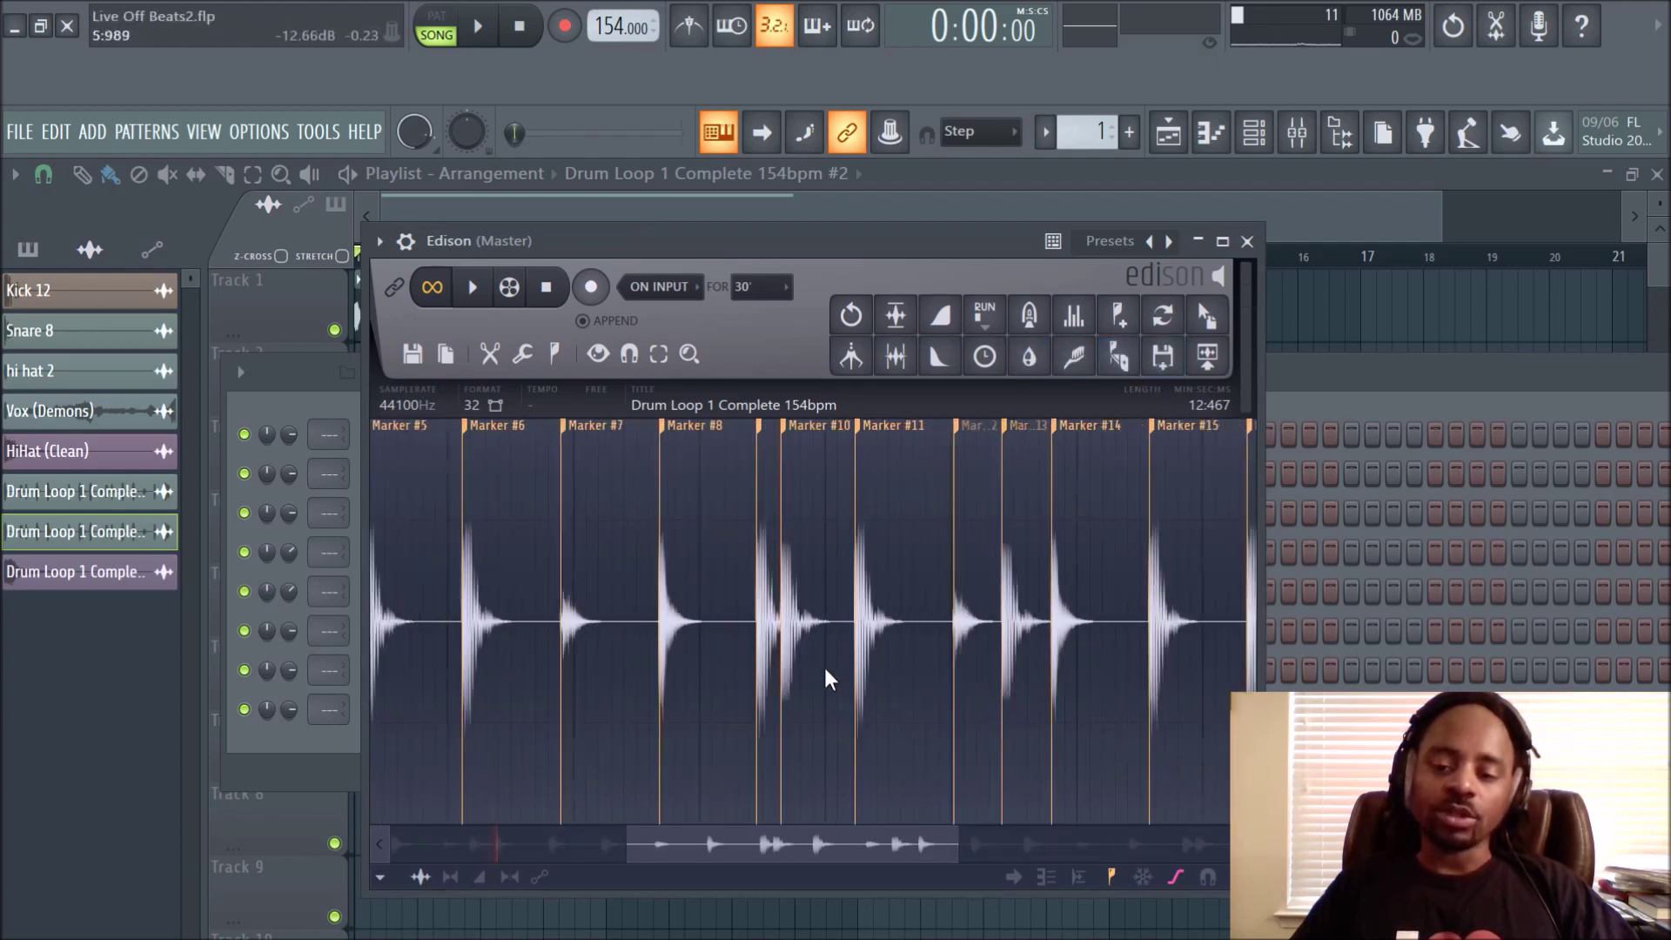
pyautogui.scroll(-3, 896, 590)
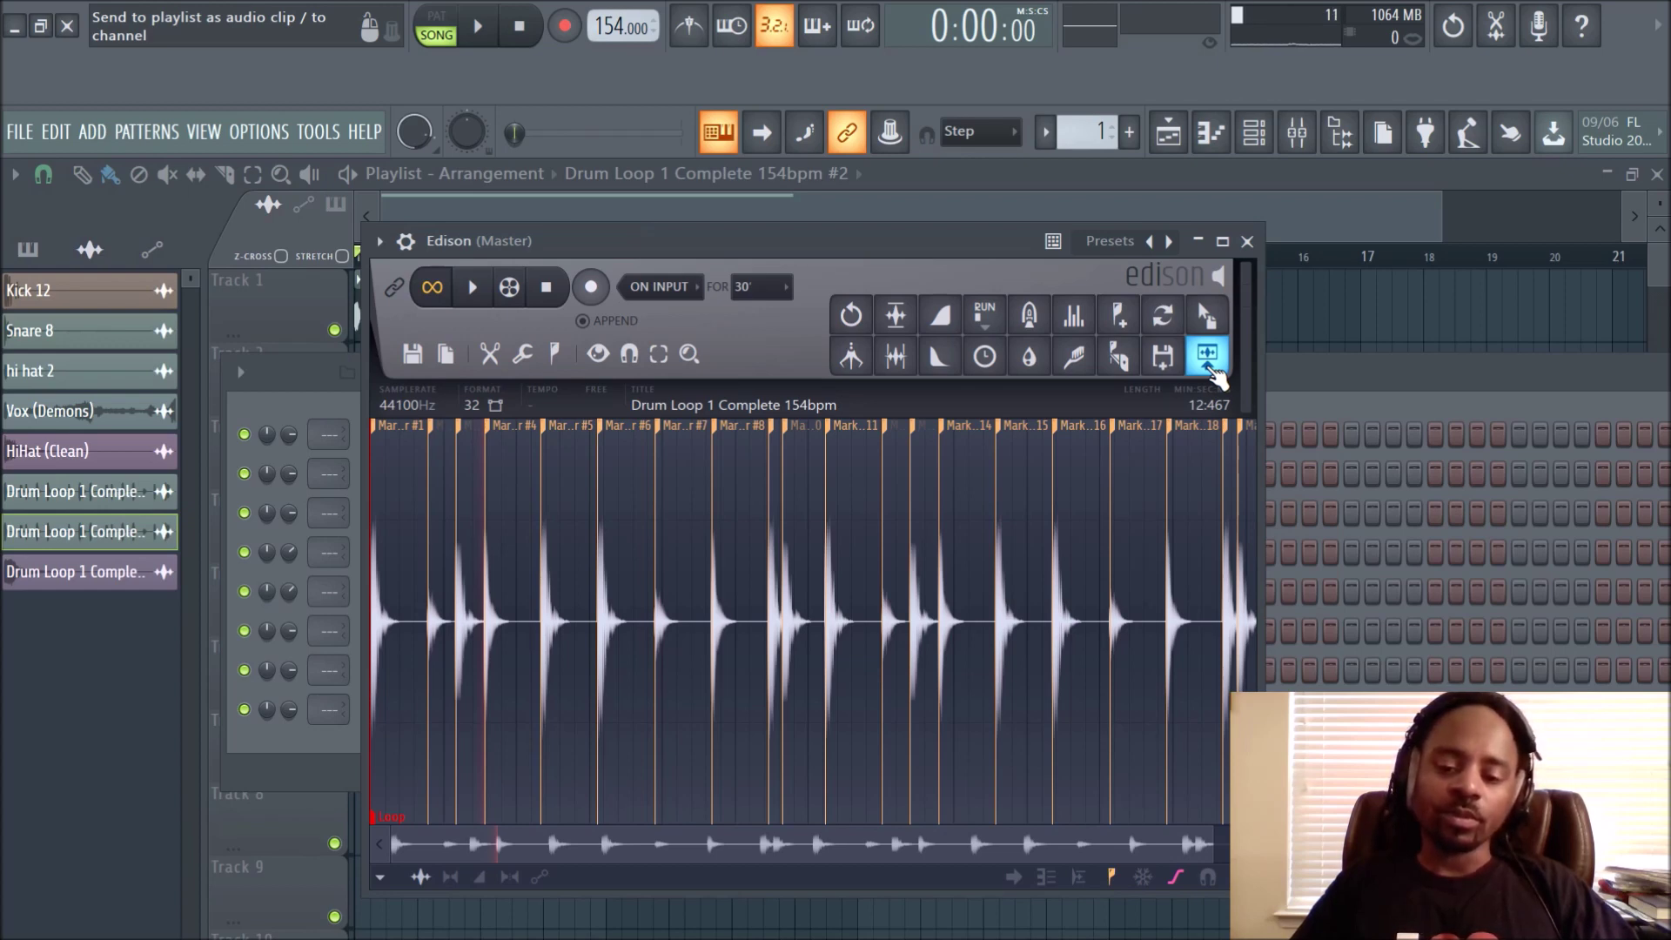
pyautogui.click(1208, 356)
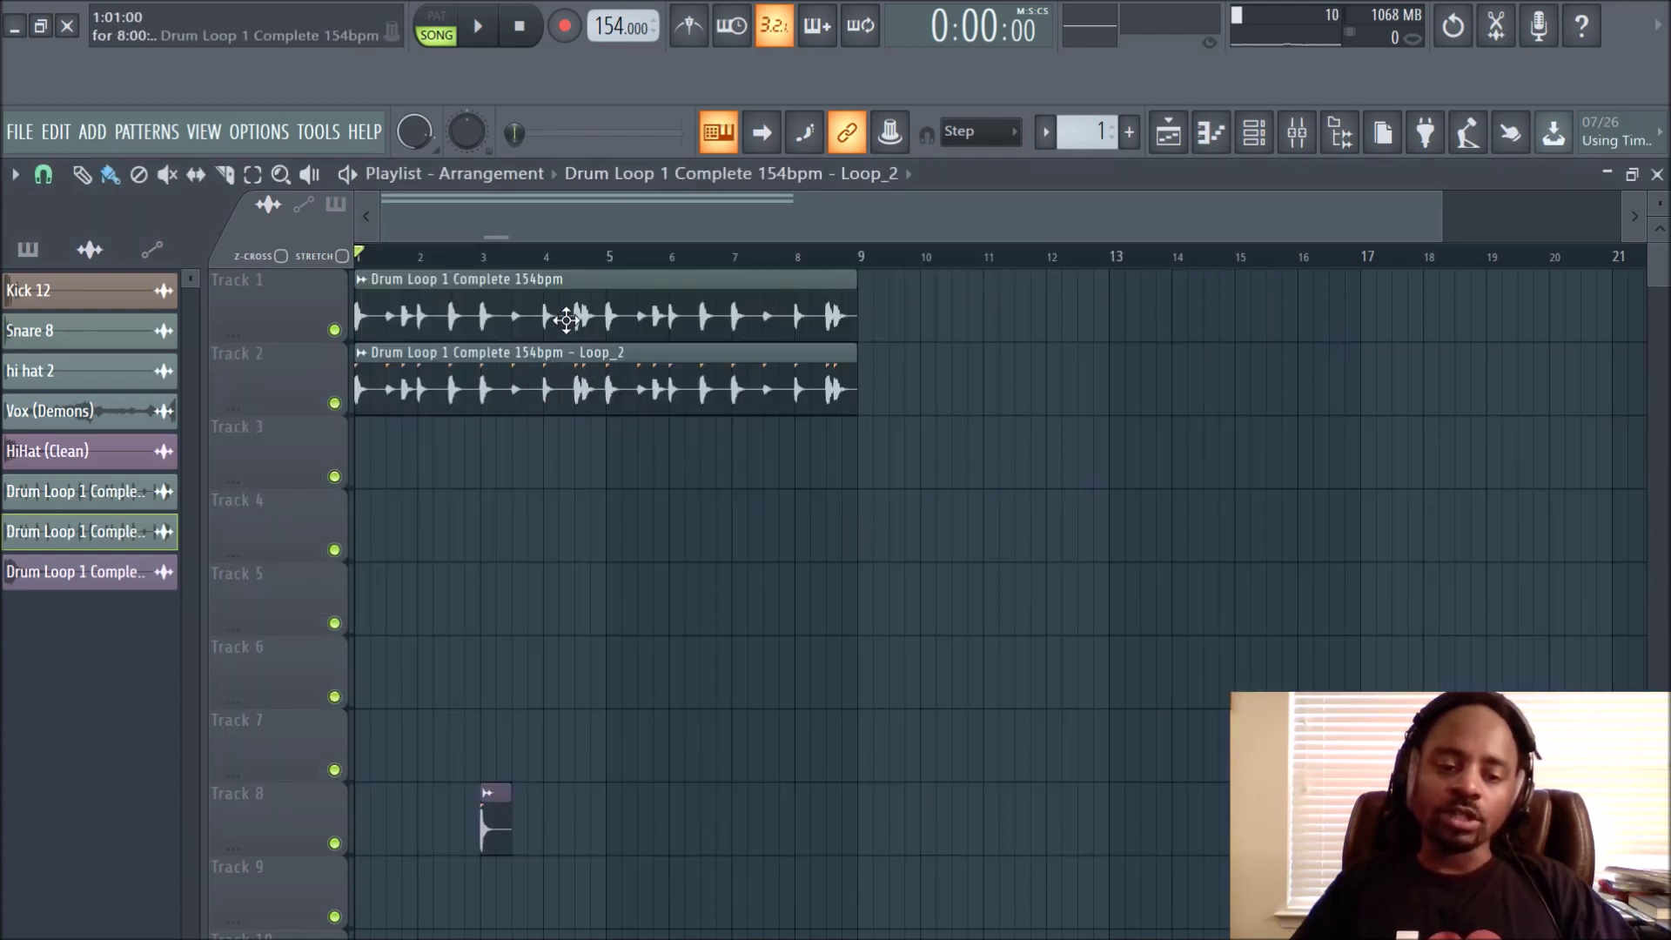
# Inspect the Loop_2 clip's channel settings from the playlist, then close them
pyautogui.scroll(1, 619, 261)
pyautogui.scroll(3, 619, 258)
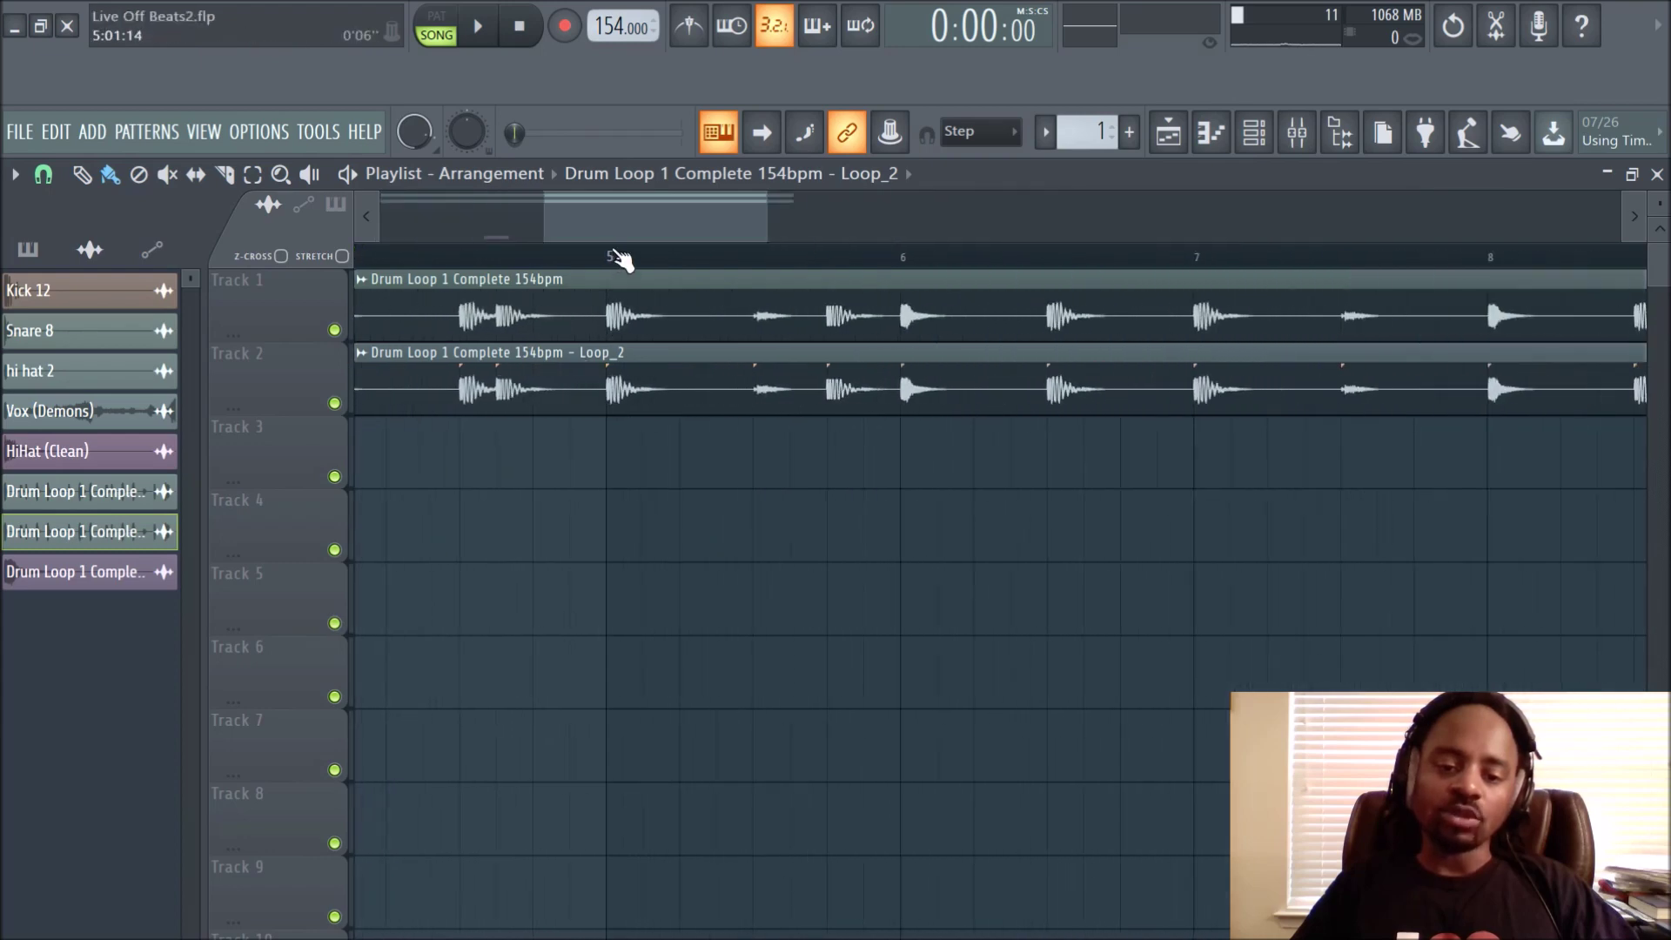
pyautogui.scroll(2, 629, 218)
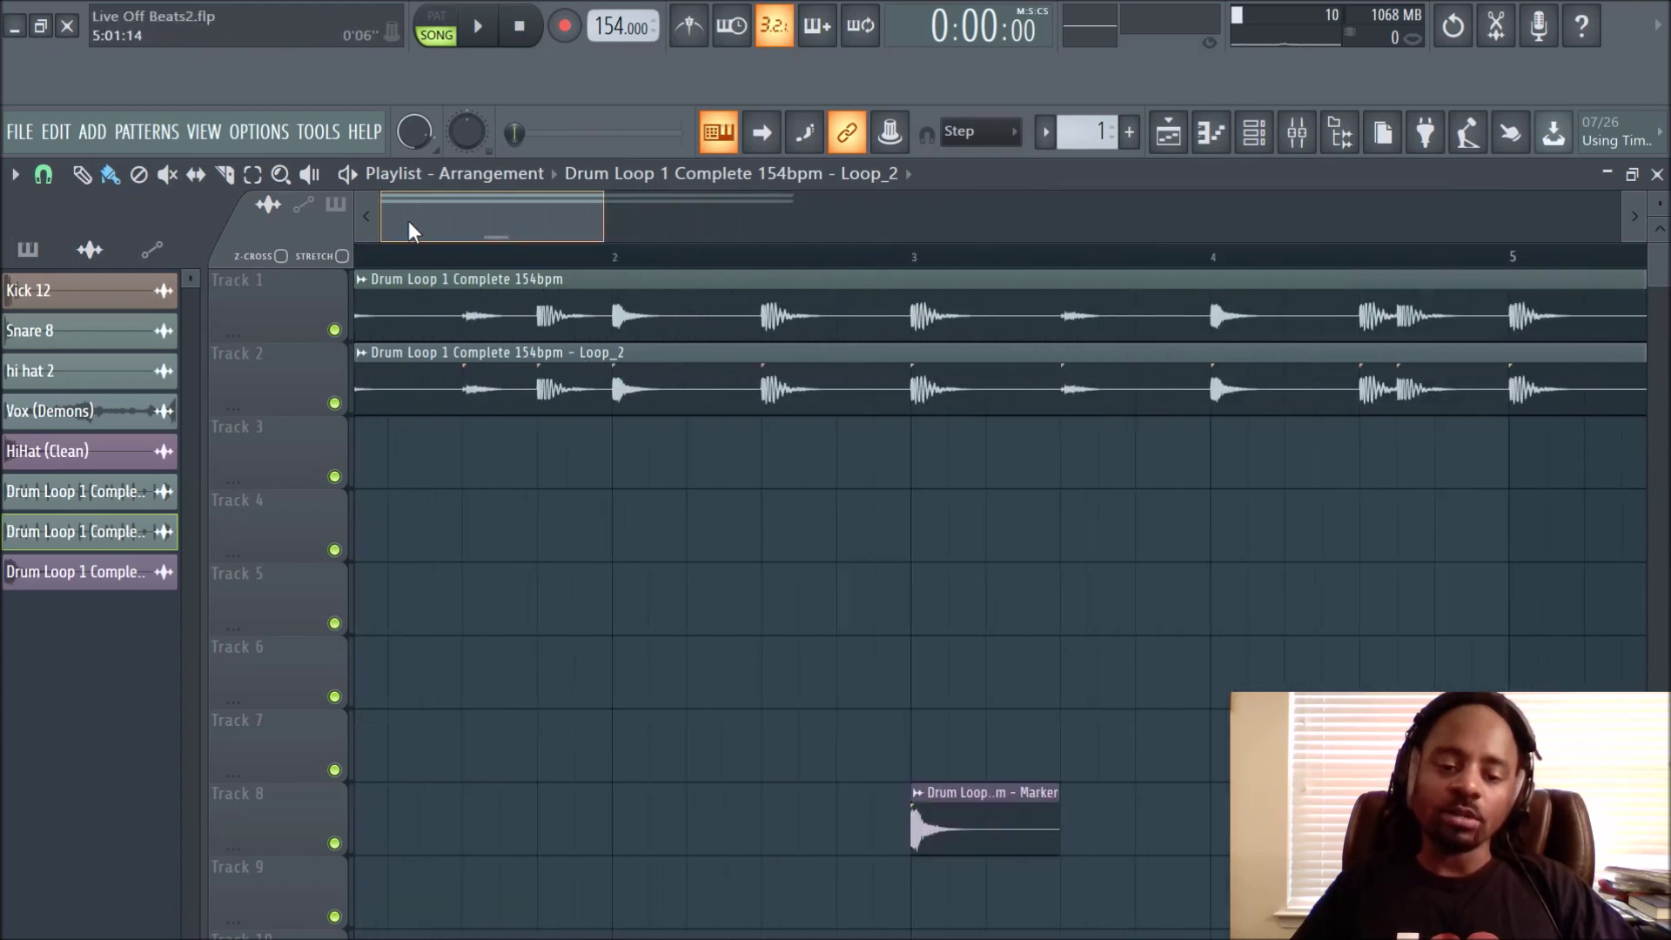
pyautogui.doubleClick(932, 392)
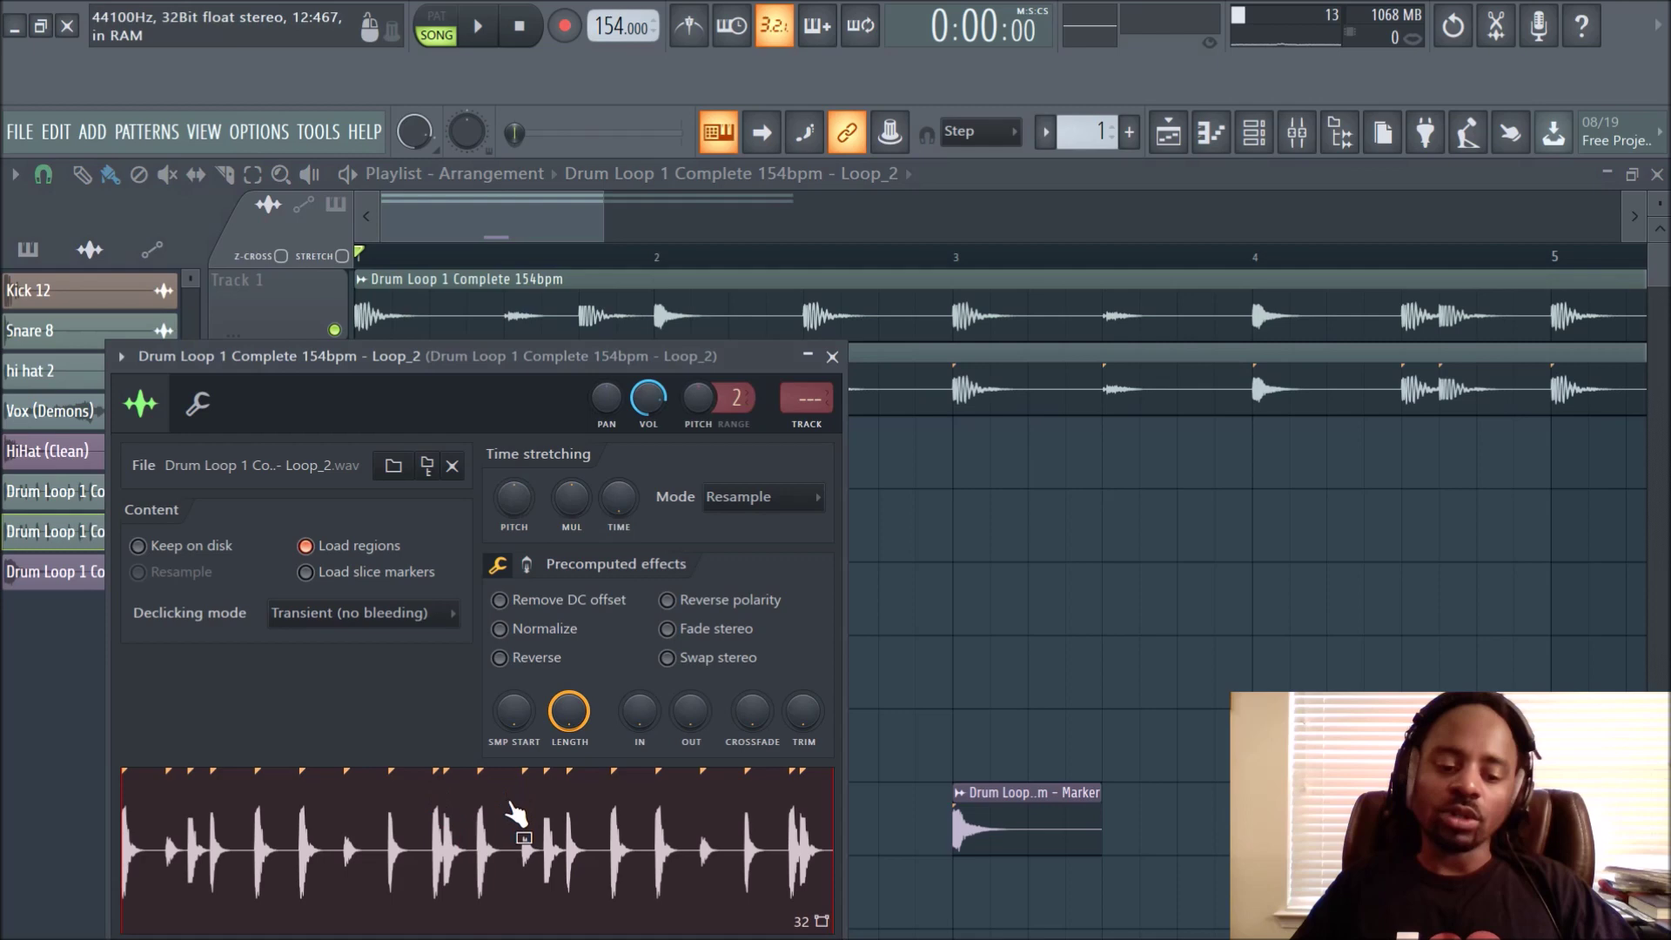
pyautogui.click(832, 355)
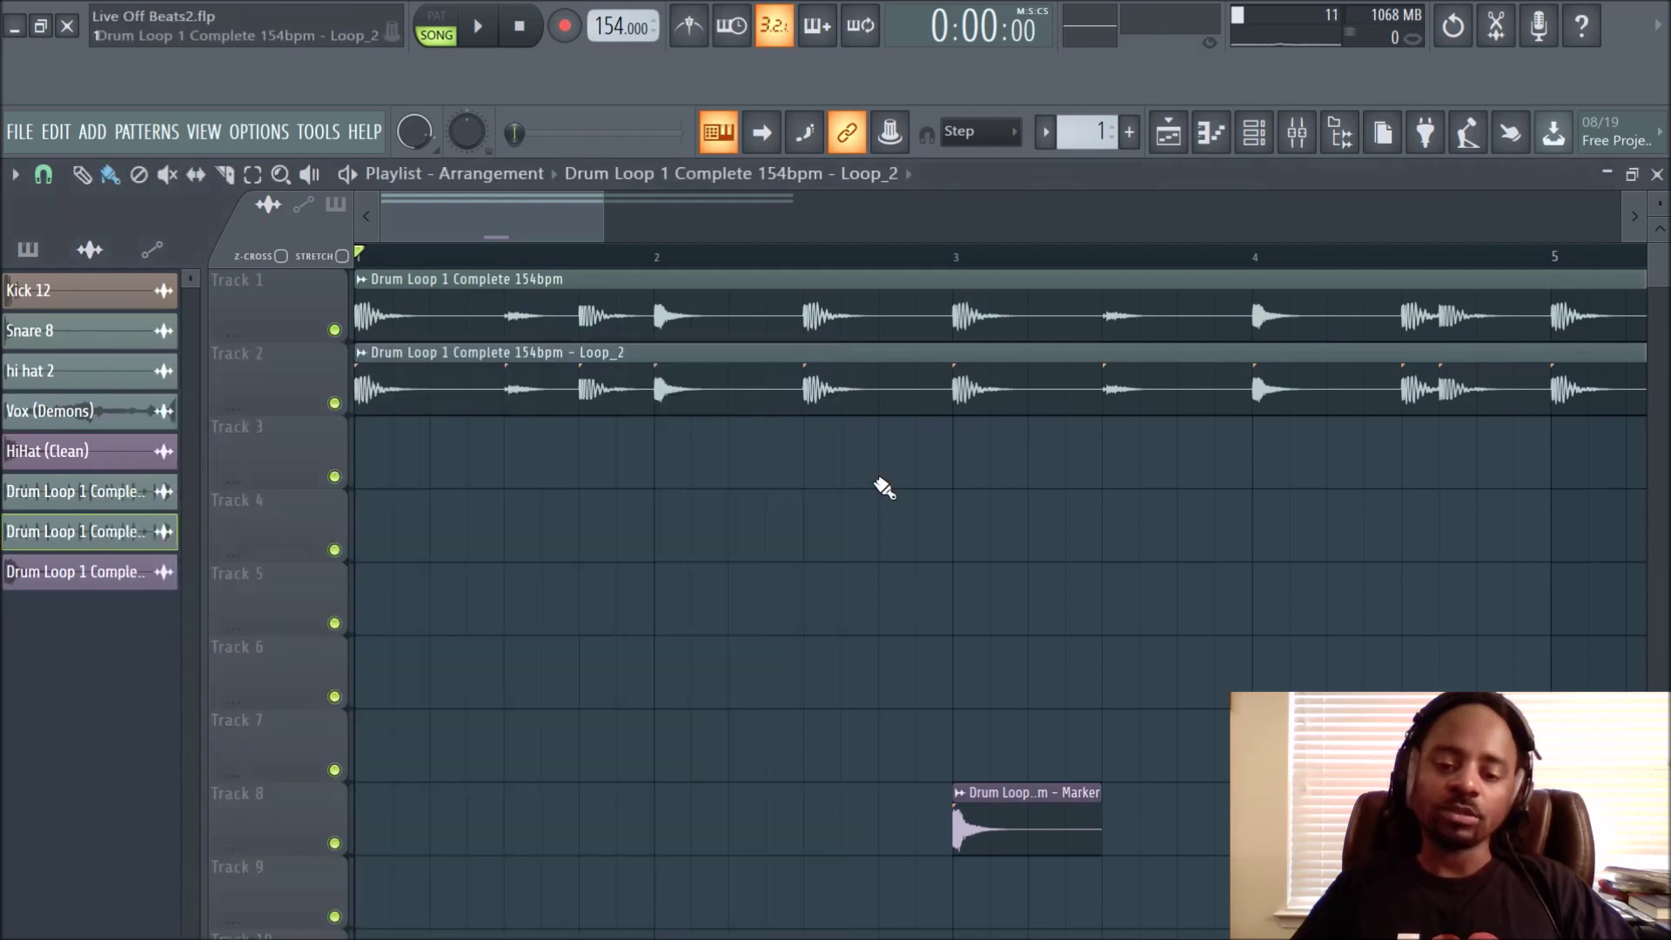
# In the channel rack, open the Drum Loop #2 channel's sample settings and its waveform options
pyautogui.click(1269, 153)
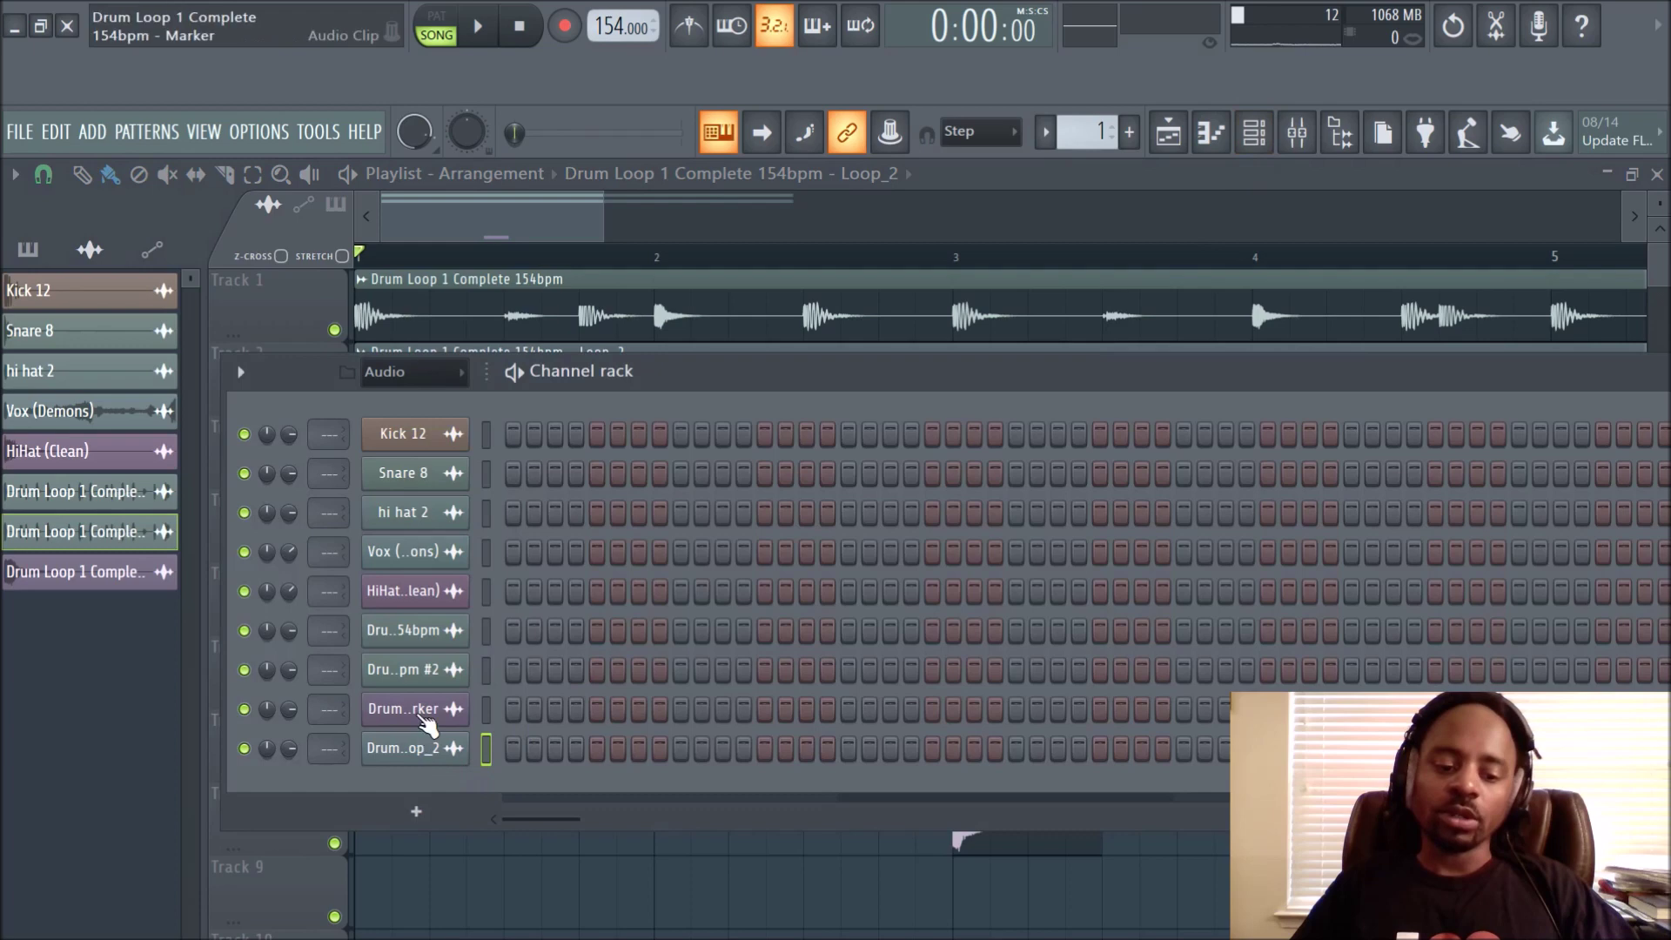
pyautogui.rightClick(461, 712)
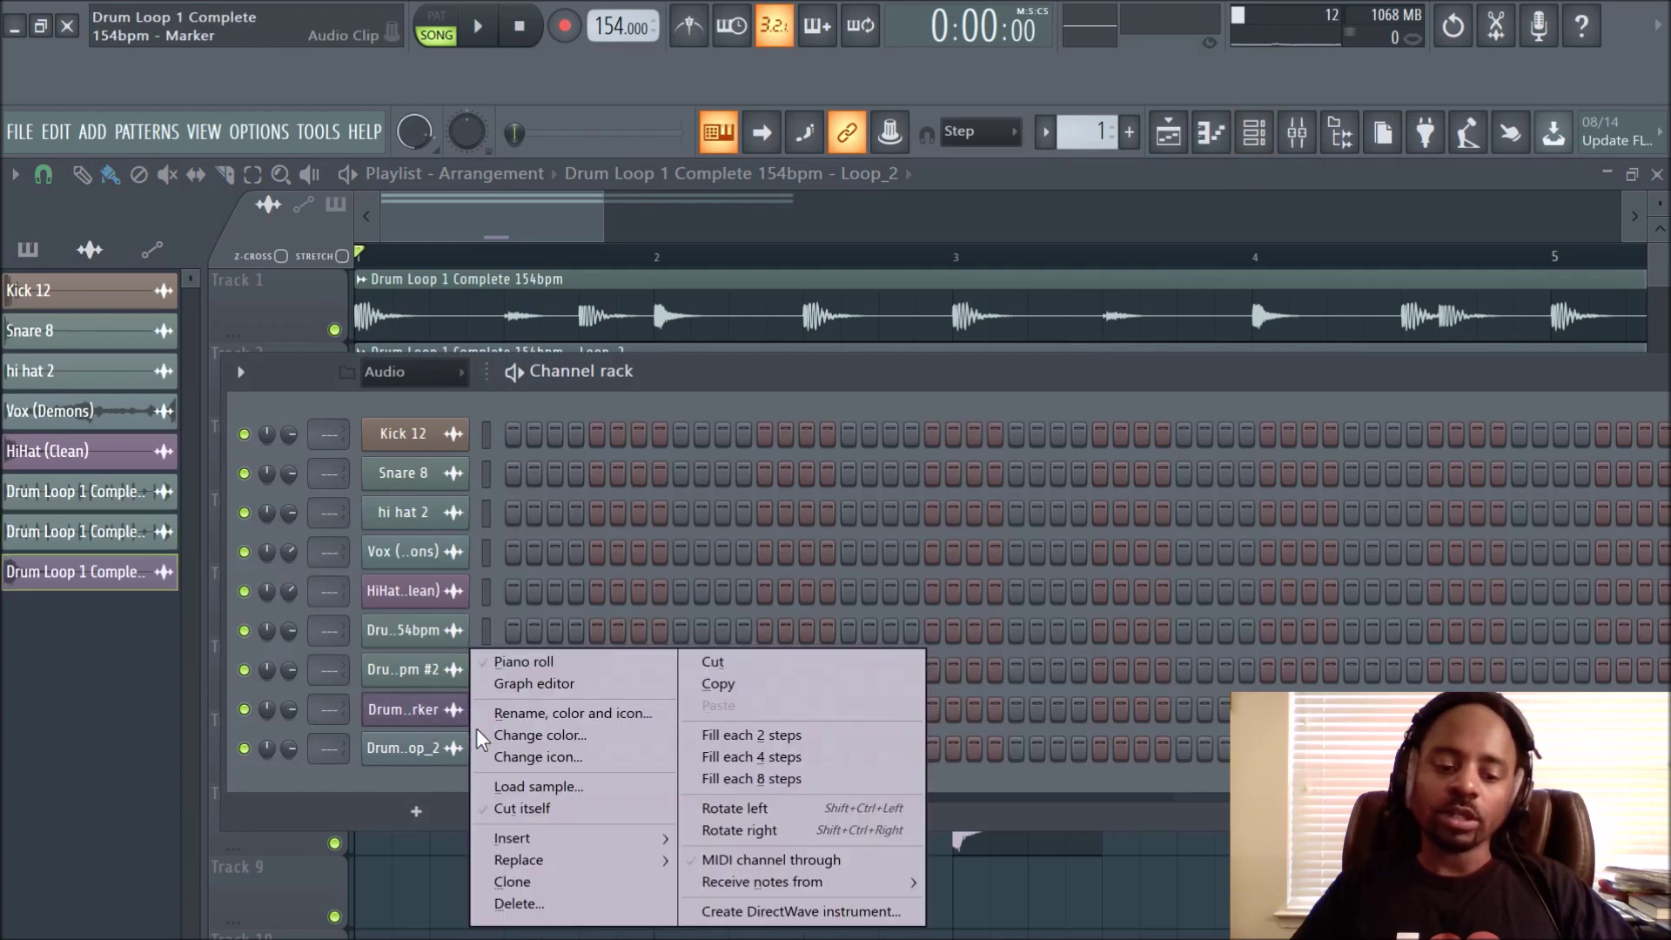
pyautogui.click(406, 718)
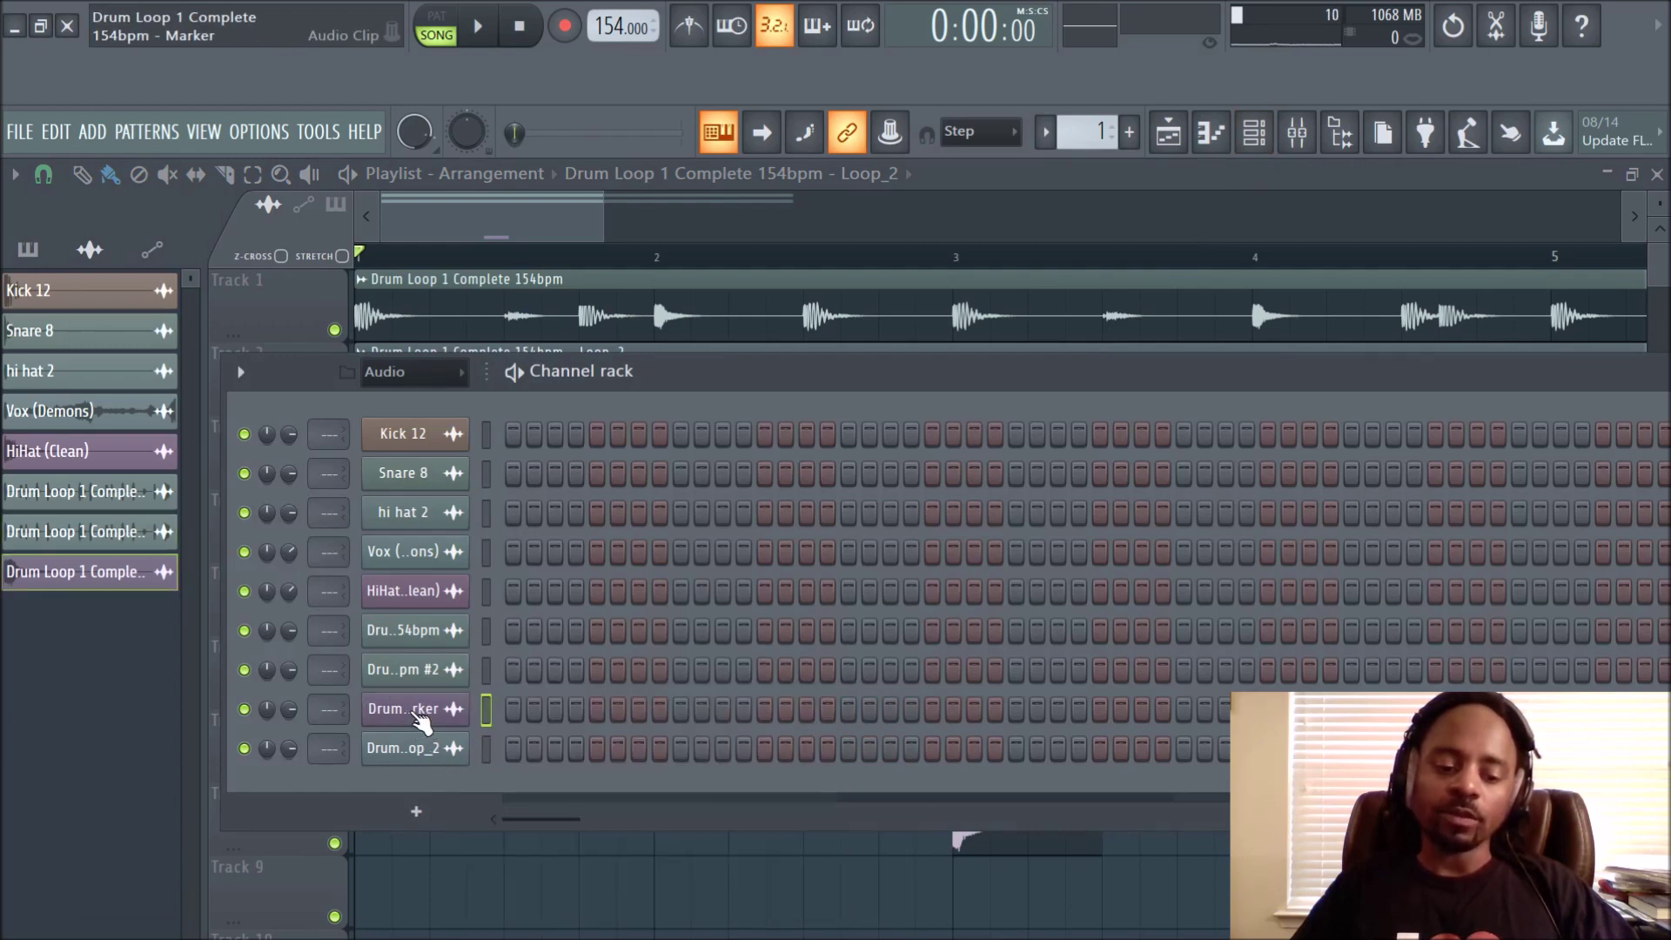
pyautogui.click(422, 720)
pyautogui.click(773, 365)
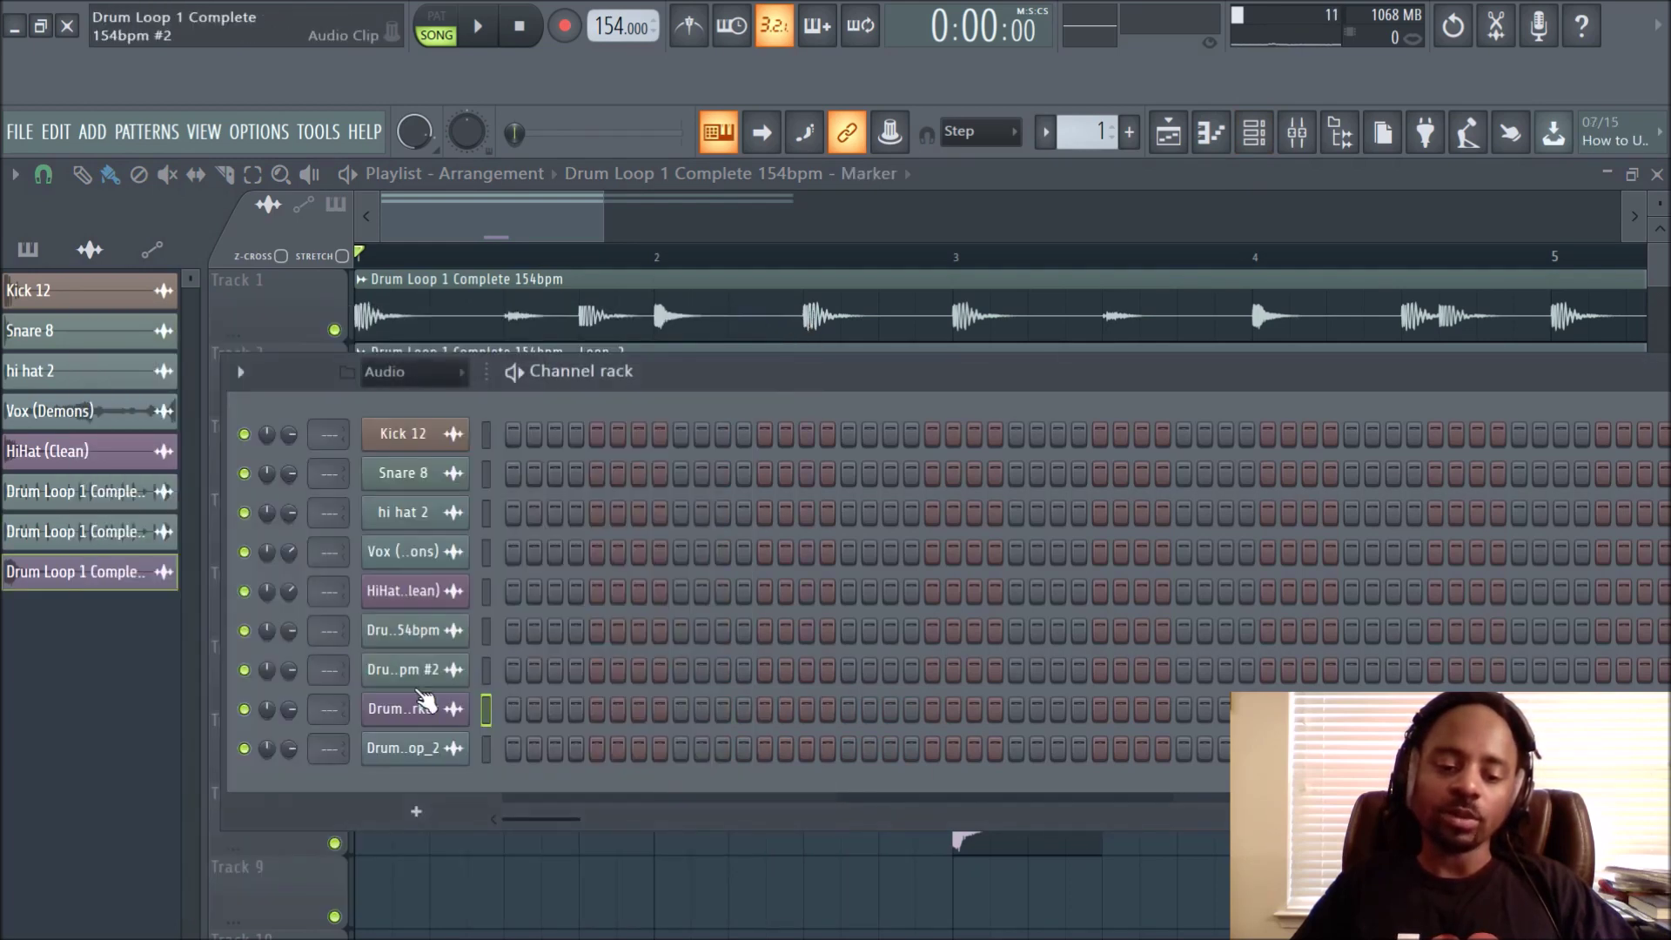
pyautogui.click(414, 670)
pyautogui.rightClick(668, 758)
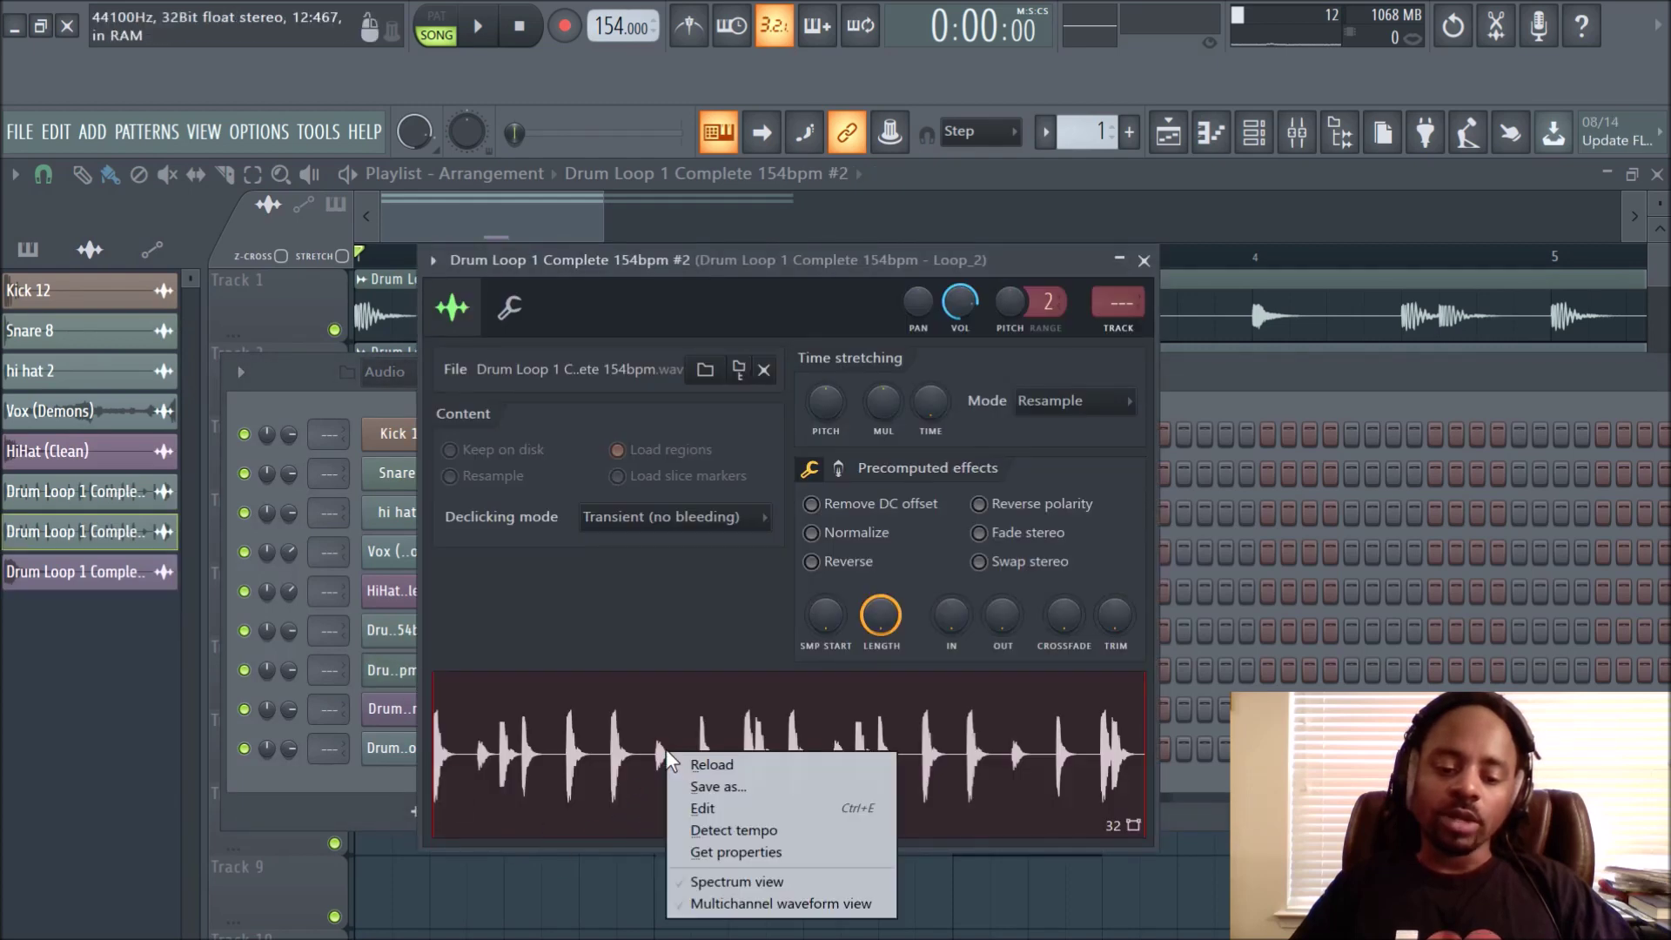
# Open the loop in Edison and auto-slice it into marked regions
pyautogui.click(731, 807)
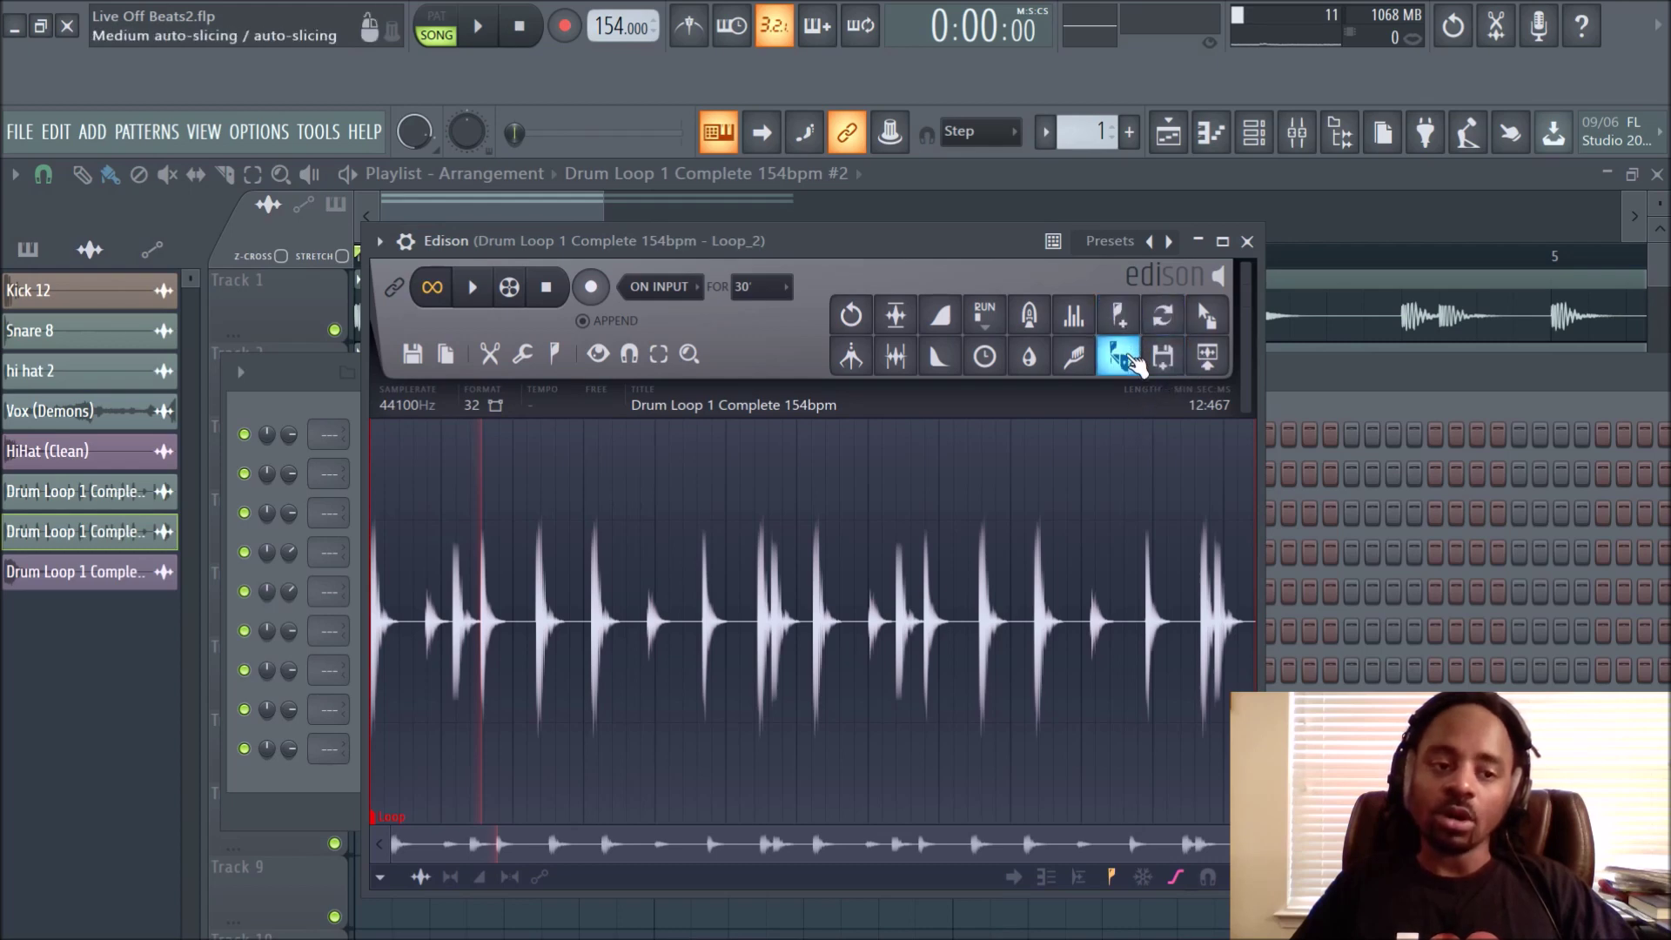
pyautogui.click(1122, 357)
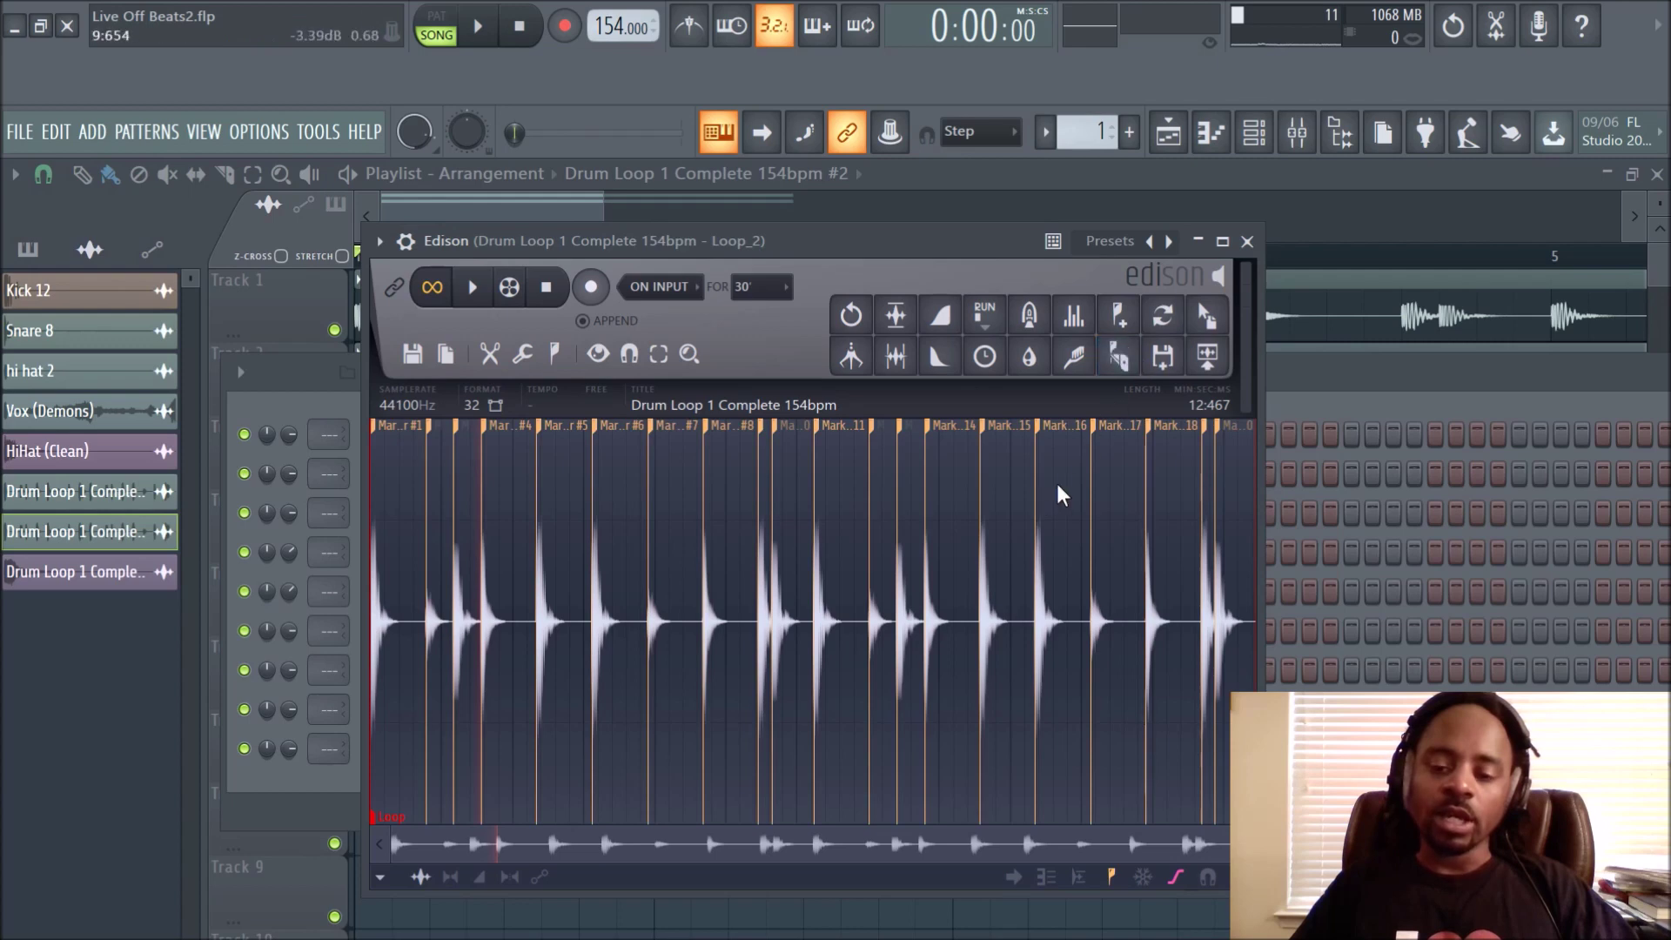
pyautogui.scroll(2, 1060, 493)
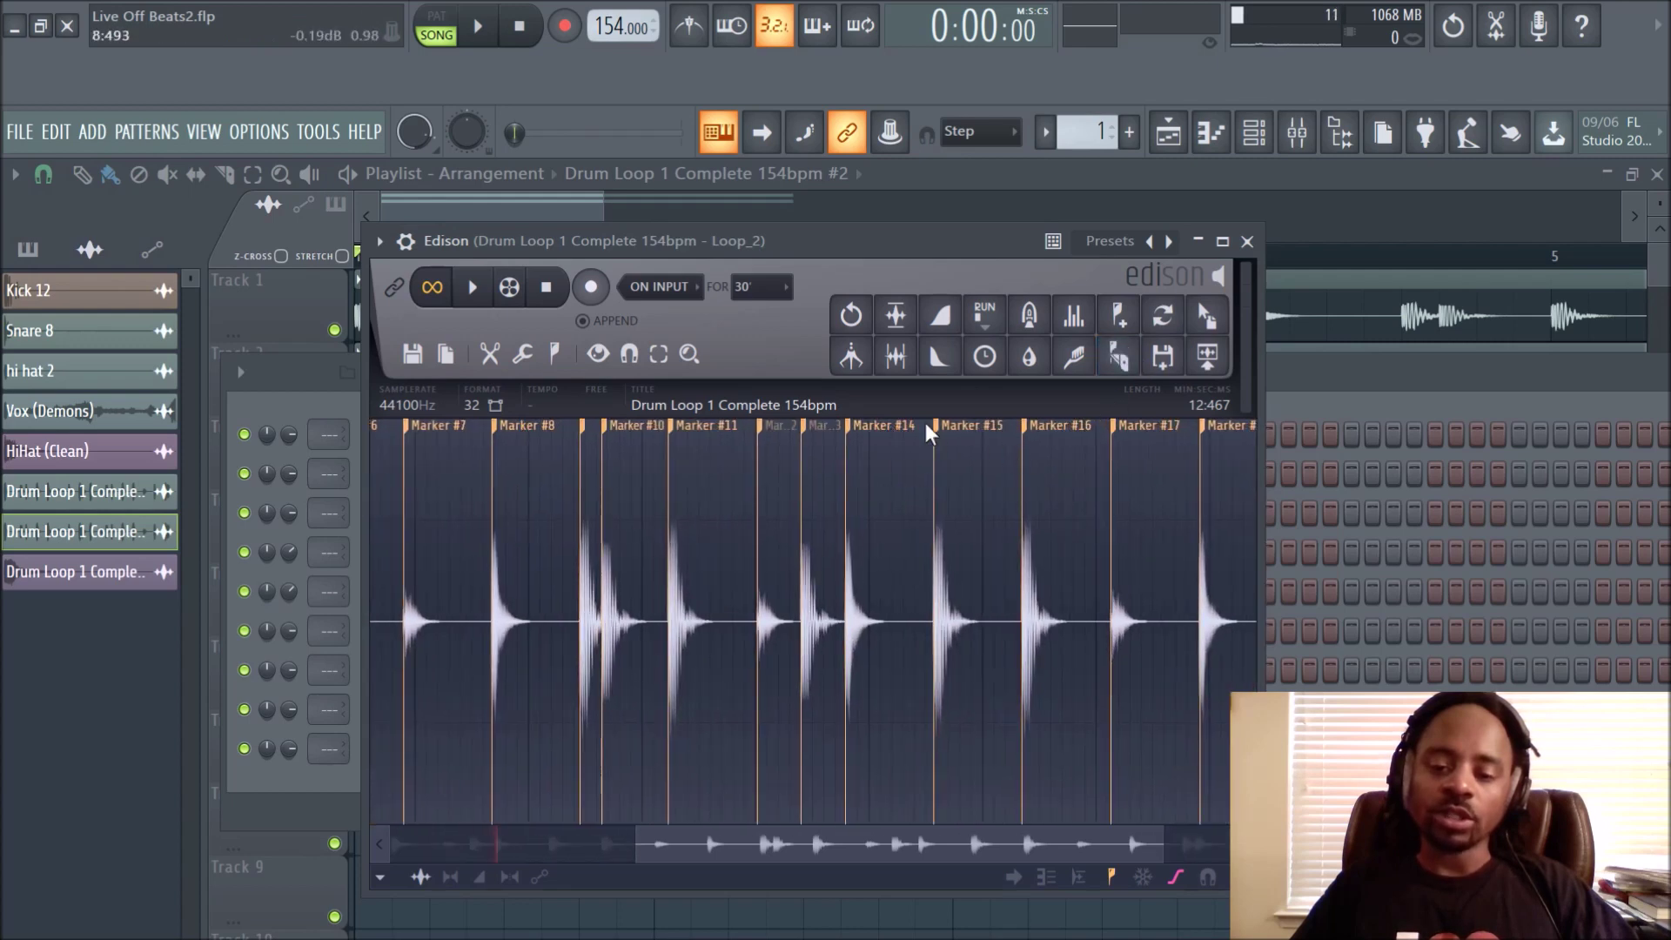
# Select the Marker #15 slice, preview it, and send it to the playlist as a clip
pyautogui.click(949, 430)
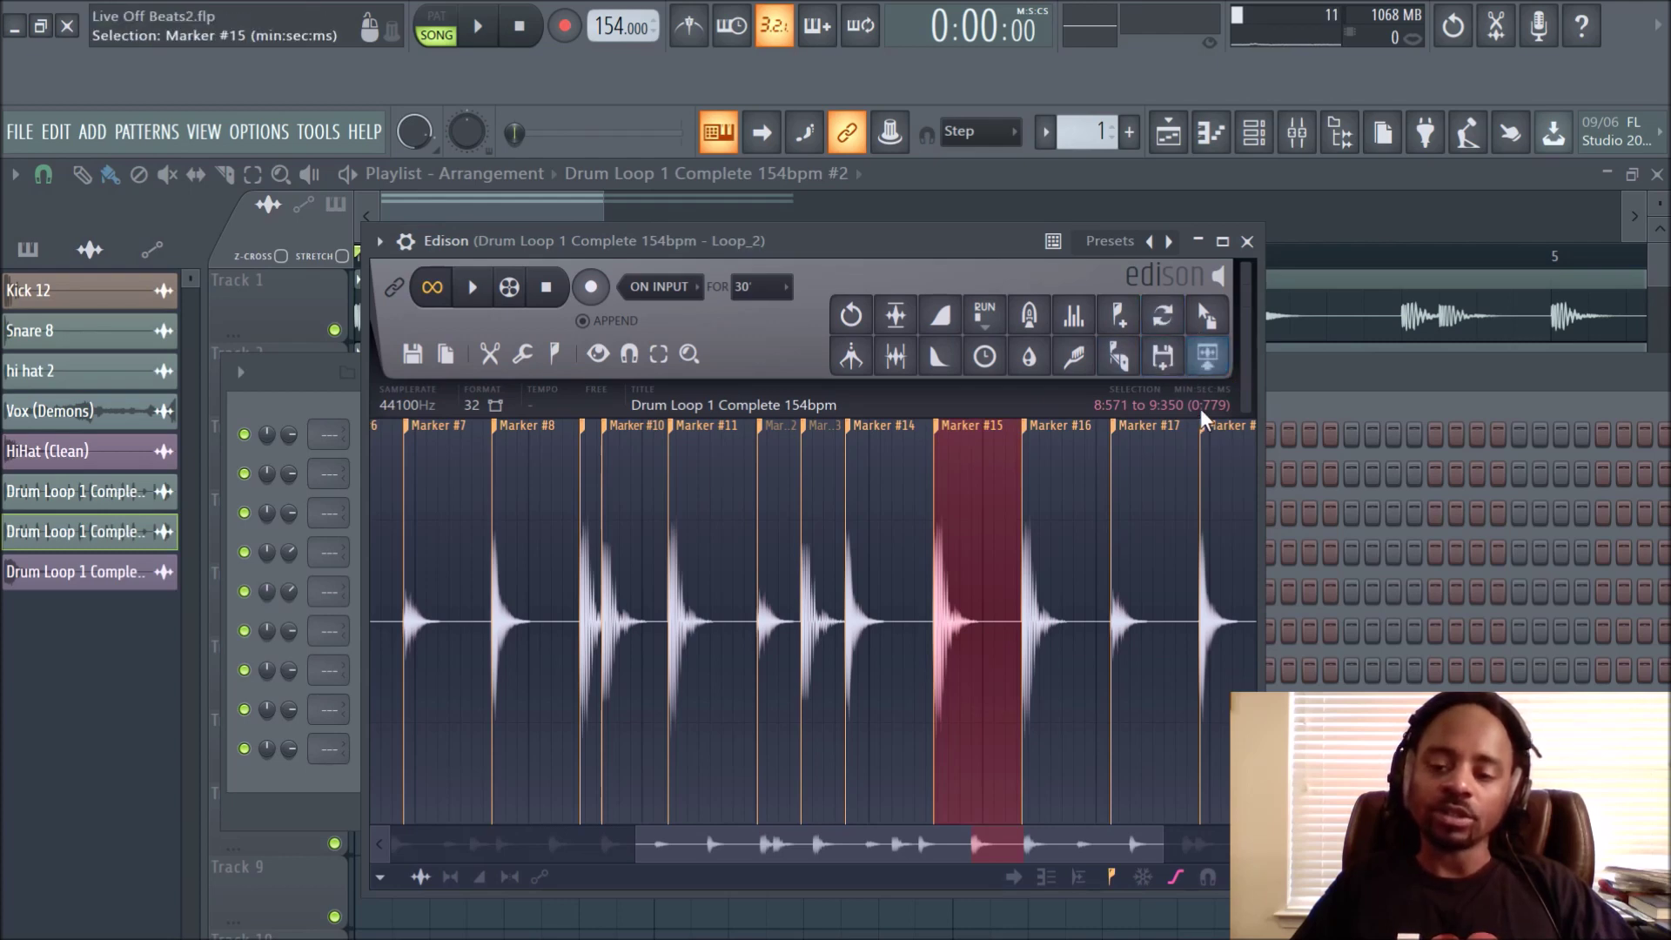
pyautogui.click(1206, 355)
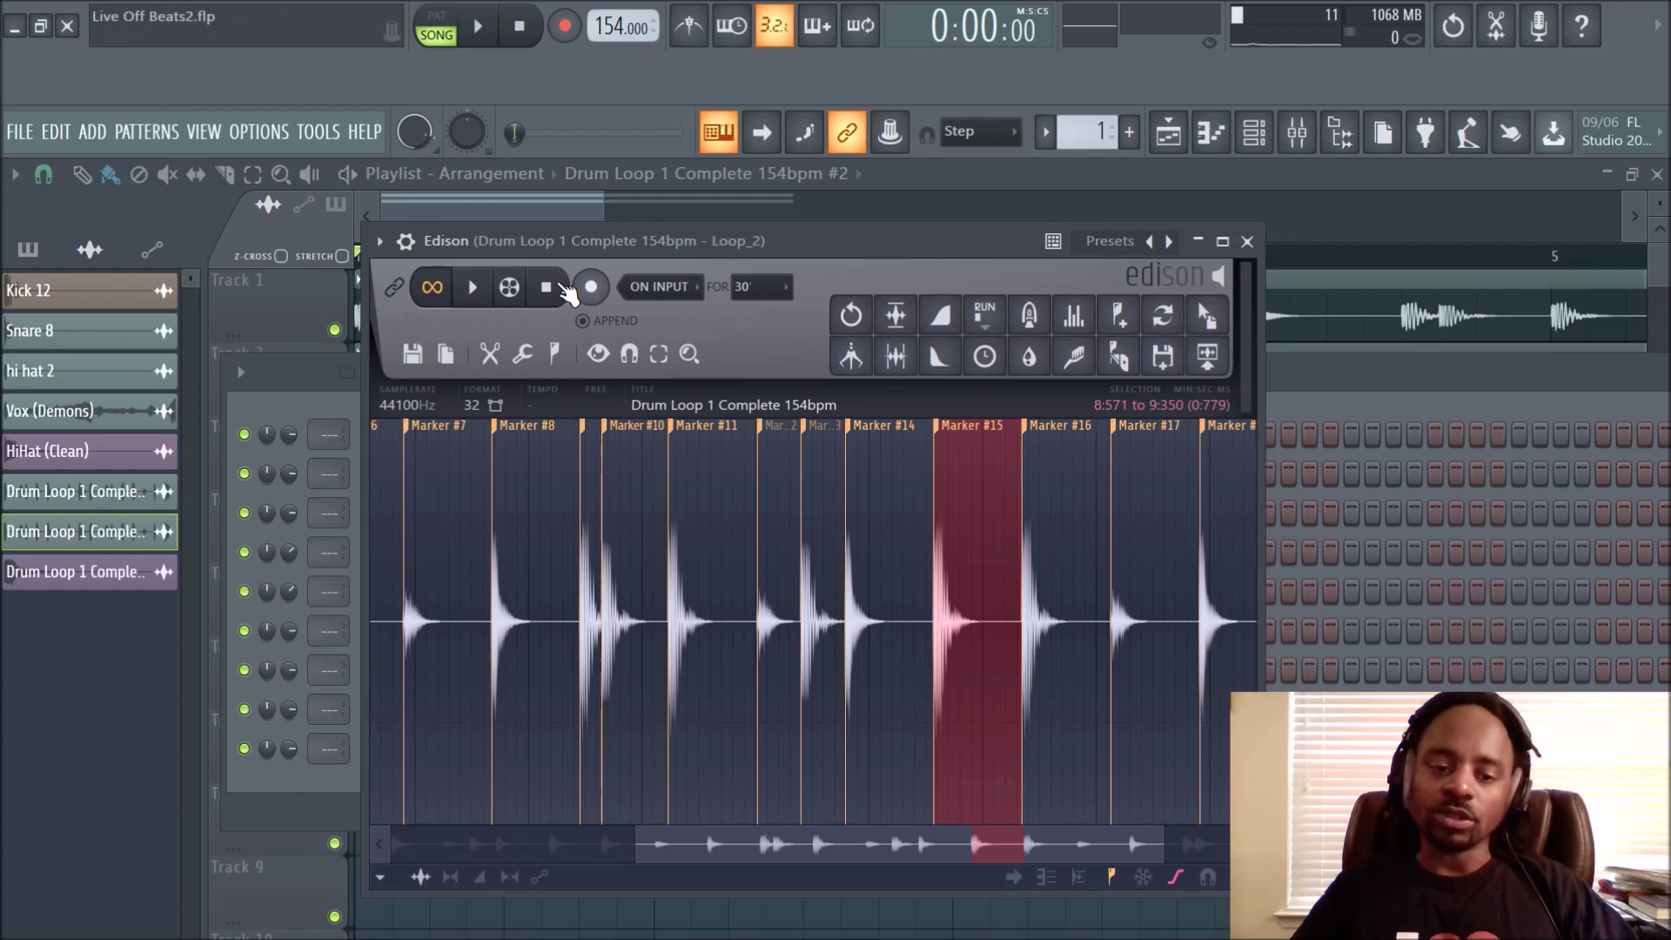
pyautogui.click(477, 287)
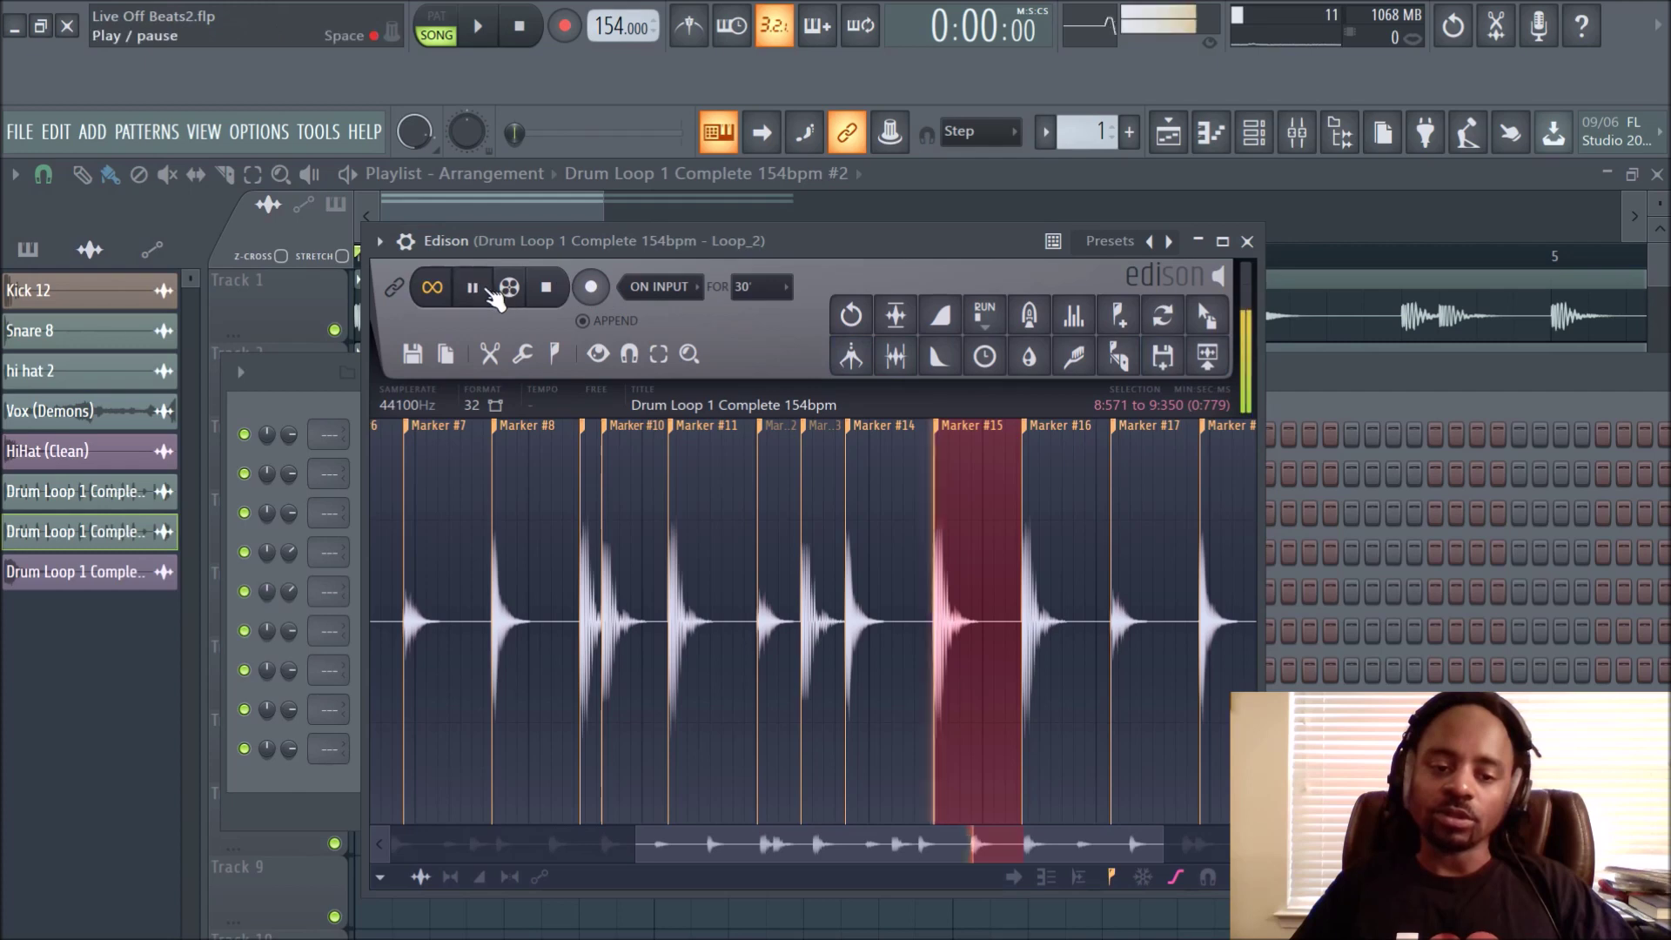
pyautogui.click(1213, 360)
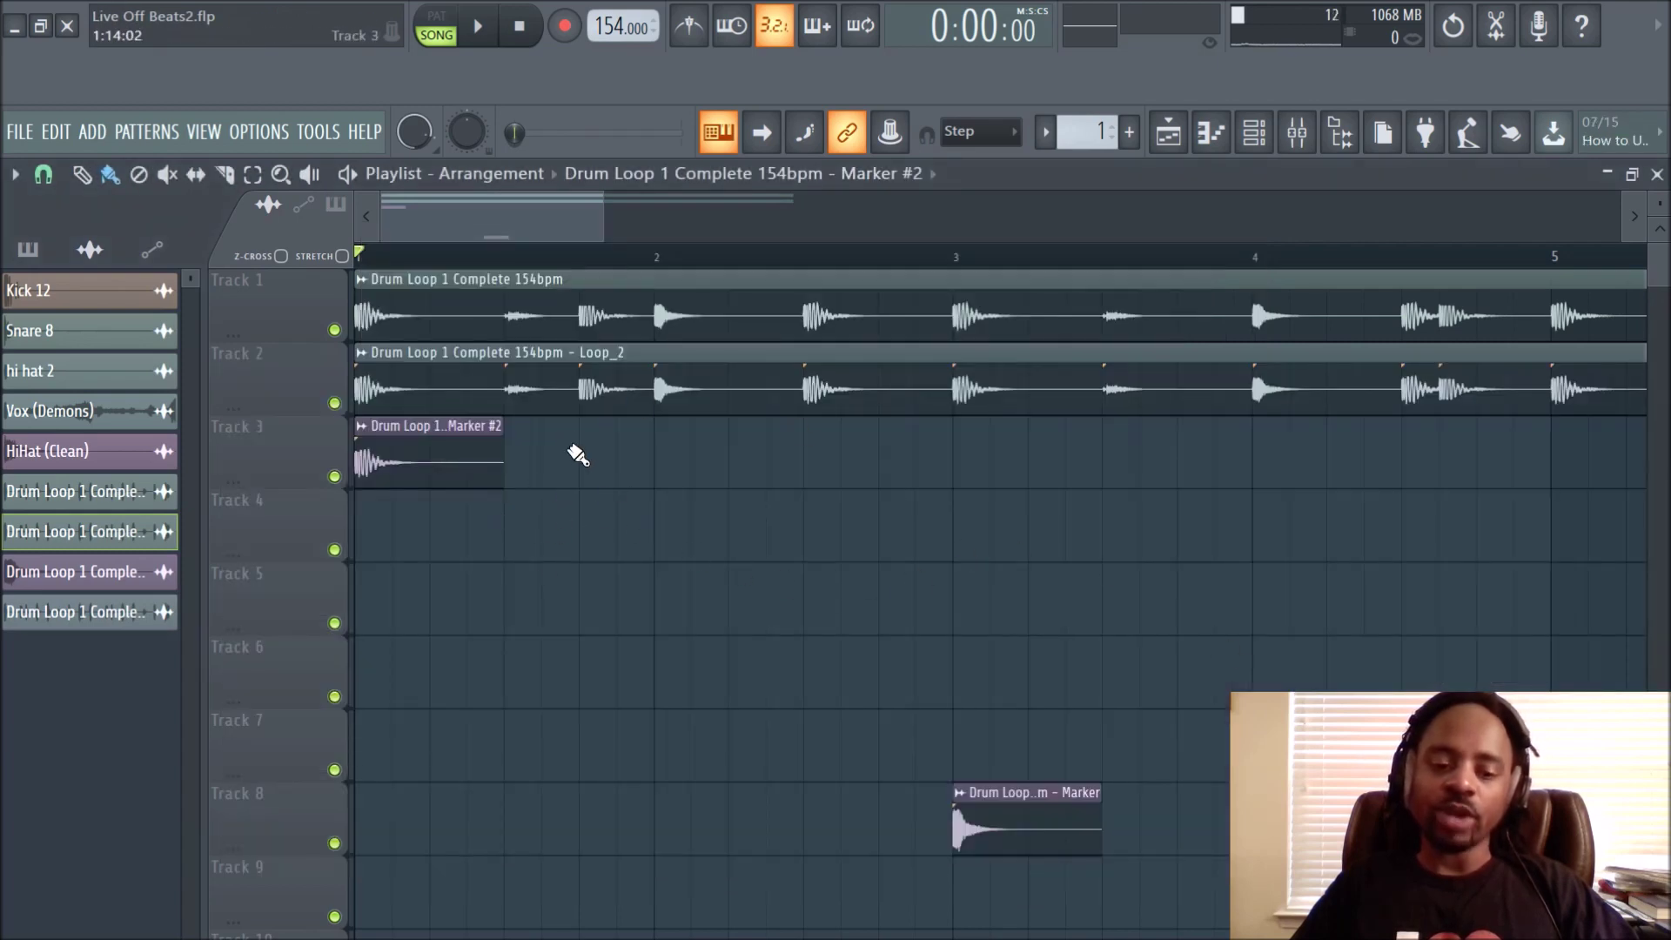
# Mute Tracks 1 and 2 and briefly play the song to hear the slice alone
pyautogui.click(335, 404)
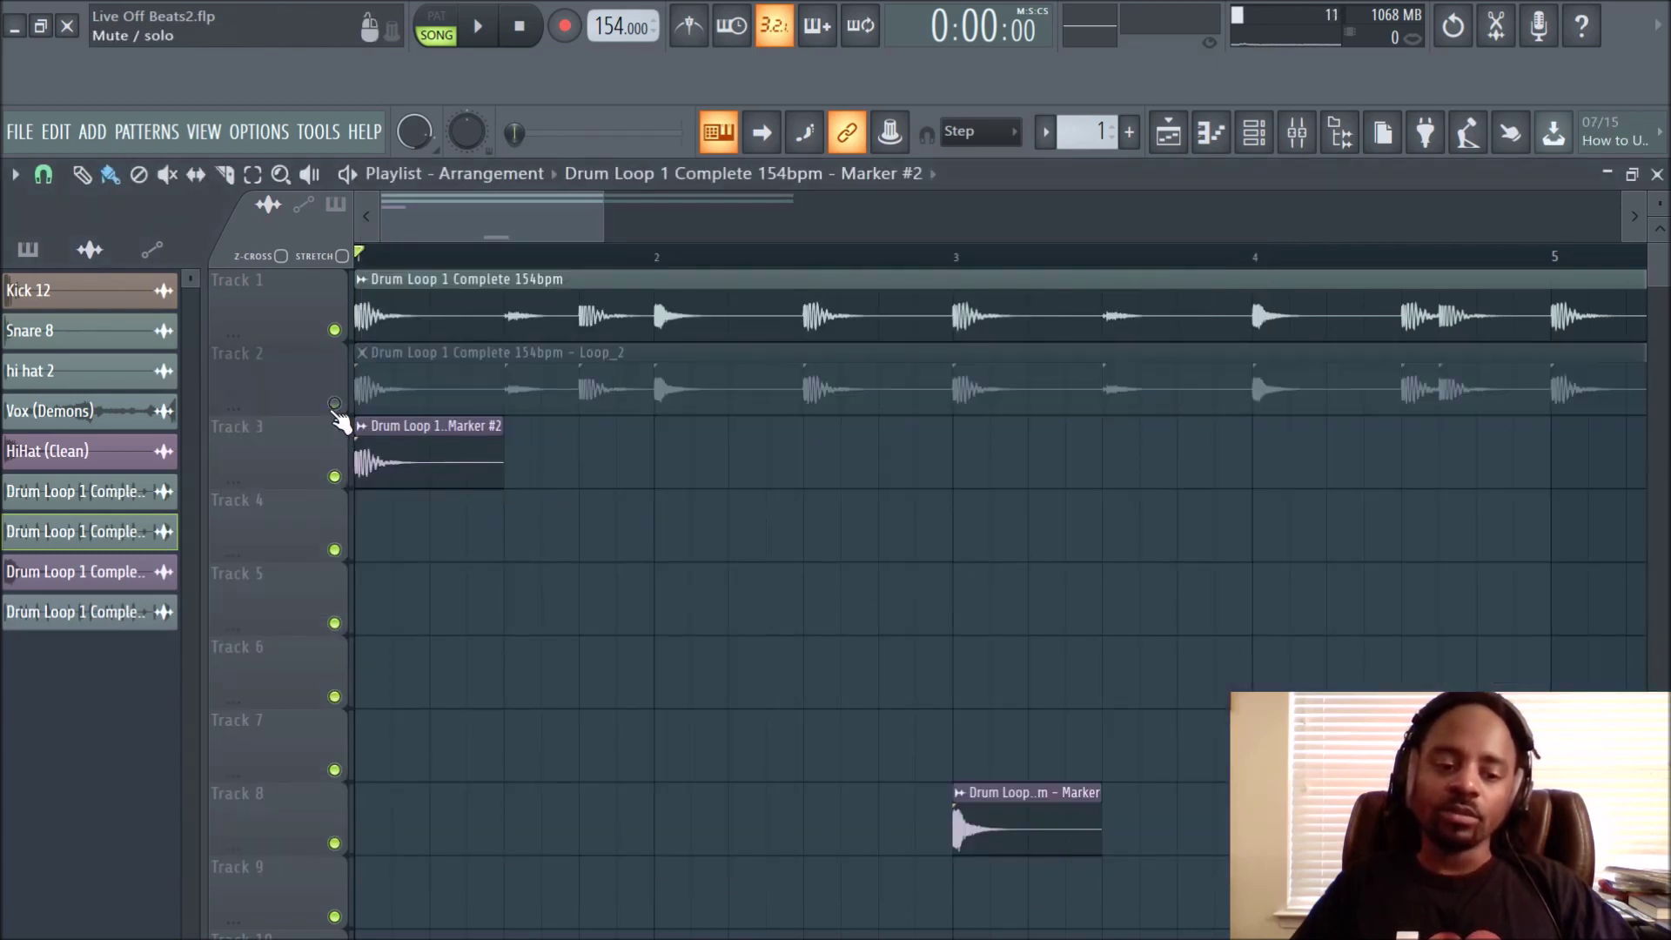
pyautogui.click(334, 330)
pyautogui.scroll(-5, 471, 295)
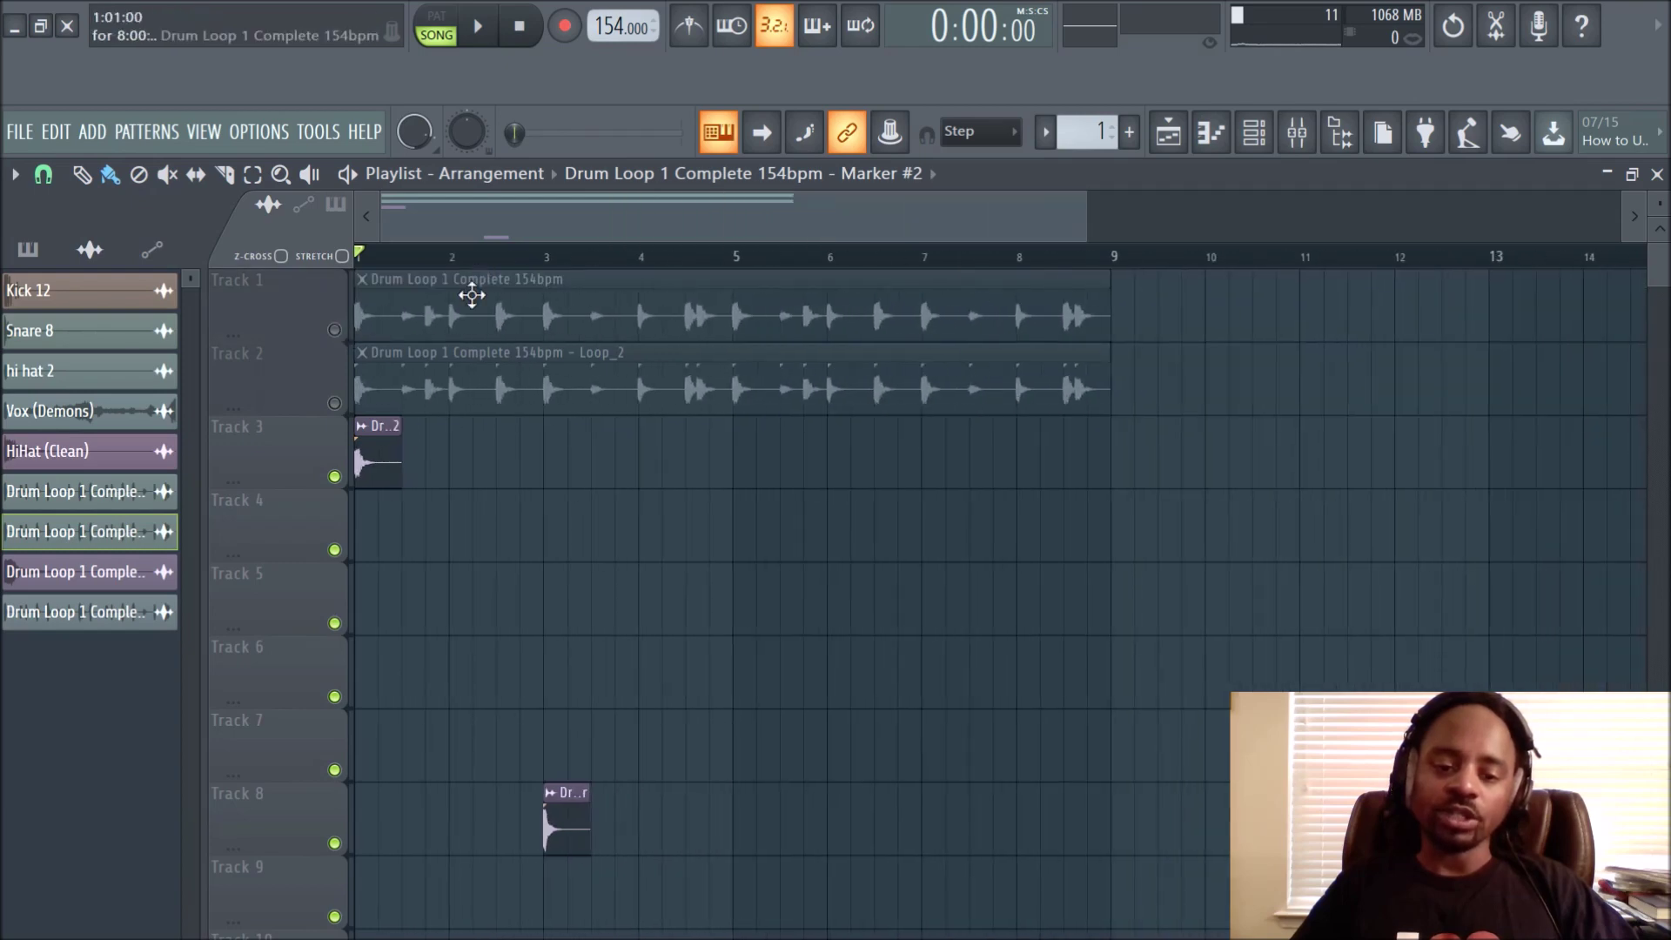
pyautogui.click(478, 27)
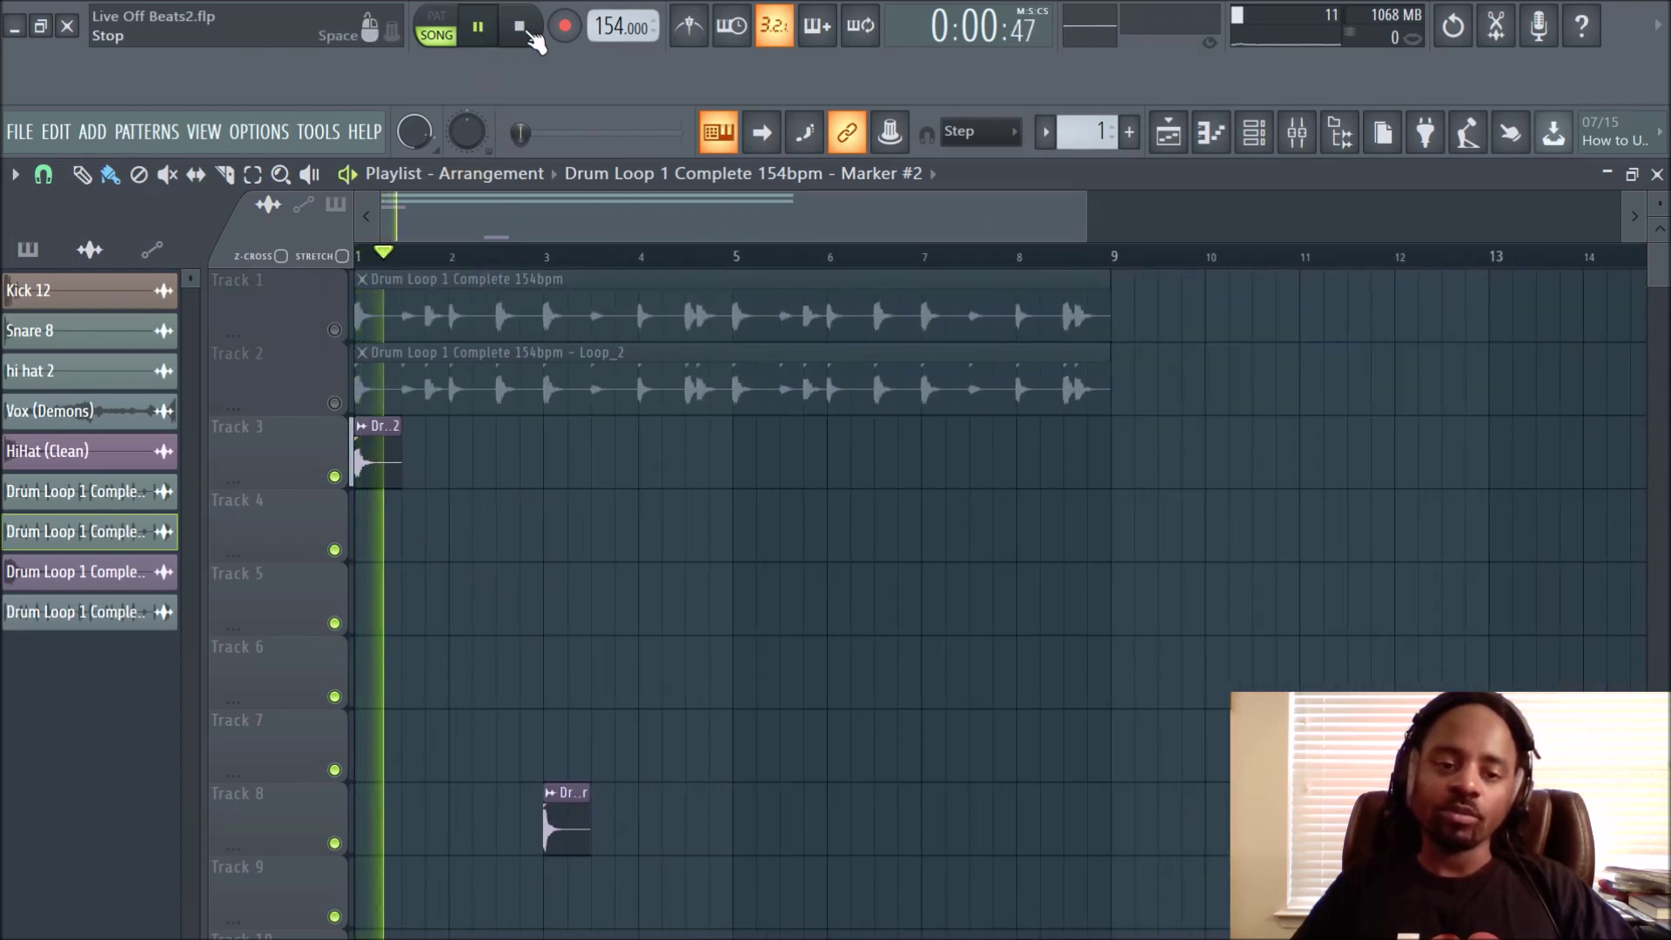
pyautogui.press('space')
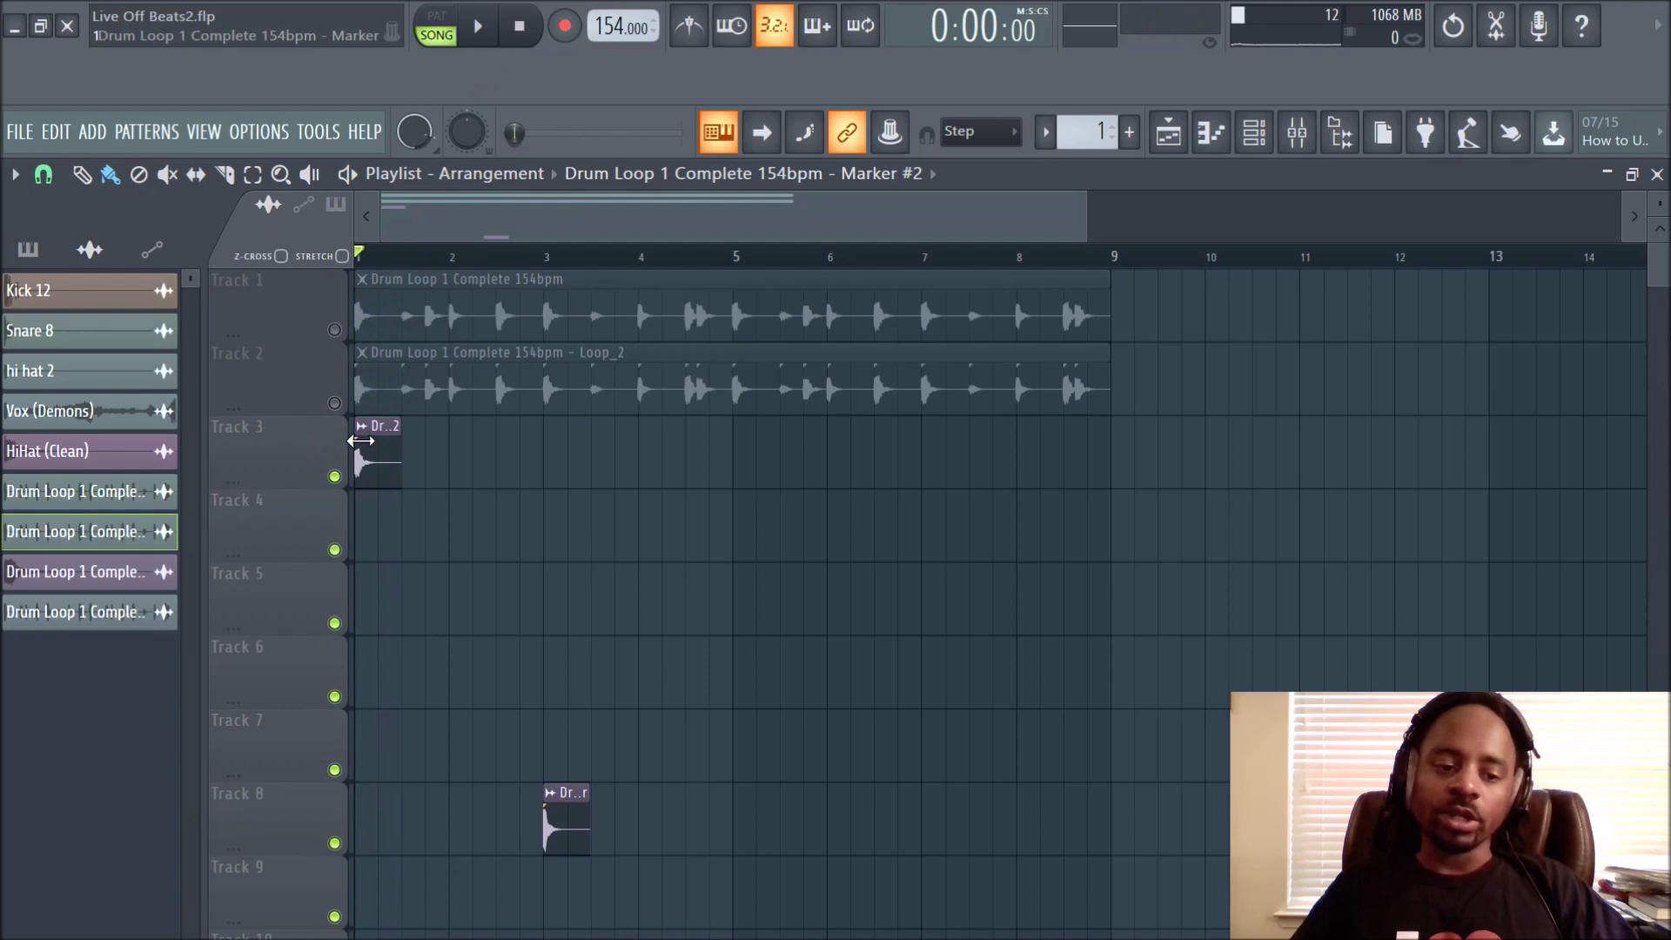
# Move the Marker #2 slice clip onto Track 4 around bar 1.5
pyautogui.scroll(4, 417, 296)
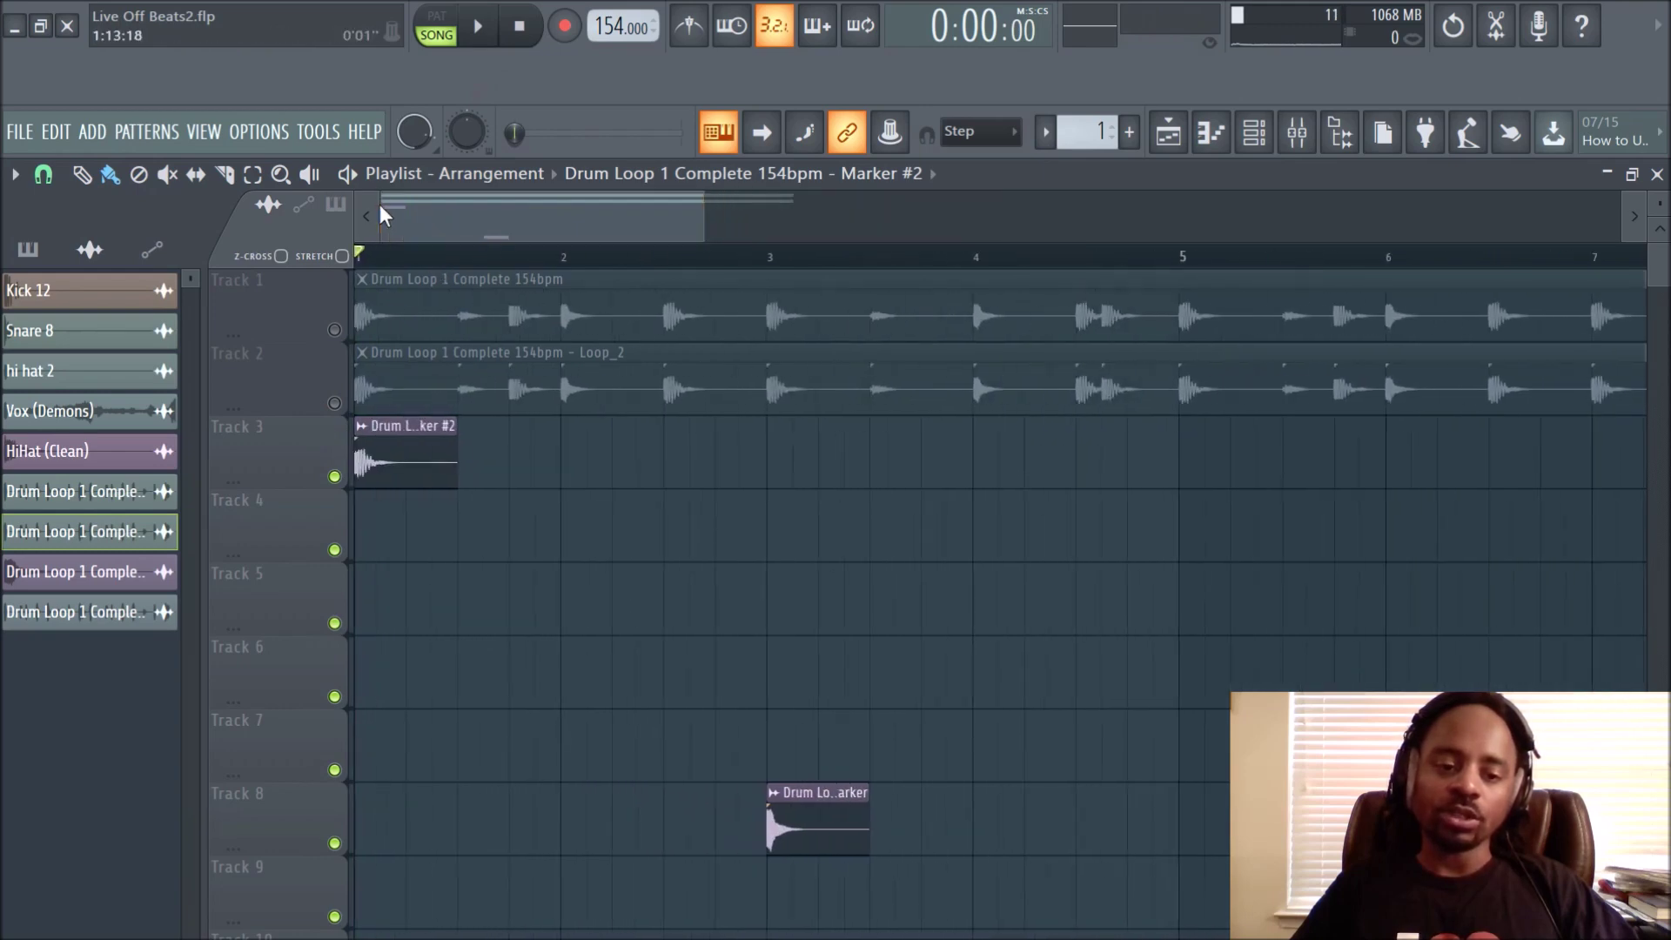
pyautogui.moveTo(373, 462); pyautogui.dragTo(480, 522)
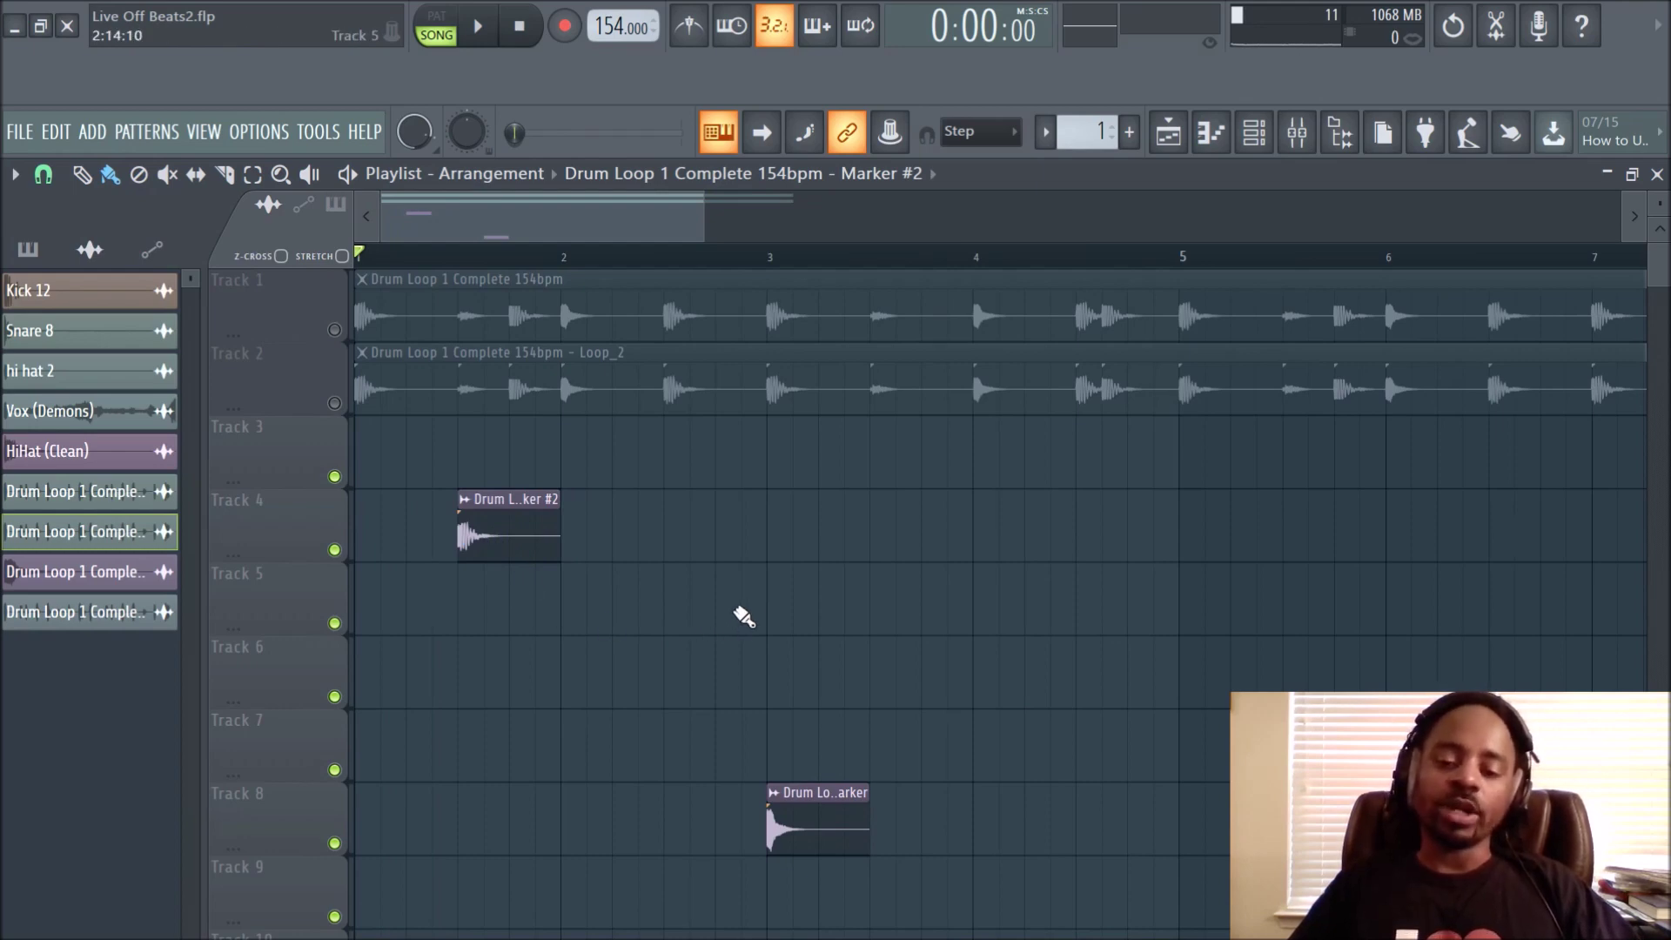
pyautogui.click(1254, 132)
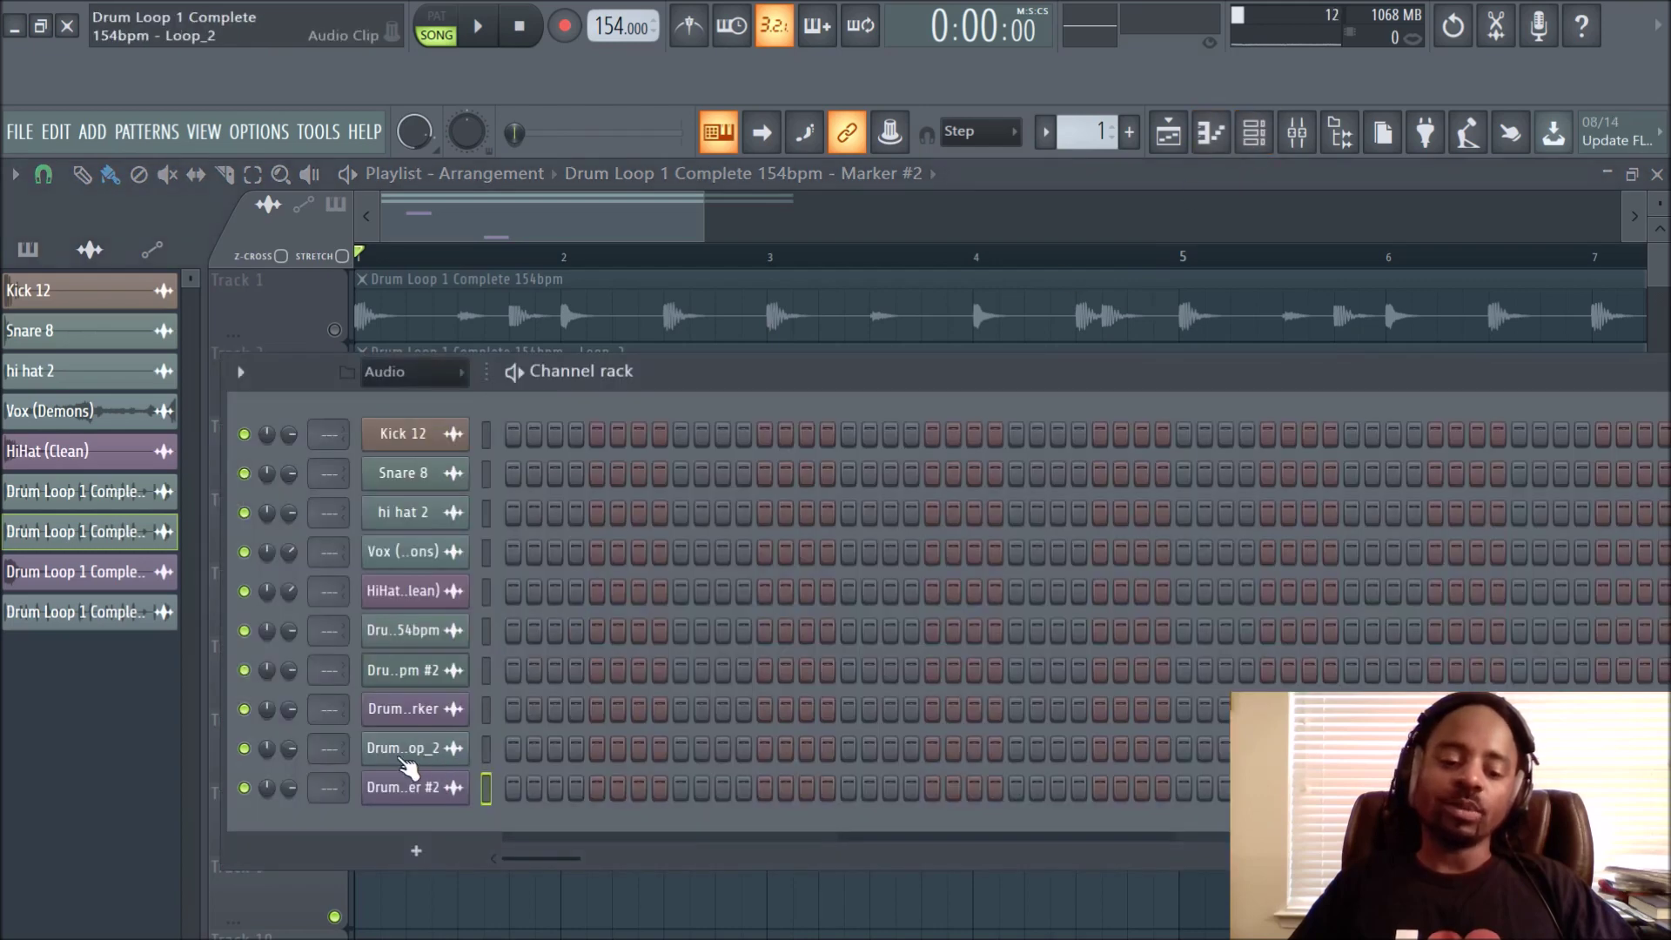
# Check the Marker channel, then open the Drum Loop #2 channel's sample in Edison
pyautogui.rightClick(405, 711)
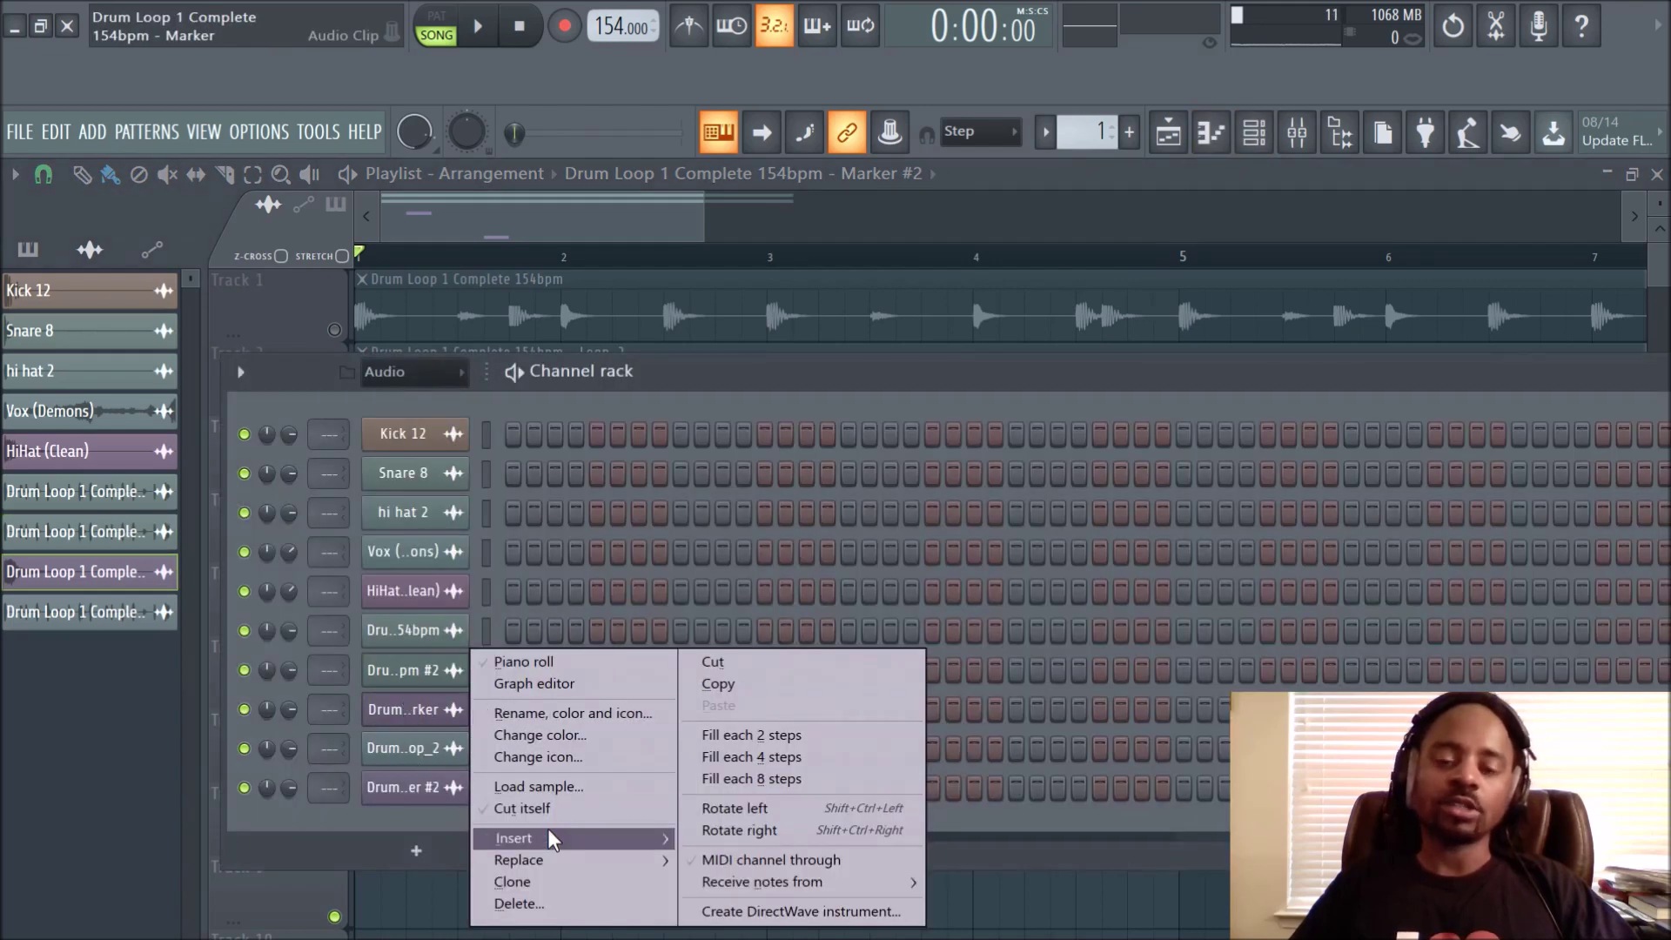
pyautogui.moveTo(516, 837)
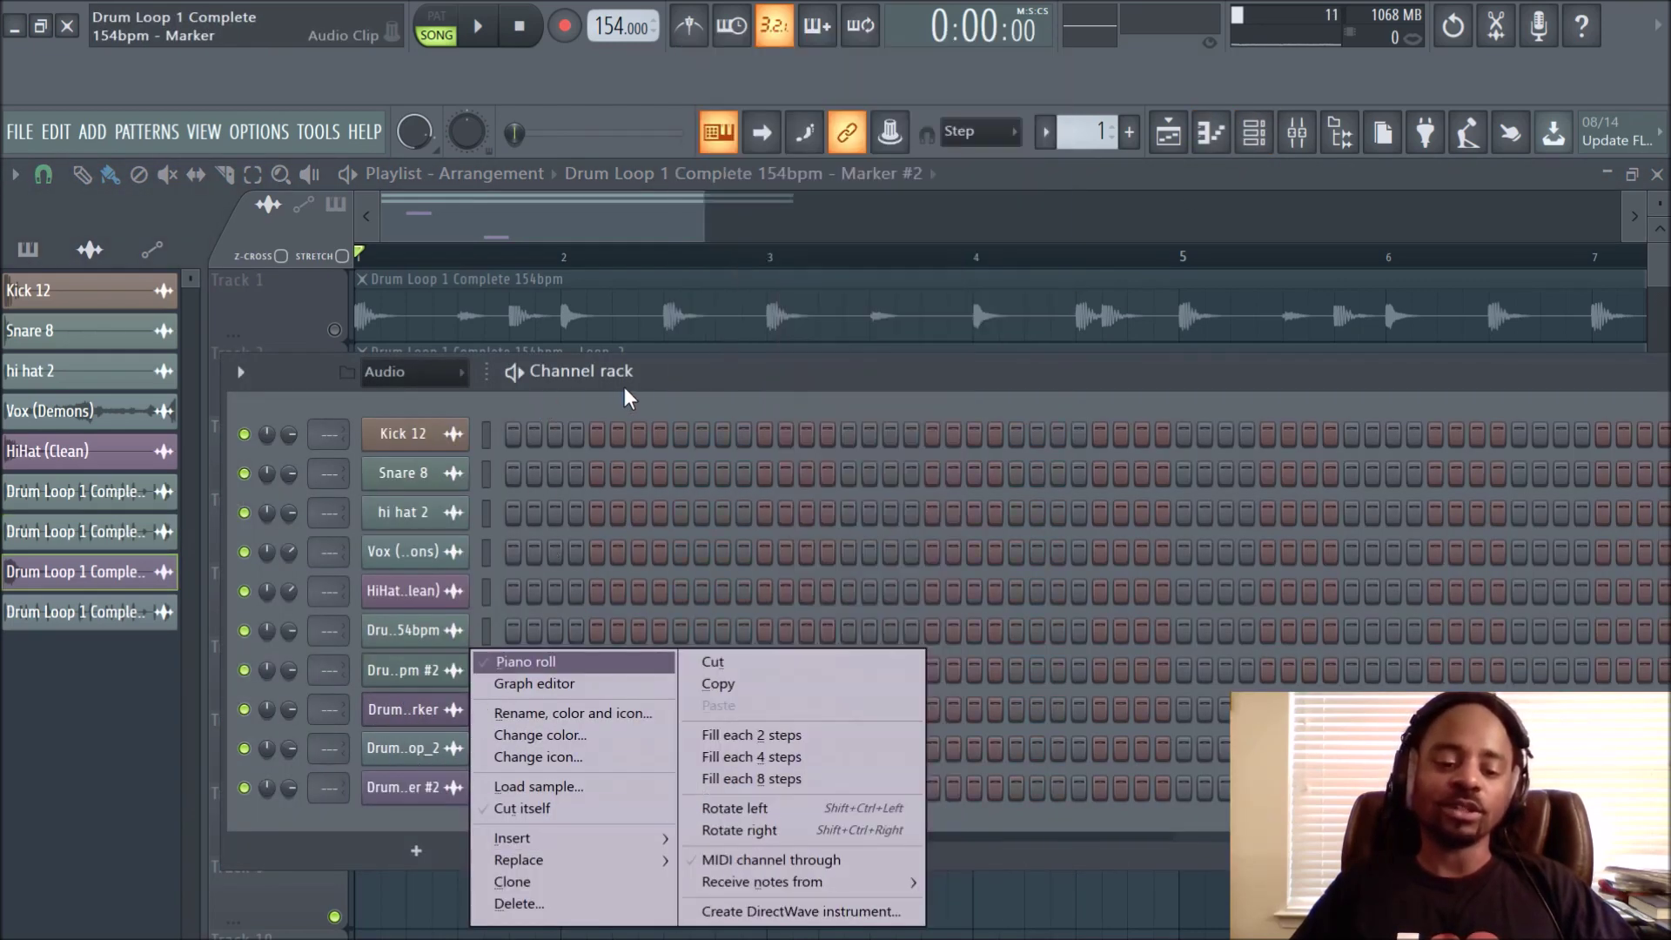
pyautogui.click(439, 712)
pyautogui.click(439, 712)
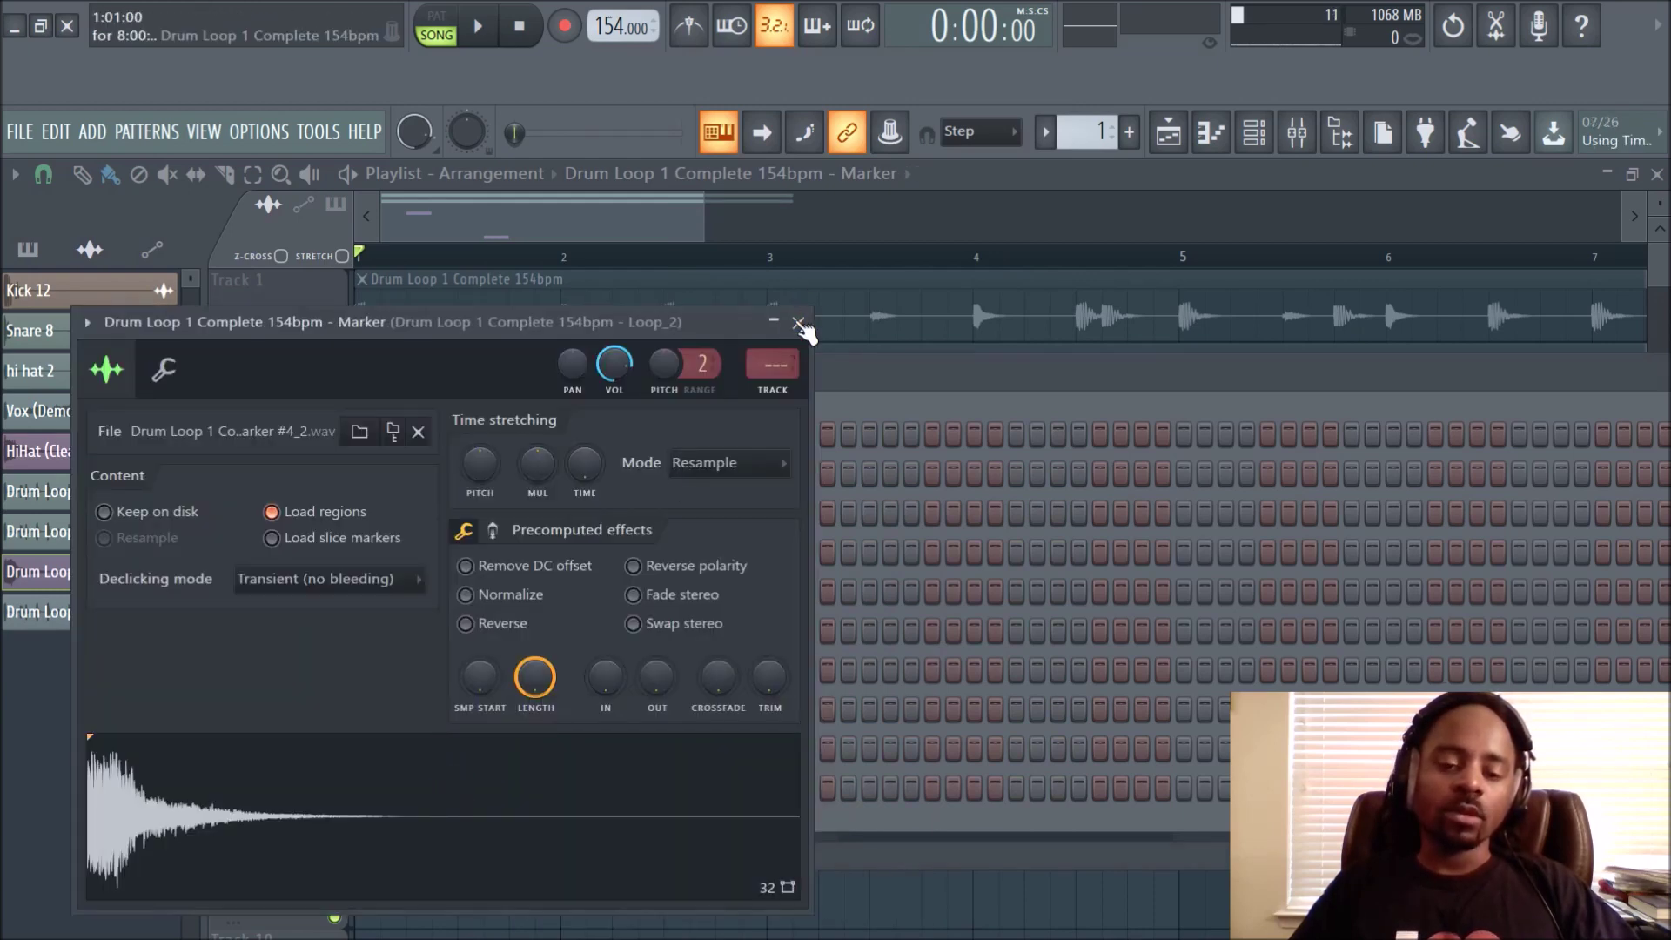
pyautogui.click(797, 322)
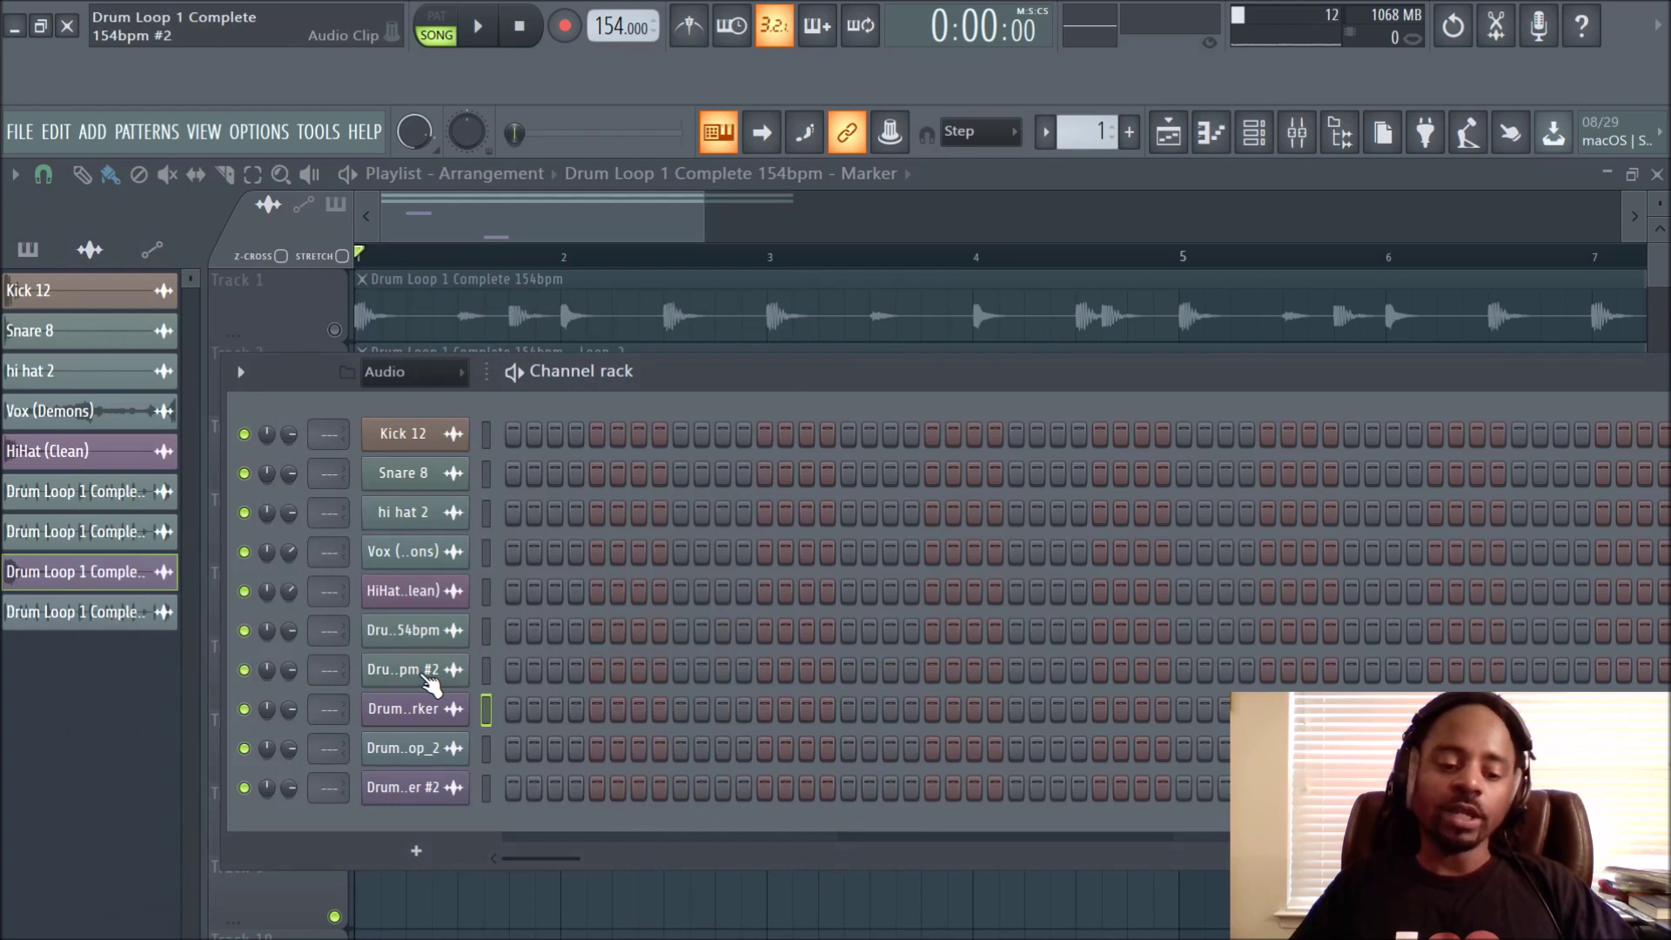
pyautogui.click(428, 676)
pyautogui.rightClick(632, 731)
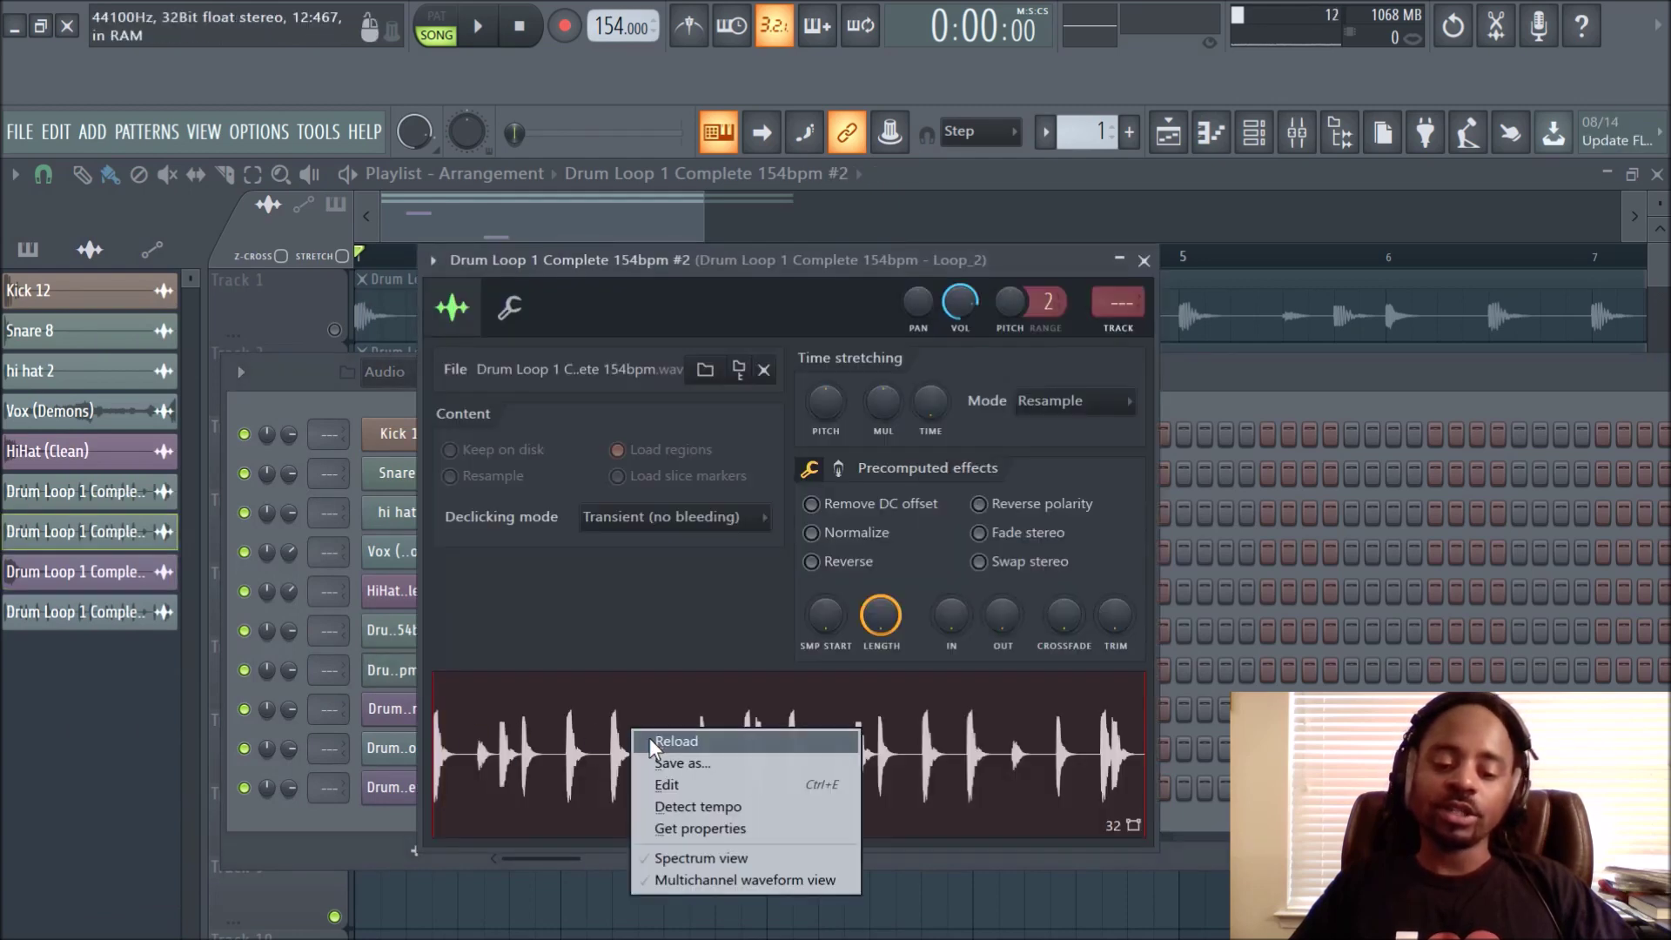
pyautogui.click(686, 793)
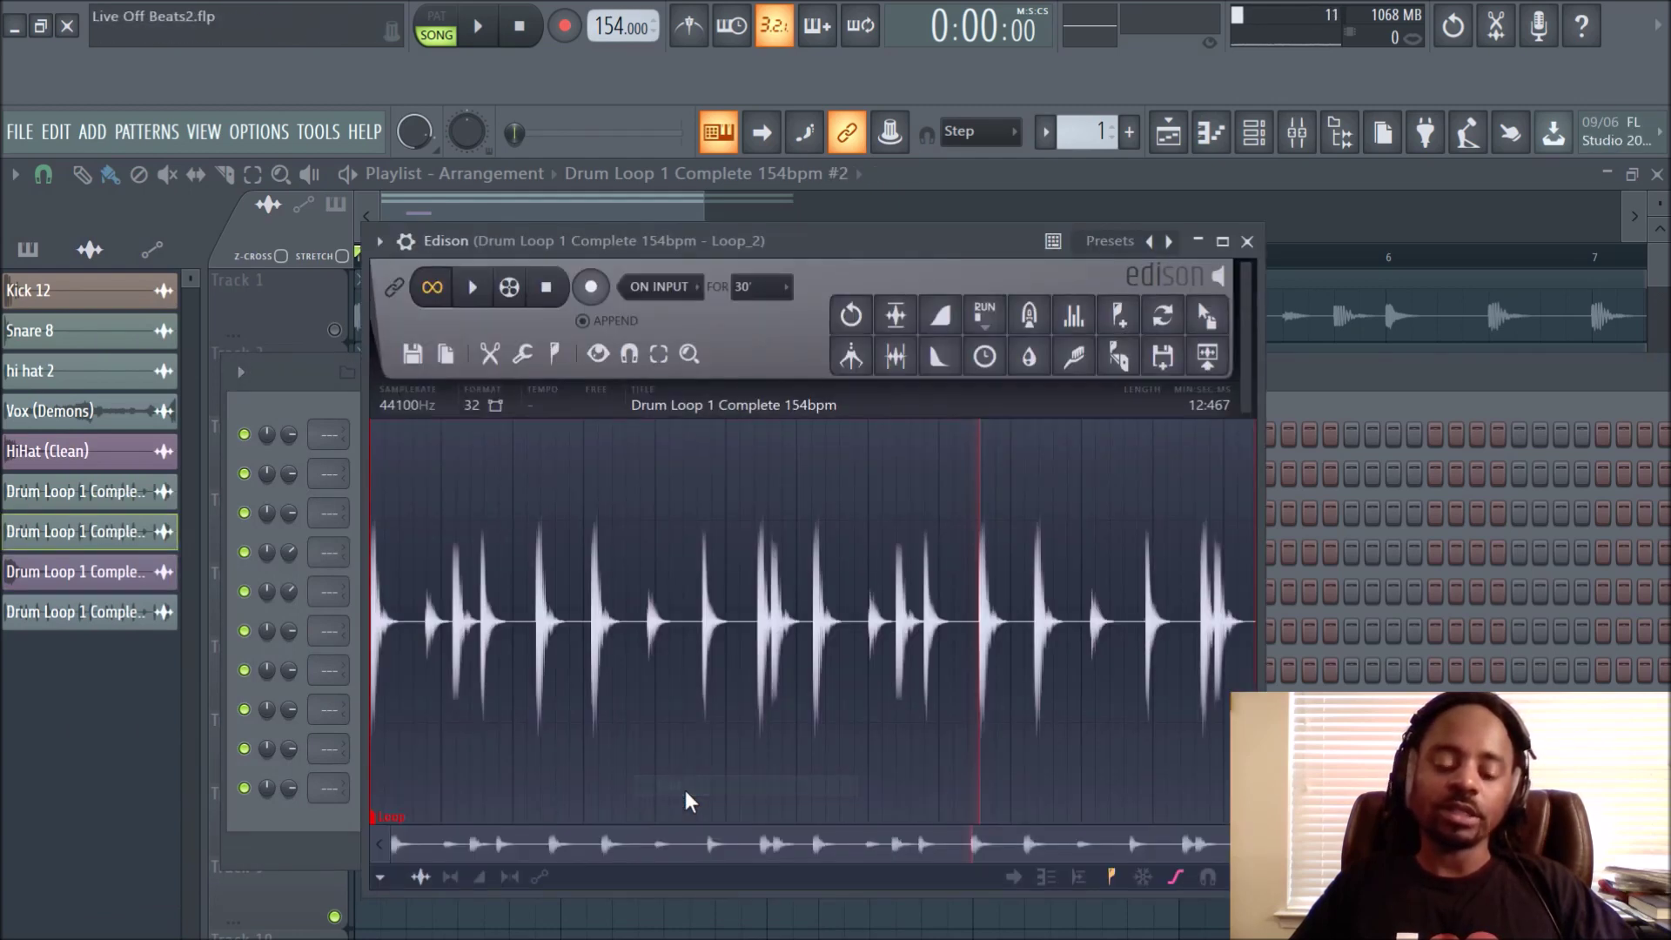